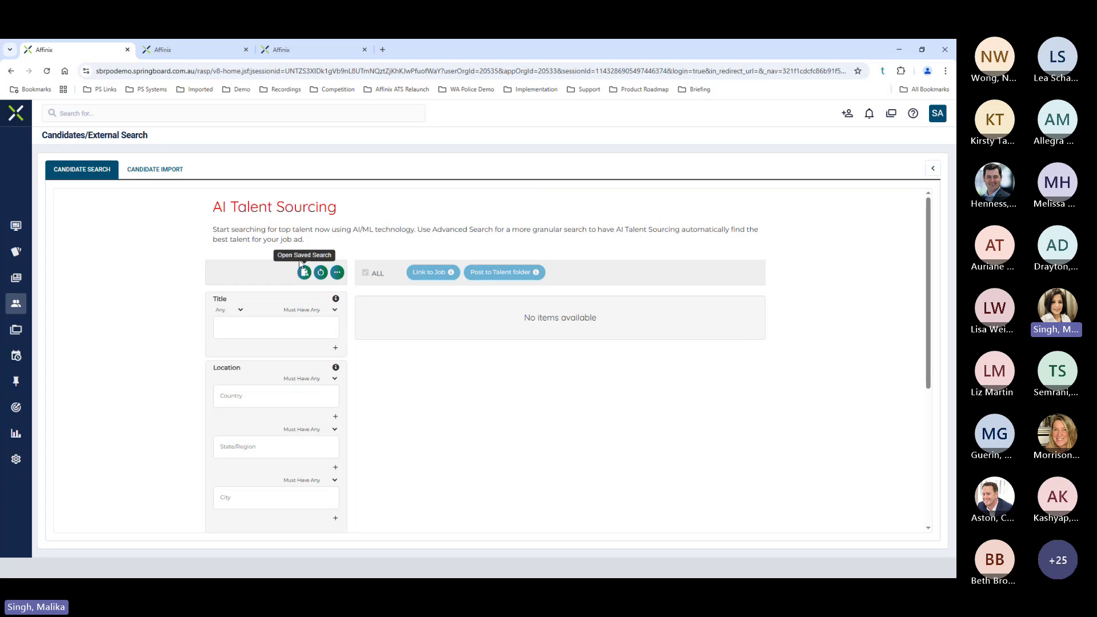
- Expand the advanced search criteria and review the available filters down to Seniority
{"action": "left_click_drag", "start_coordinate": [930, 270], "coordinate": [924, 379]}
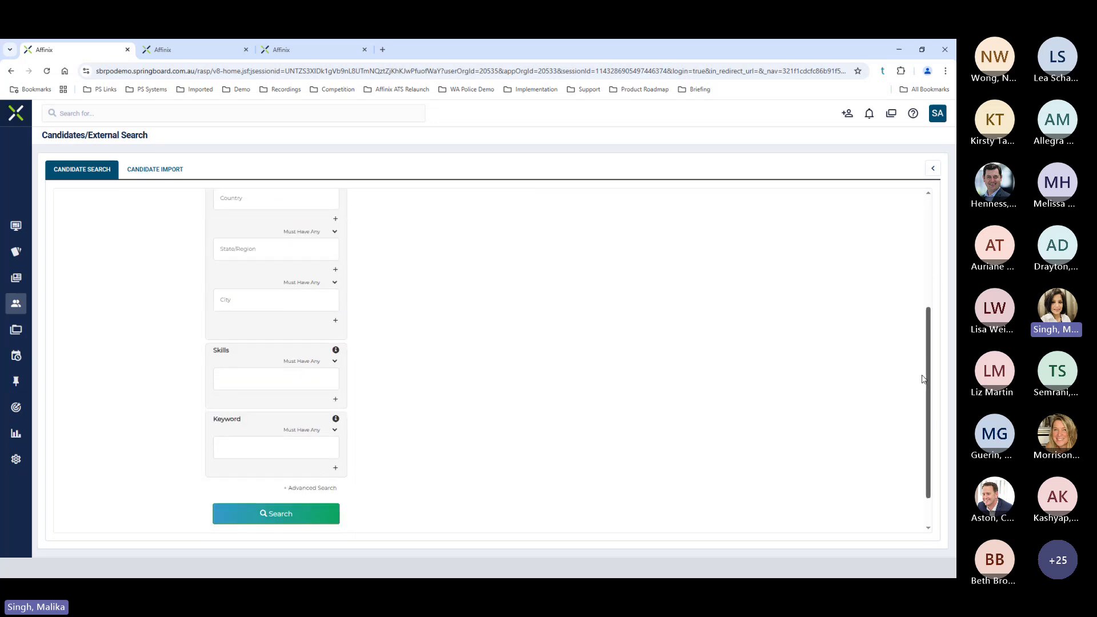
{"action": "left_click", "coordinate": [304, 489]}
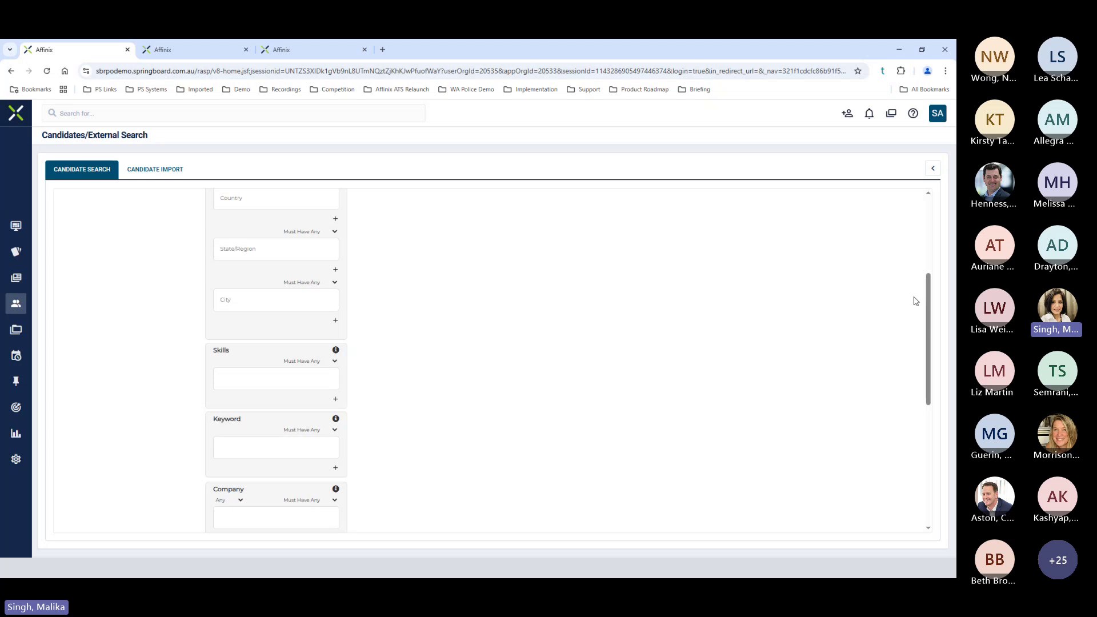
{"action": "left_click_drag", "start_coordinate": [930, 298], "coordinate": [929, 379]}
{"action": "scroll", "coordinate": [300, 429], "scroll_direction": "down", "scroll_amount": 2}
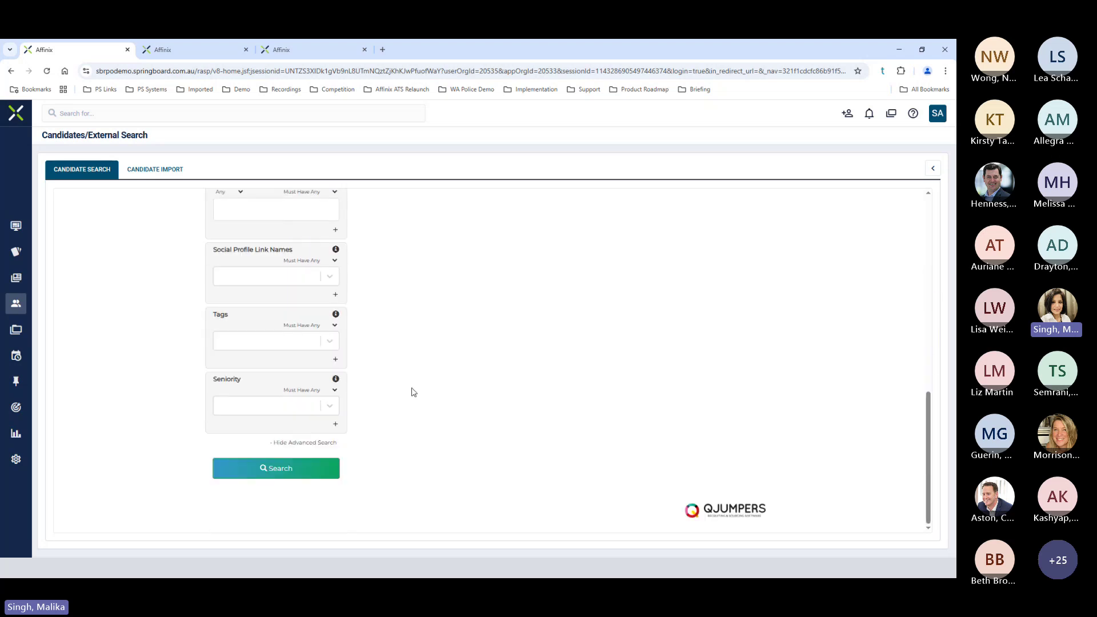
{"action": "left_click_drag", "start_coordinate": [929, 412], "coordinate": [904, 216]}
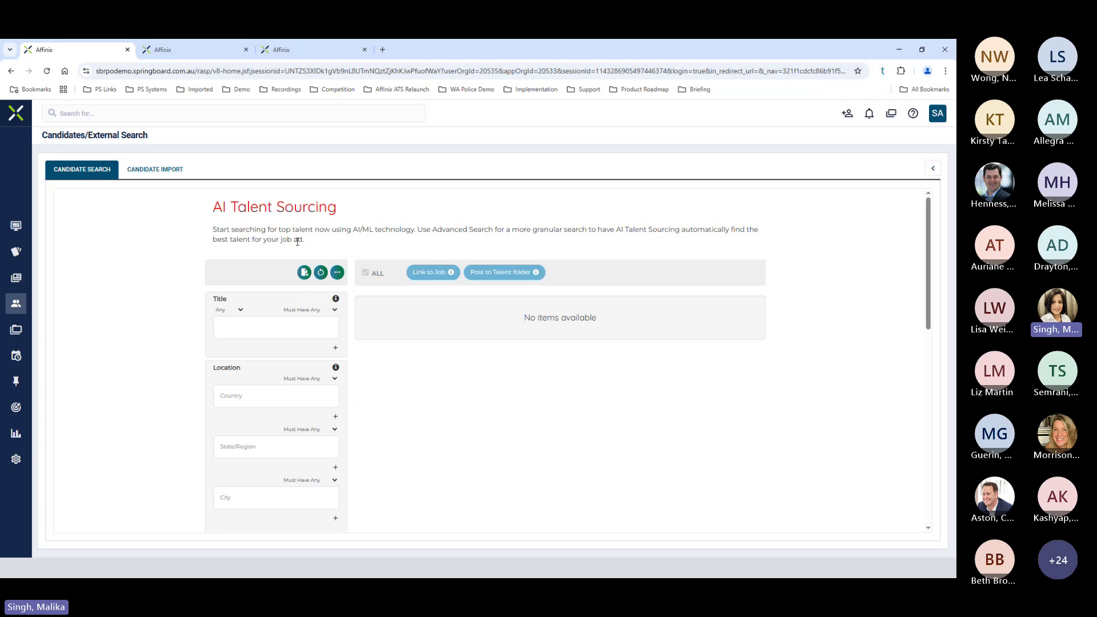
- Load the saved search CyberSec and bring its title and location criteria into view
{"action": "left_click", "coordinate": [305, 272]}
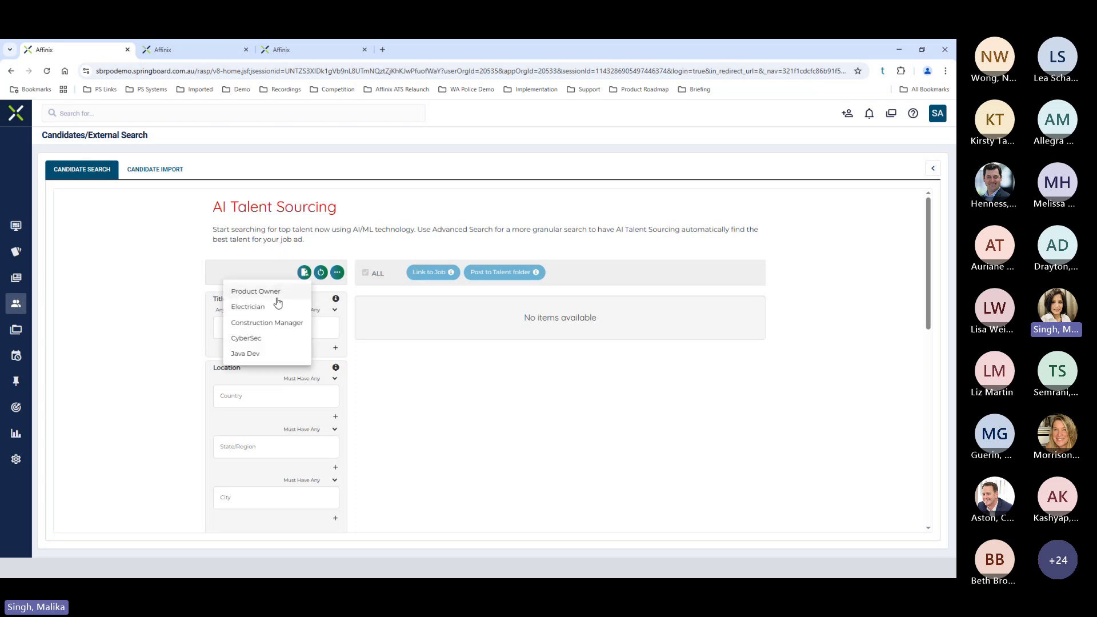
{"action": "left_click", "coordinate": [245, 340]}
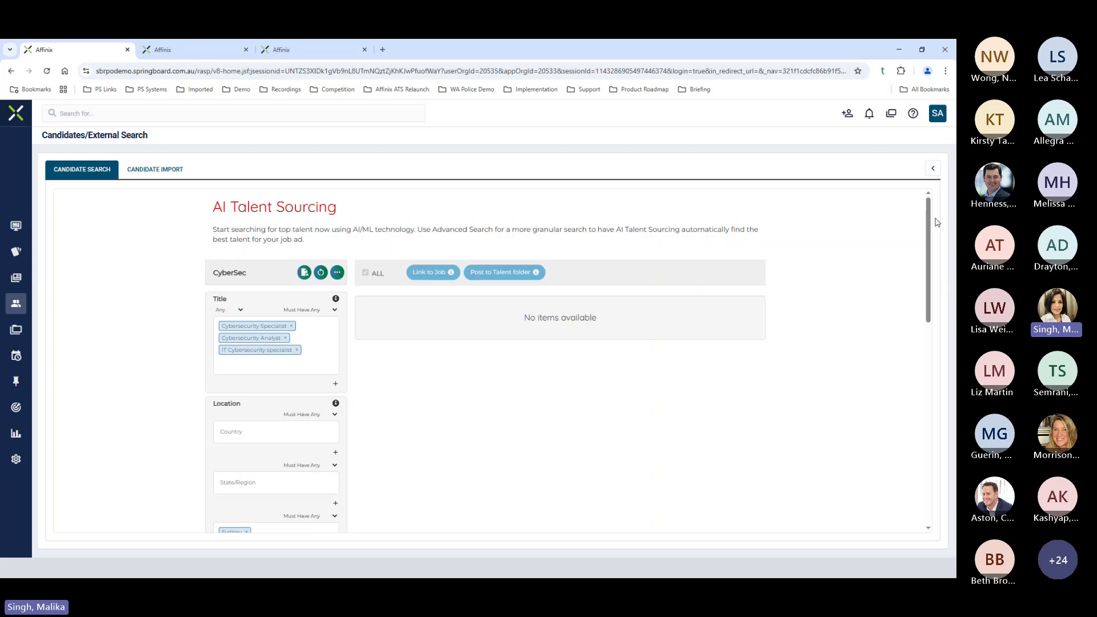
{"action": "left_click_drag", "start_coordinate": [929, 219], "coordinate": [930, 243]}
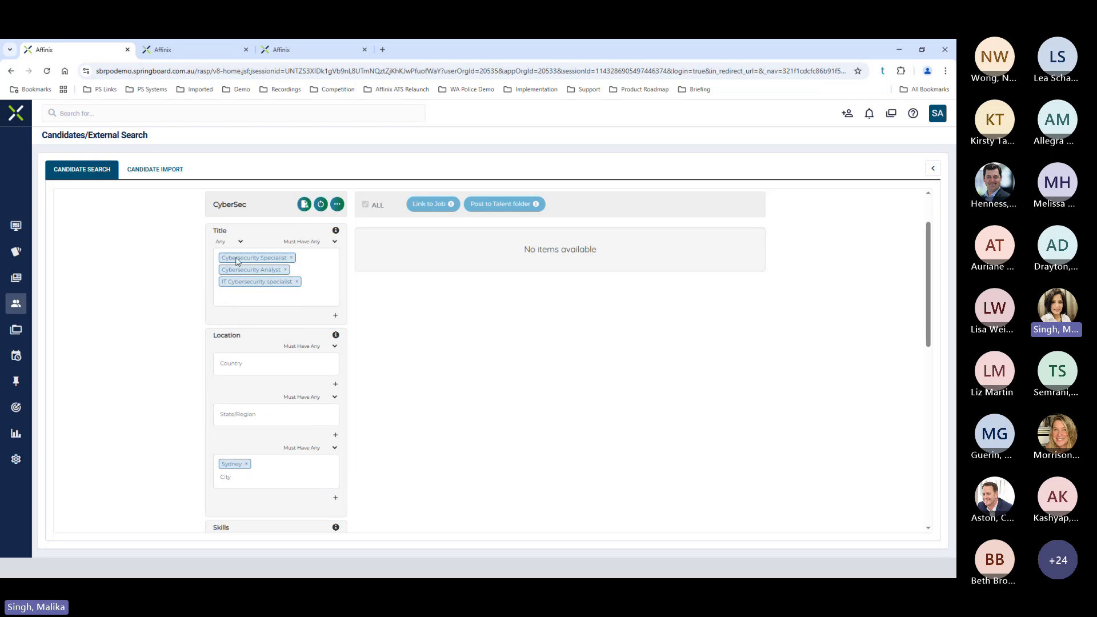
{"action": "type", "text": "yber"}
- Add Australia as the country in the location criteria and remove Sydney from the city criteria
{"action": "left_click_drag", "start_coordinate": [929, 255], "coordinate": [921, 282]}
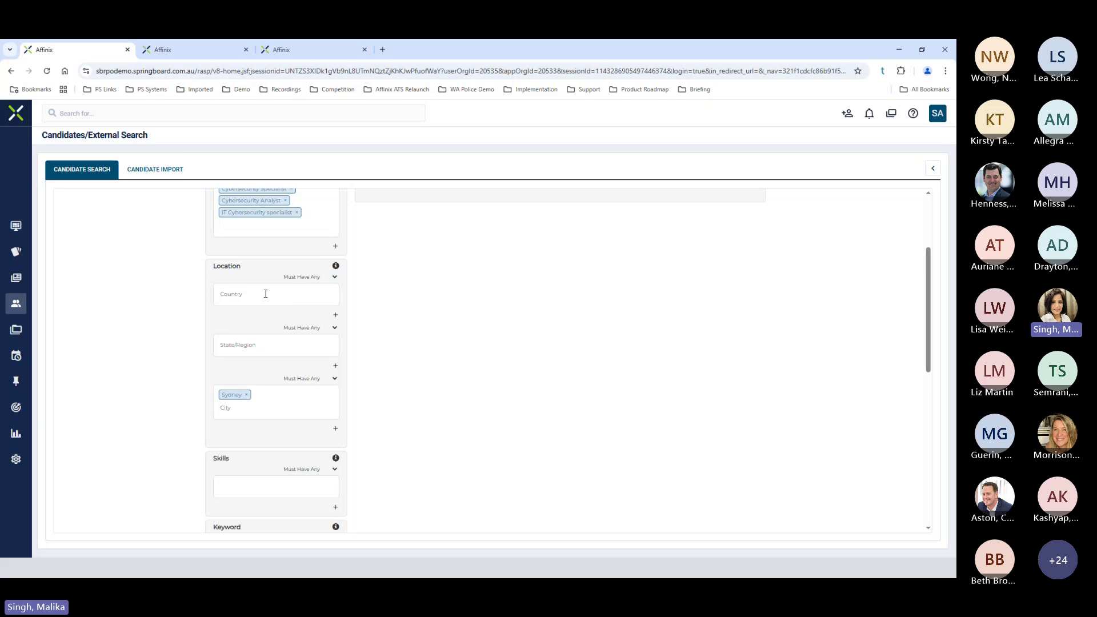
{"action": "type", "text": "Australia"}
{"action": "key", "text": "Return"}
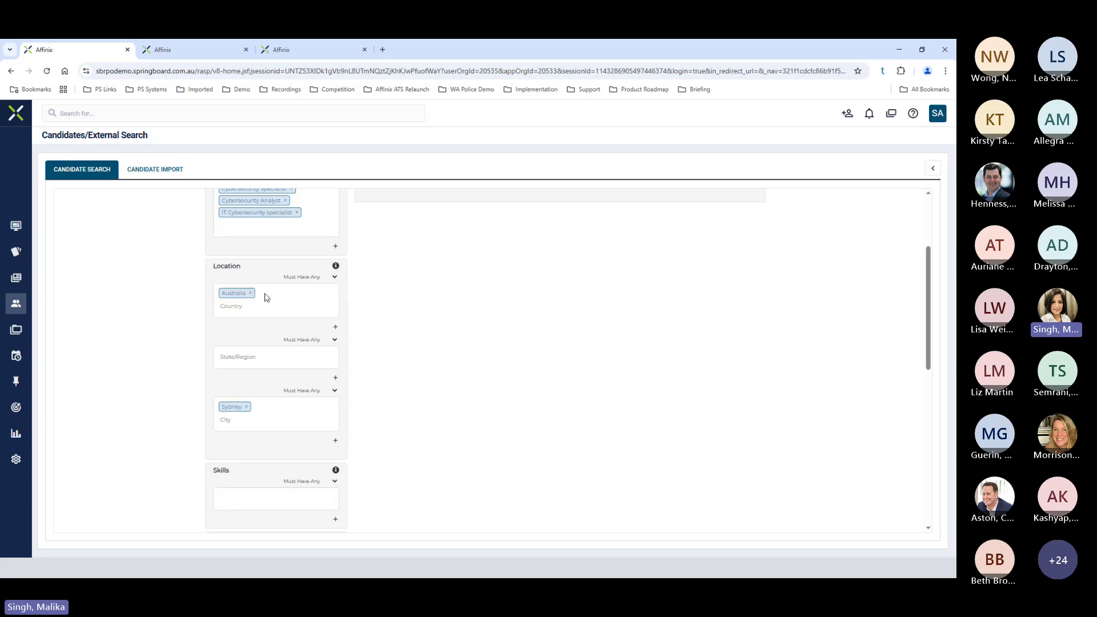
{"action": "left_click", "coordinate": [247, 406]}
- Run the candidate search with the edited CyberSec criteria, leaving the remaining advanced filters empty
{"action": "left_click_drag", "start_coordinate": [924, 251], "coordinate": [907, 294]}
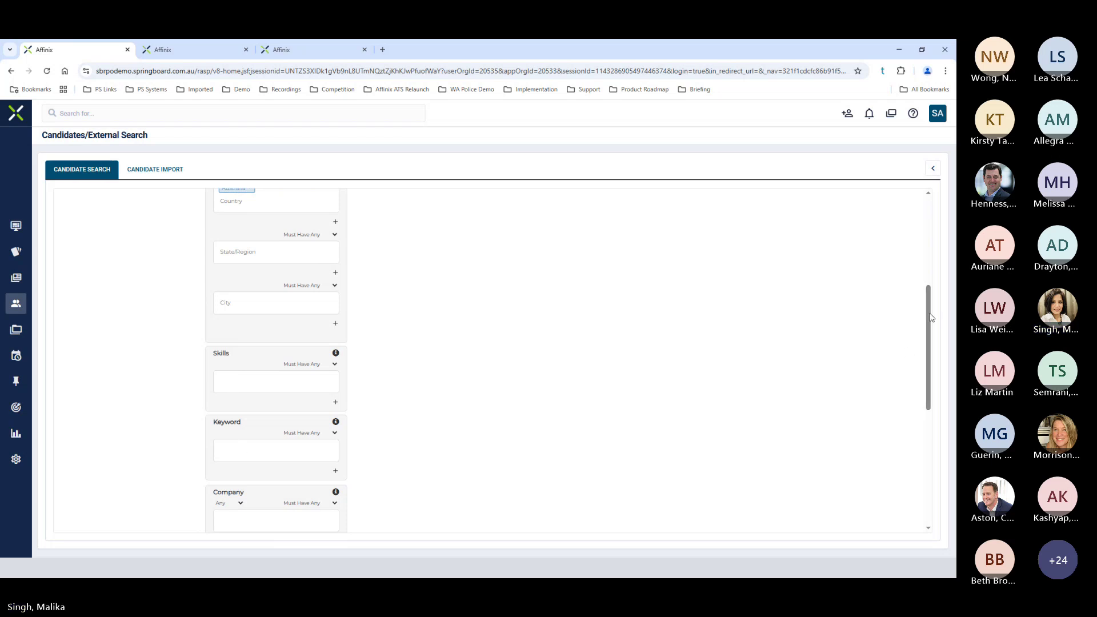
{"action": "left_click_drag", "start_coordinate": [928, 324], "coordinate": [932, 337]}
{"action": "scroll", "coordinate": [619, 350], "scroll_direction": "down", "scroll_amount": 3}
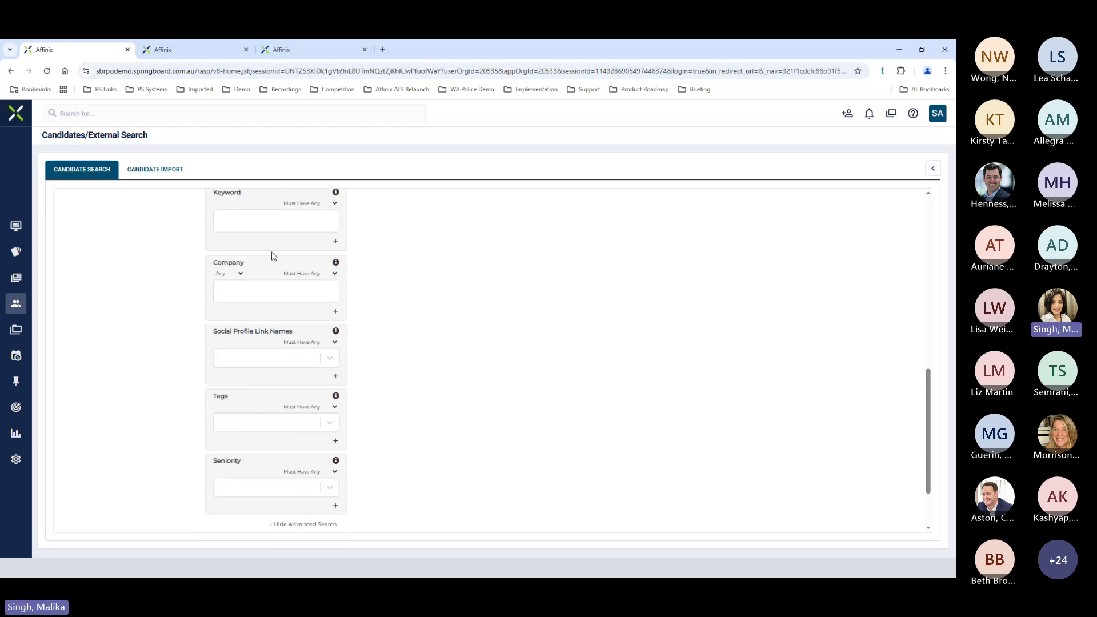
{"action": "scroll", "coordinate": [297, 457], "scroll_direction": "down", "scroll_amount": 2}
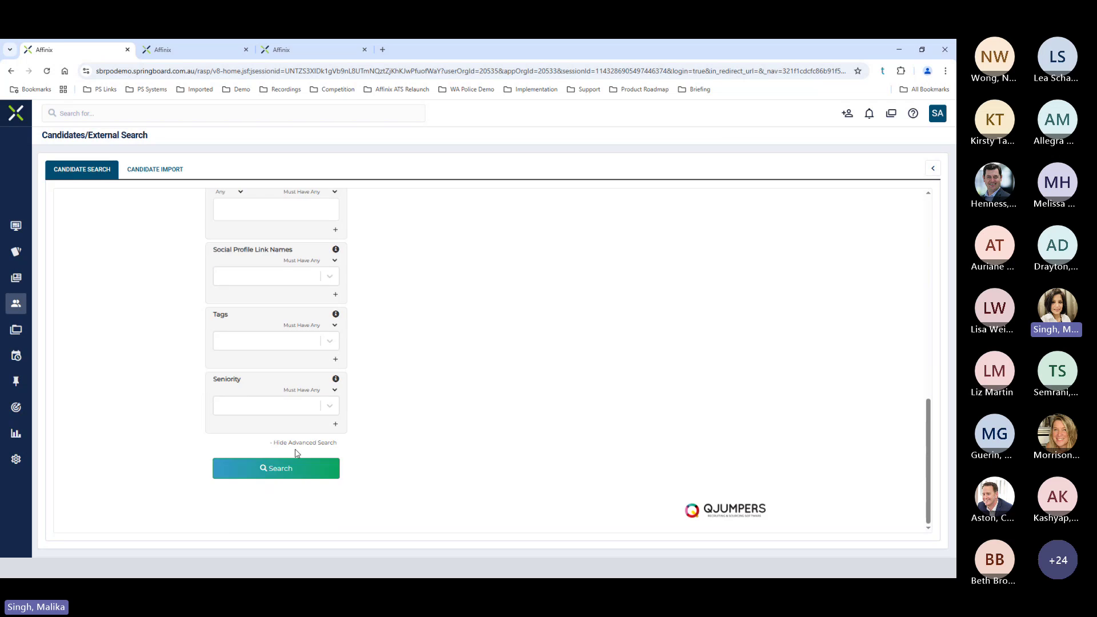
{"action": "left_click", "coordinate": [277, 474]}
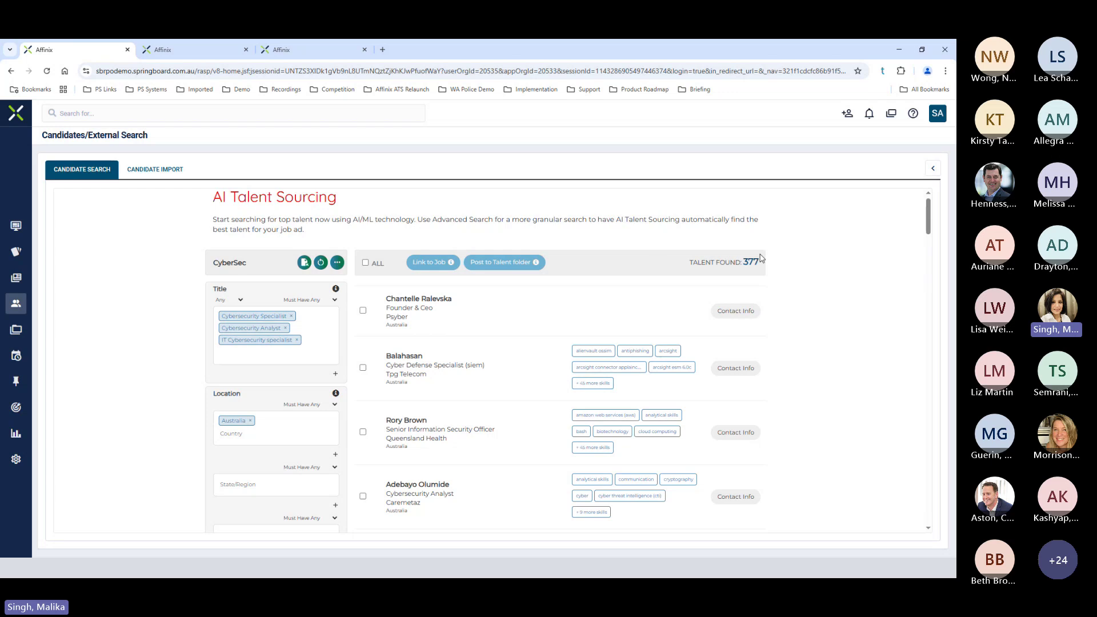
- Open the second listed candidate's profile, review the skills and summary, and return to the results
{"action": "left_click", "coordinate": [404, 358]}
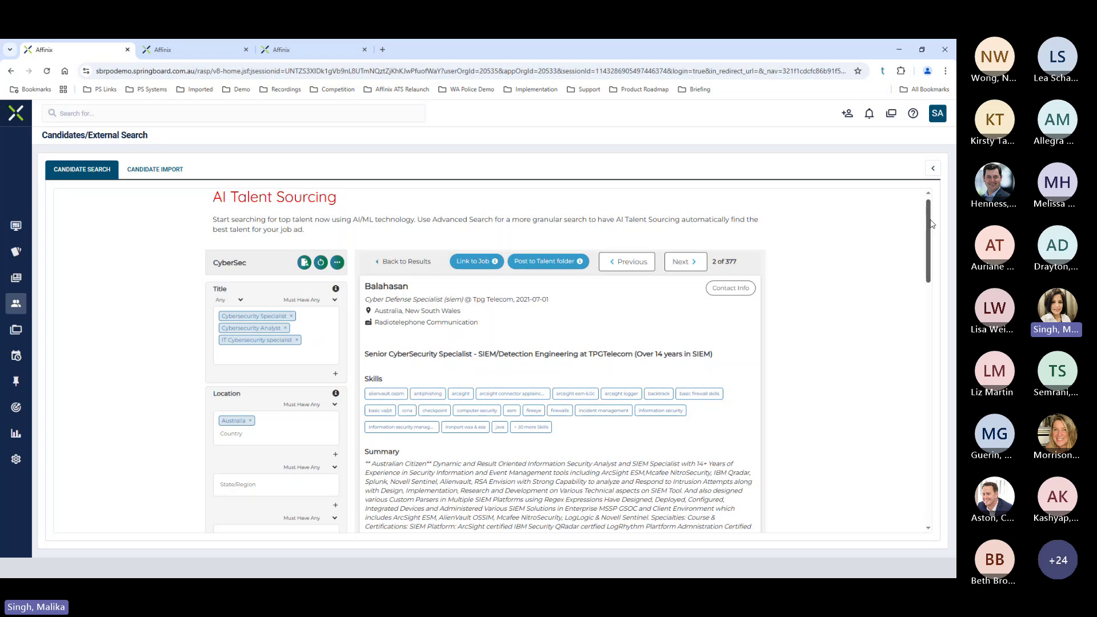
{"action": "left_click_drag", "start_coordinate": [927, 220], "coordinate": [938, 240]}
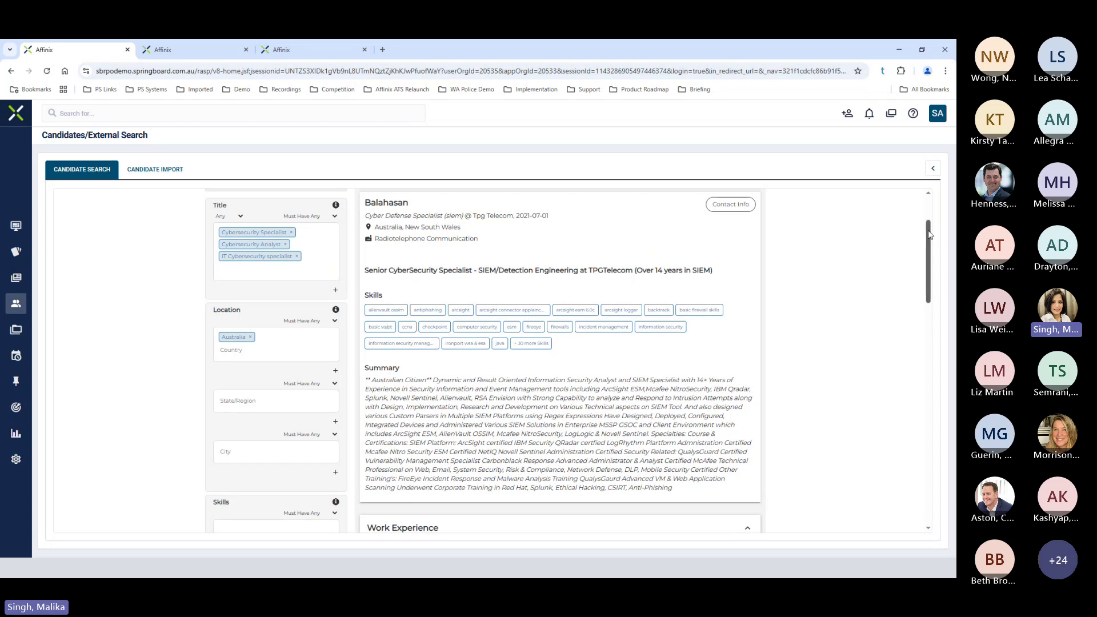
{"action": "left_click_drag", "start_coordinate": [929, 235], "coordinate": [945, 209]}
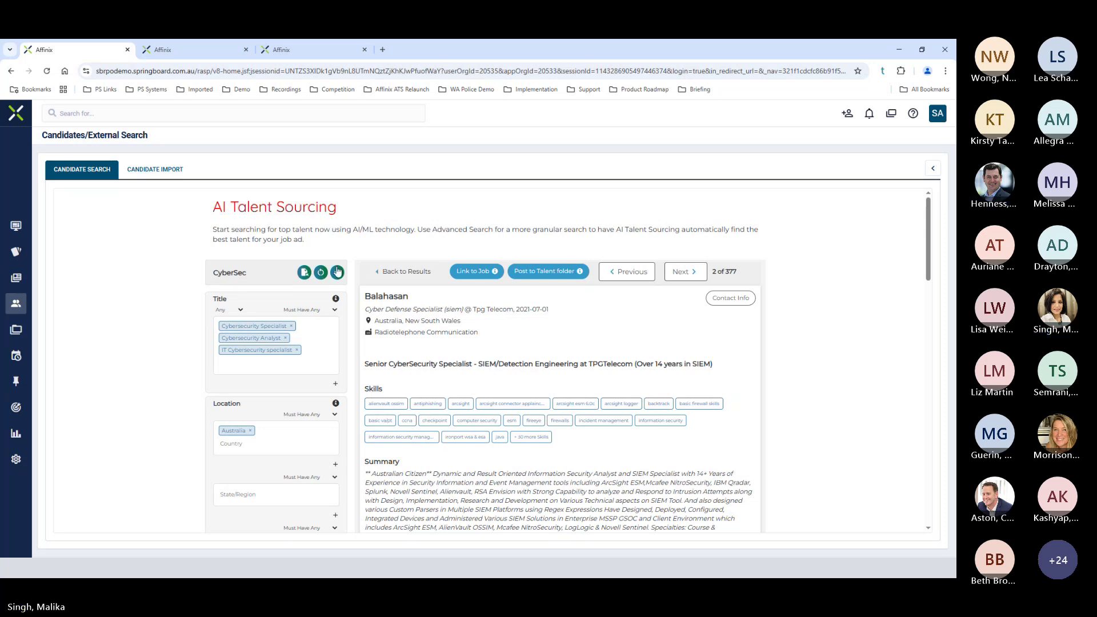
{"action": "left_click", "coordinate": [379, 272]}
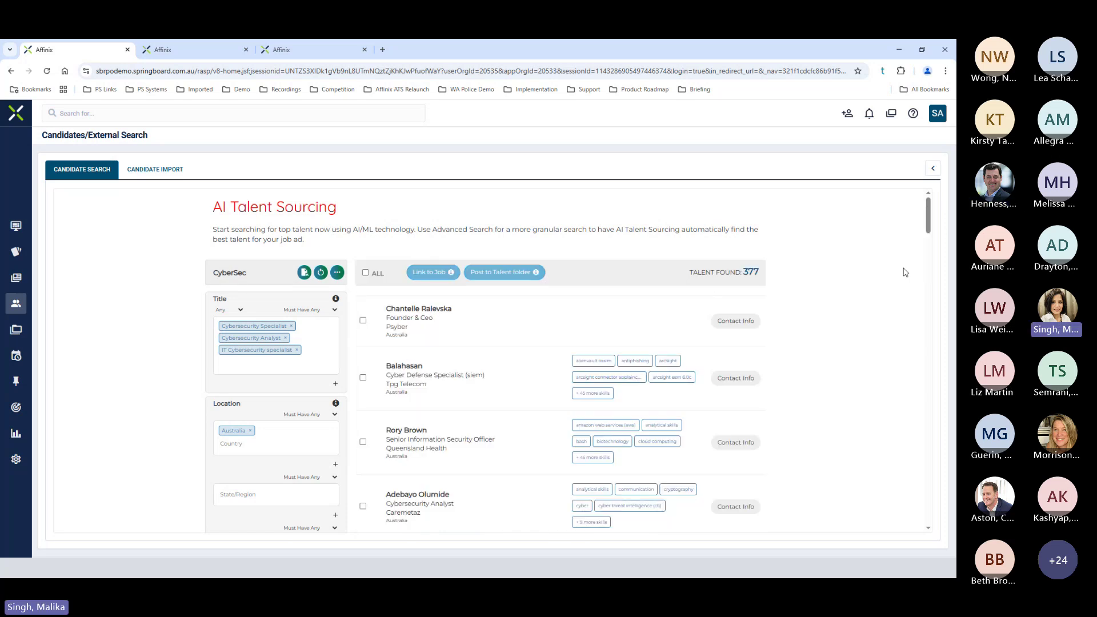
- Look through the candidate results and examine the options available in the Tags filter
{"action": "scroll", "coordinate": [190, 380], "scroll_direction": "down", "scroll_amount": 5}
{"action": "scroll", "coordinate": [163, 413], "scroll_direction": "down", "scroll_amount": 5}
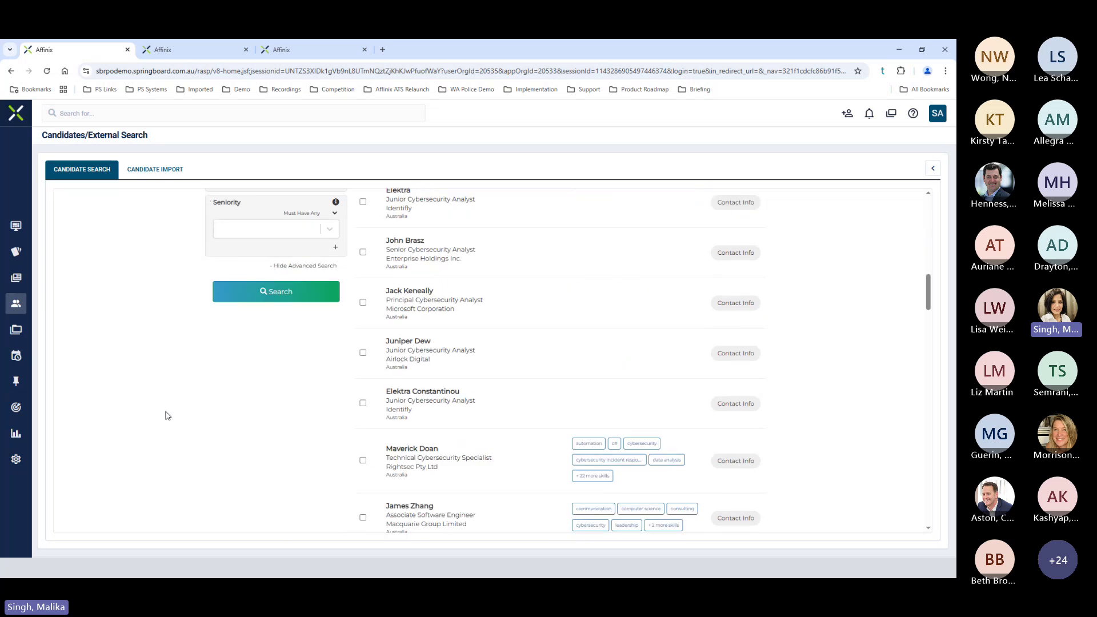
{"action": "mouse_move", "coordinate": [930, 287]}
{"action": "left_mouse_down"}
{"action": "mouse_move", "coordinate": [930, 263]}
{"action": "mouse_move", "coordinate": [930, 296]}
{"action": "mouse_move", "coordinate": [930, 285]}
{"action": "left_mouse_up"}
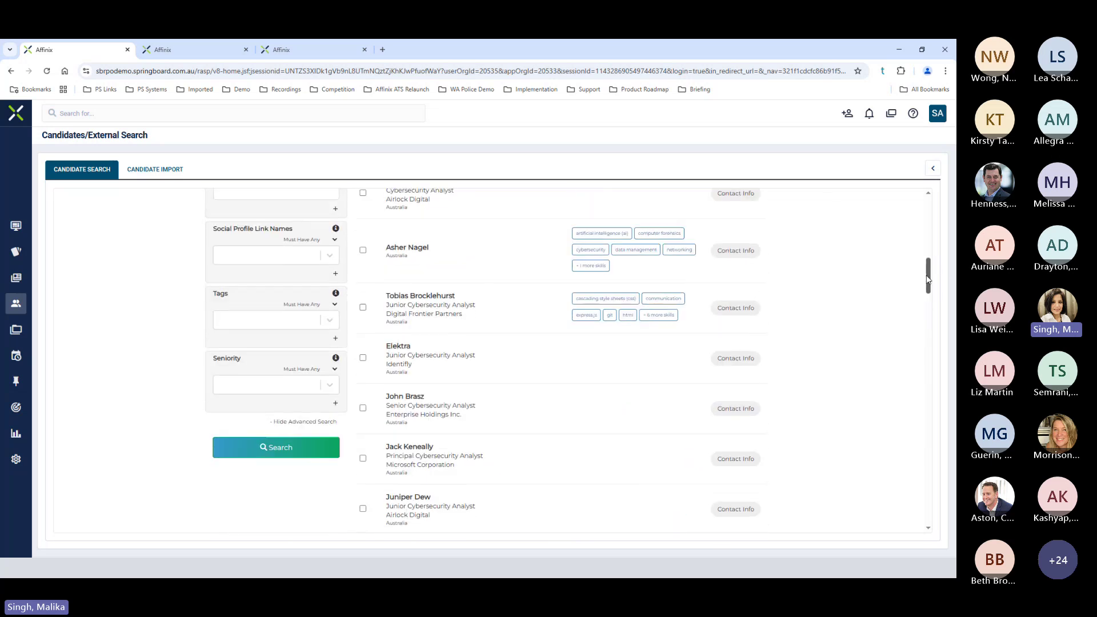
{"action": "left_click", "coordinate": [330, 320]}
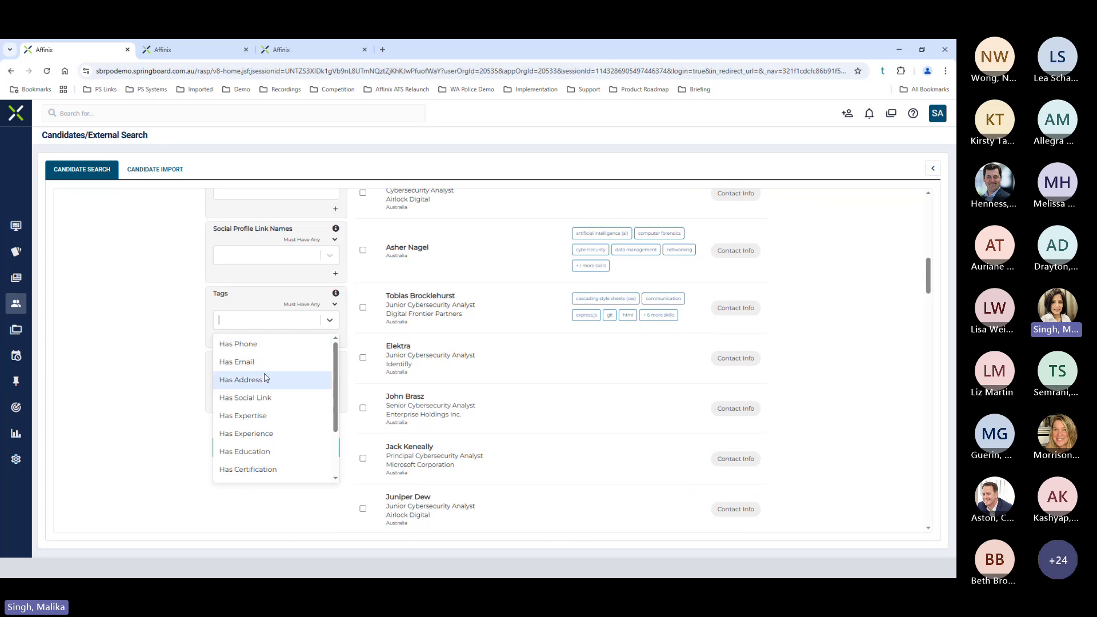
{"action": "left_click", "coordinate": [151, 328]}
- Remove Cybersecurity Analyst from the title criteria and rerun the candidate search
{"action": "scroll", "coordinate": [235, 321], "scroll_direction": "up", "scroll_amount": 10}
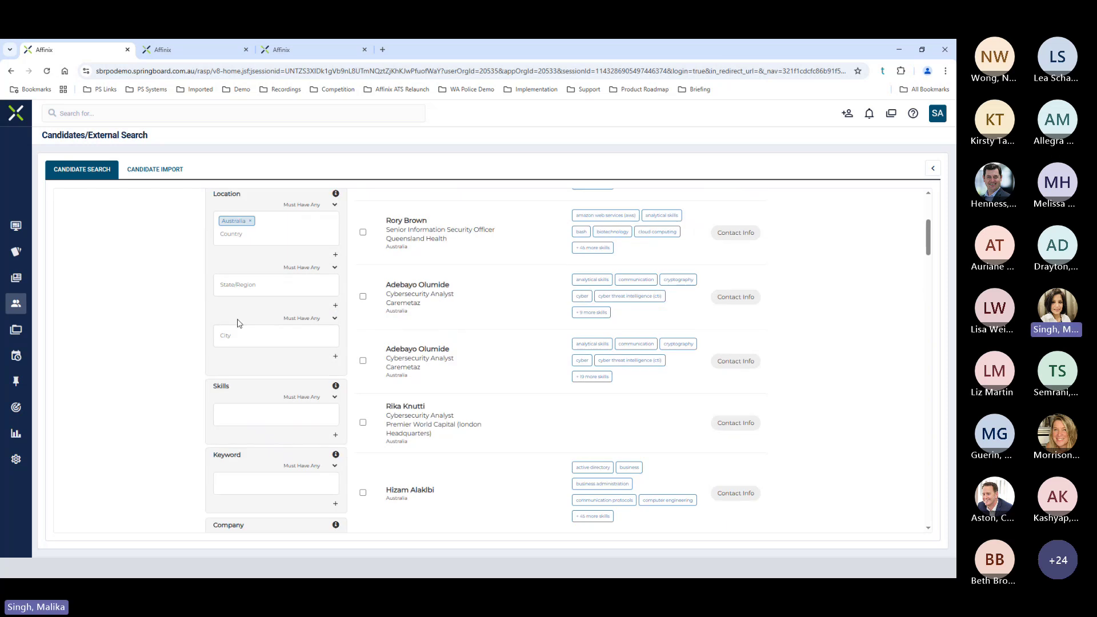
{"action": "left_click", "coordinate": [286, 337]}
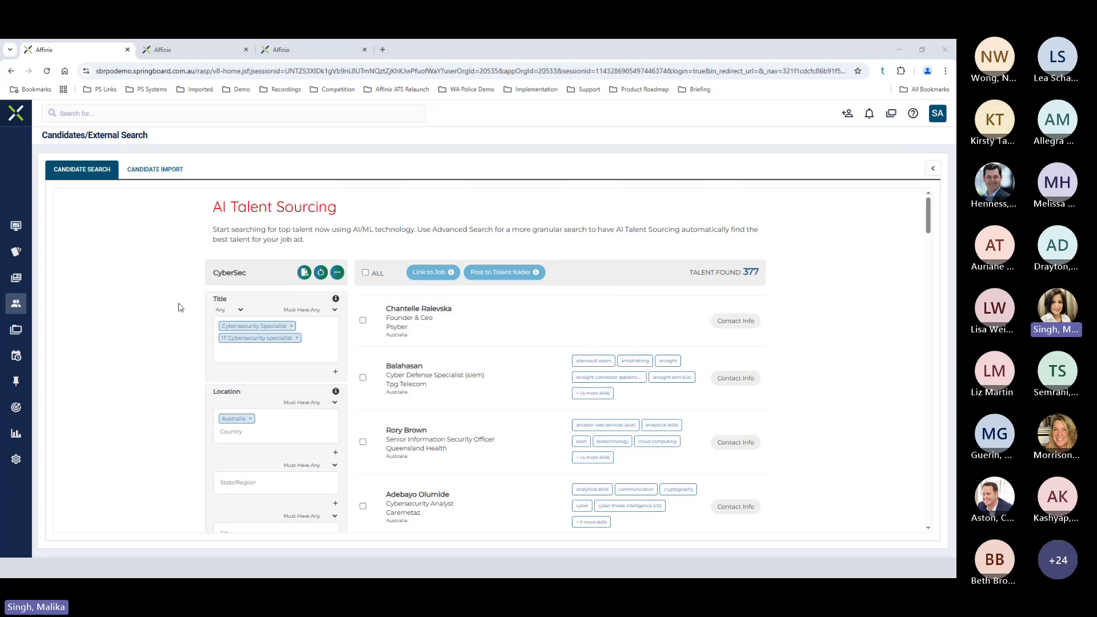
{"action": "scroll", "coordinate": [178, 308], "scroll_direction": "down", "scroll_amount": 15}
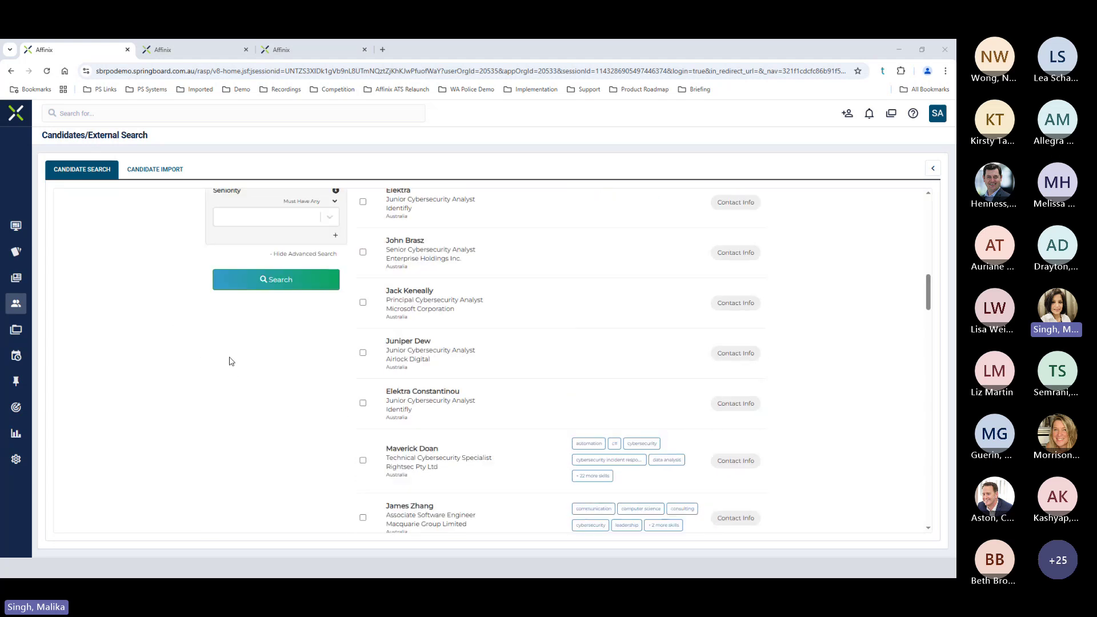
{"action": "left_click", "coordinate": [264, 281]}
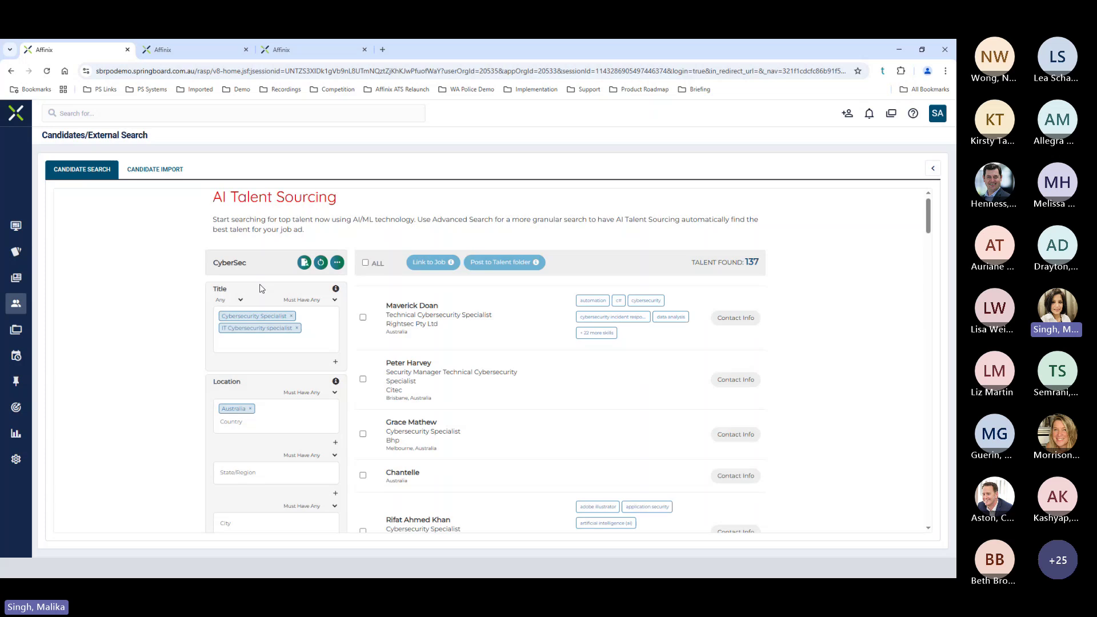
- Check the talent count, review the third listed candidate's profile and work experience, and return to the results
{"action": "double_click", "coordinate": [757, 263]}
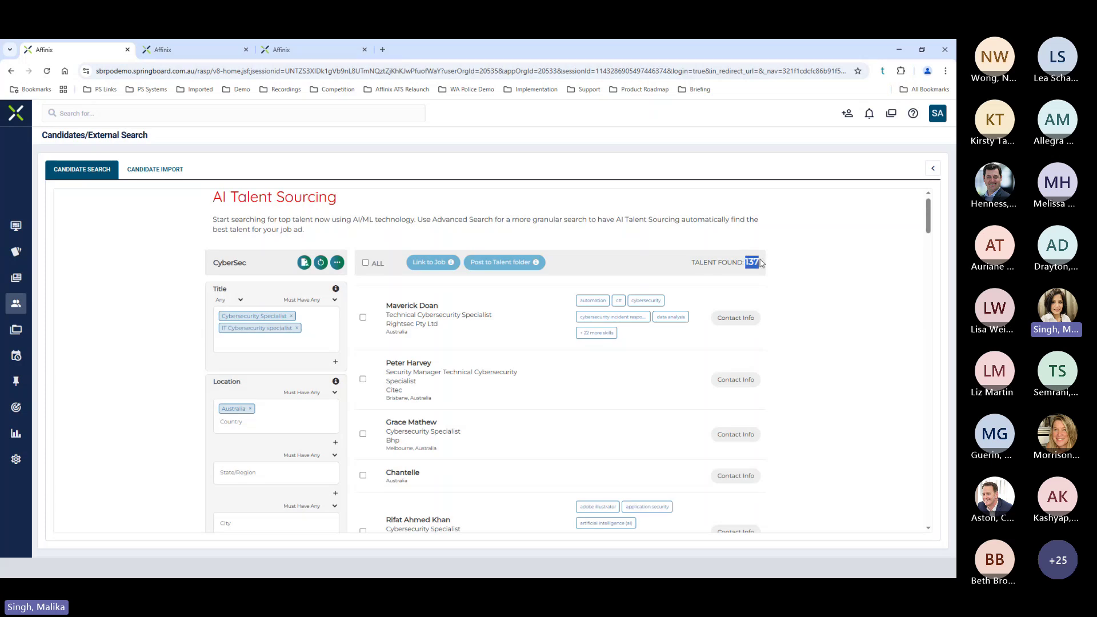
{"action": "left_click", "coordinate": [424, 437]}
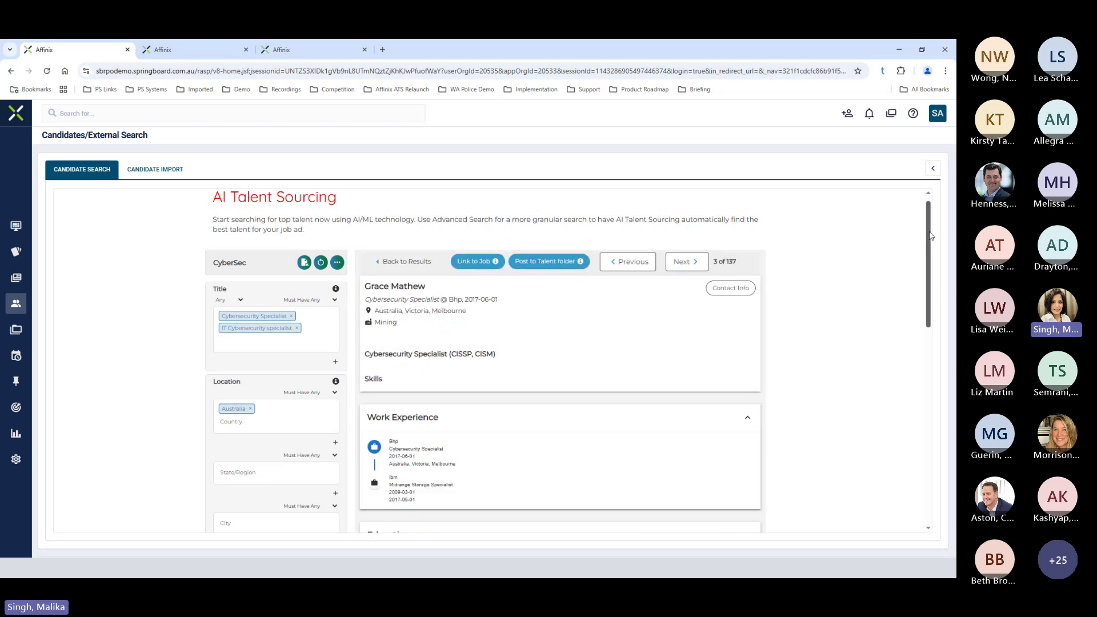
{"action": "mouse_move", "coordinate": [930, 235]}
{"action": "left_mouse_down"}
{"action": "mouse_move", "coordinate": [929, 311]}
{"action": "mouse_move", "coordinate": [929, 244]}
{"action": "left_mouse_up"}
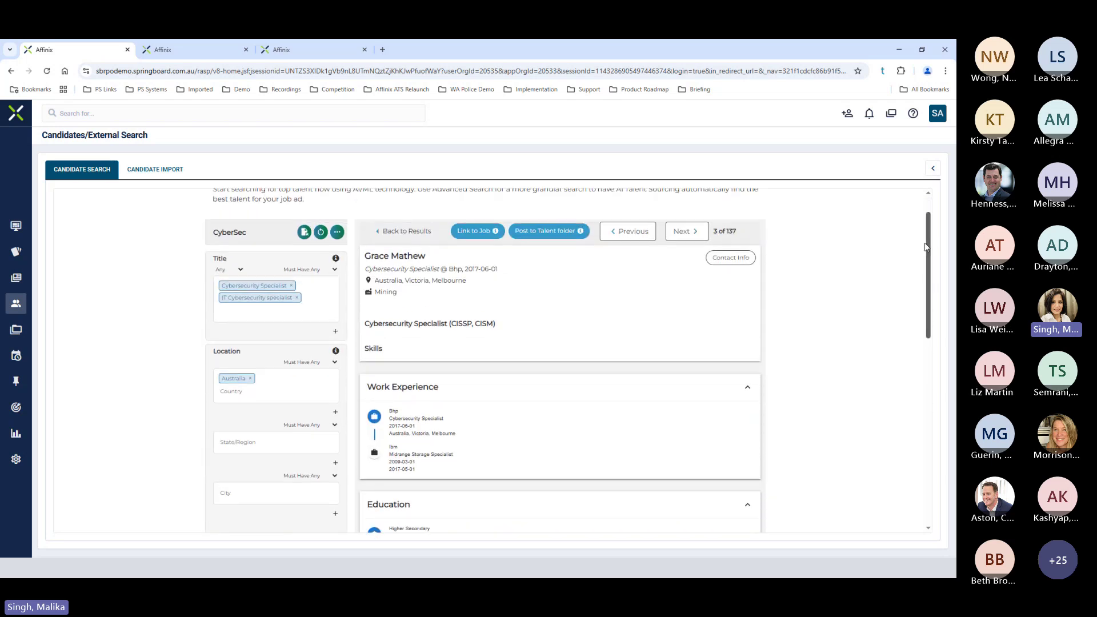
{"action": "left_click", "coordinate": [397, 231]}
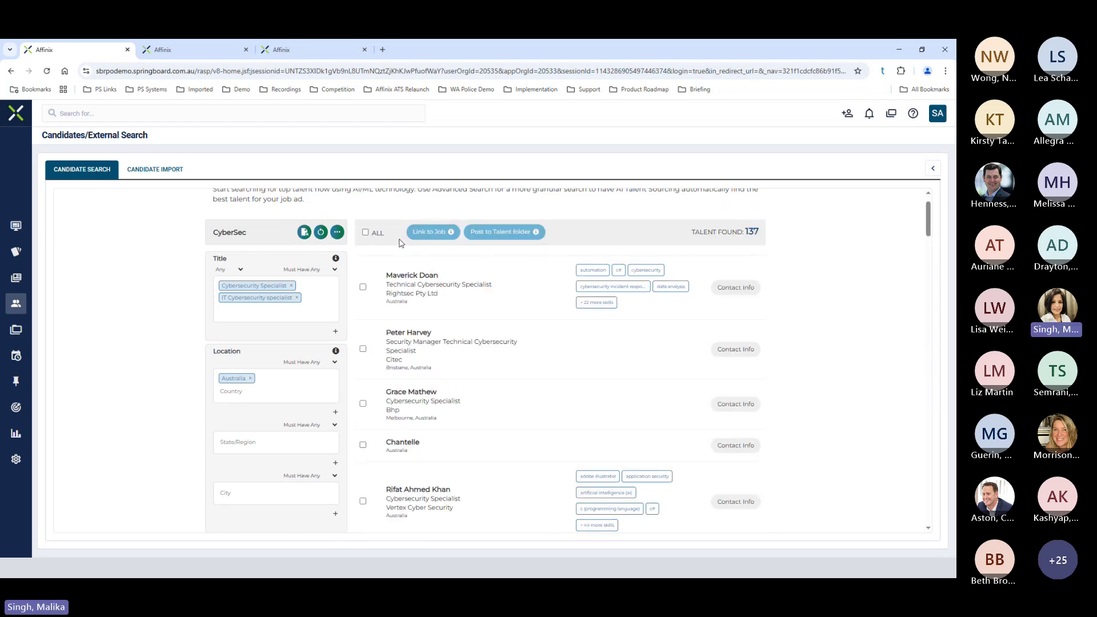
- Reset the current search criteria and load the saved search Electrician
{"action": "left_click", "coordinate": [321, 232]}
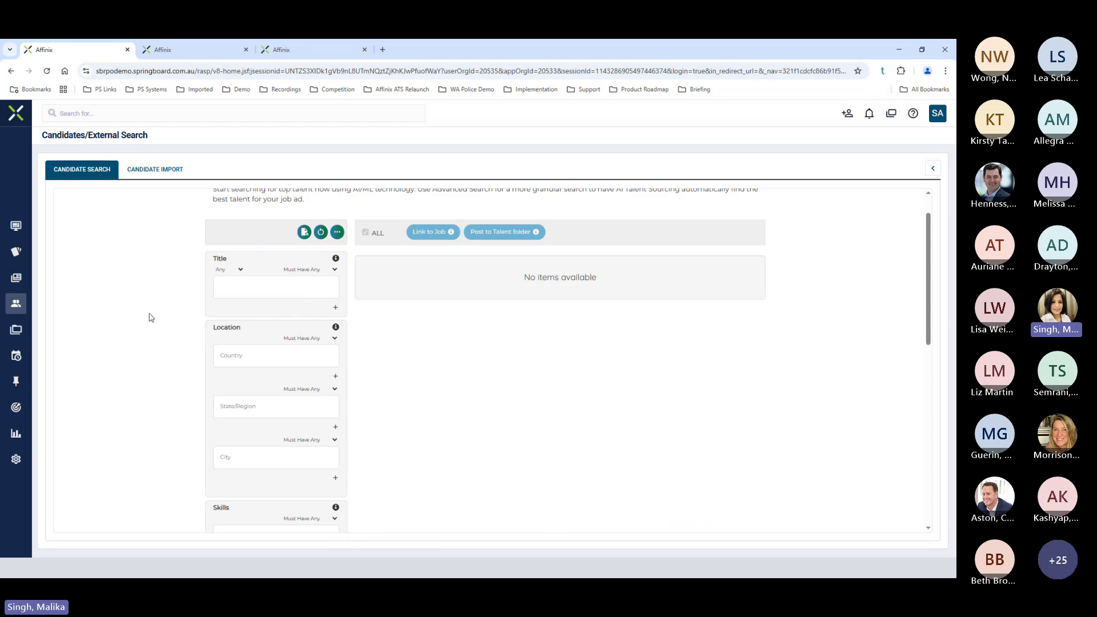
{"action": "left_click", "coordinate": [337, 232]}
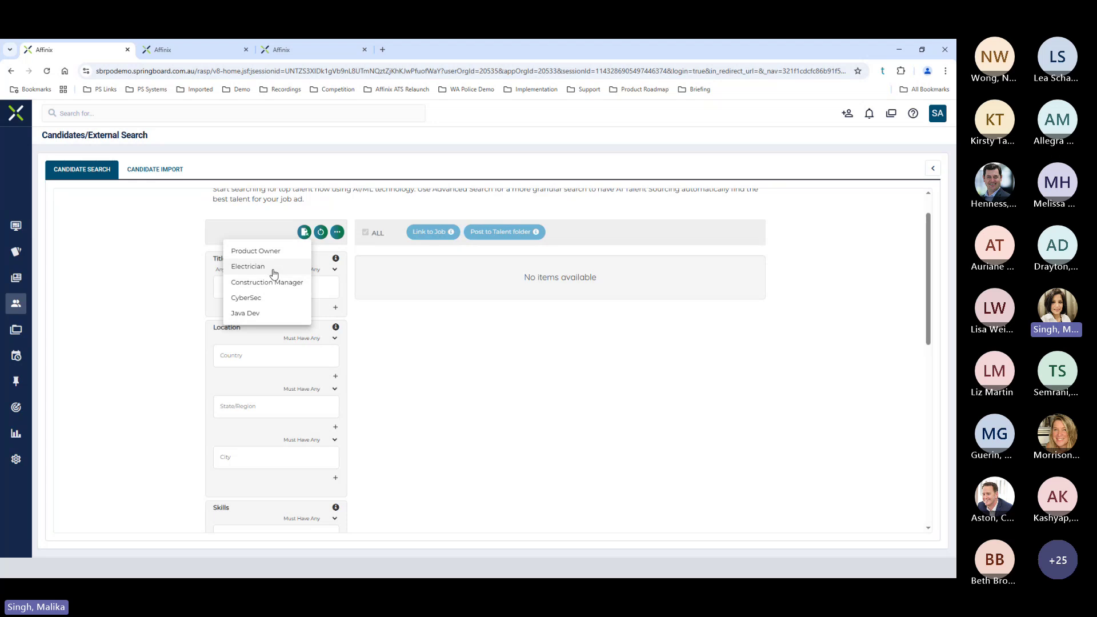
{"action": "left_click", "coordinate": [272, 266]}
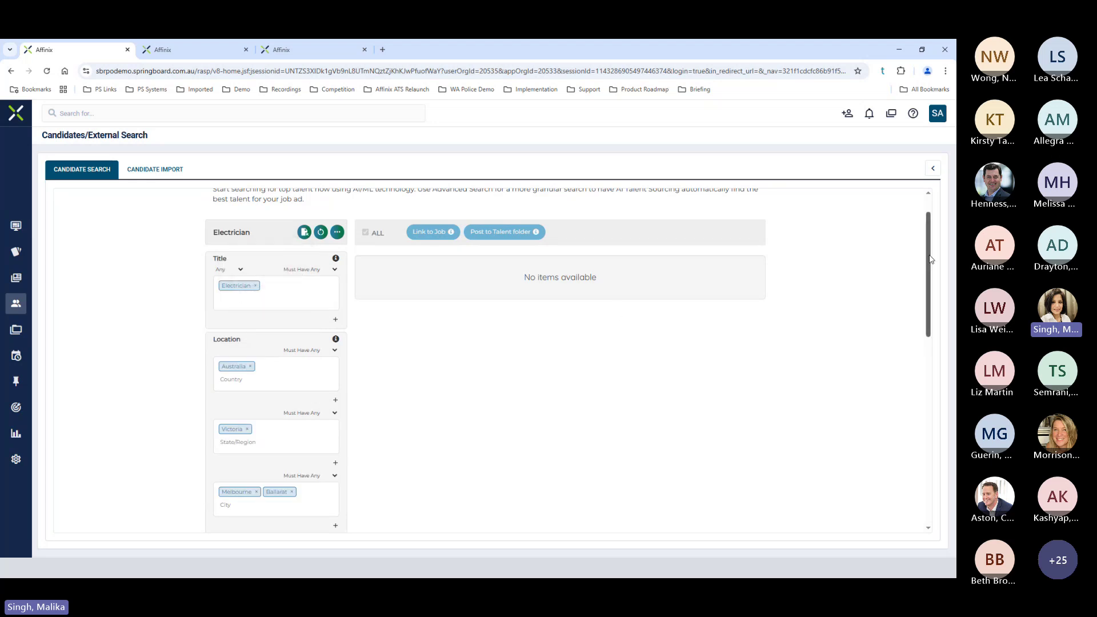
- Remove Ballarat and Melbourne from the city criteria and run the Electrician search for Victoria, Australia
{"action": "scroll", "coordinate": [932, 261], "scroll_direction": "down", "scroll_amount": 1}
{"action": "left_click", "coordinate": [291, 432]}
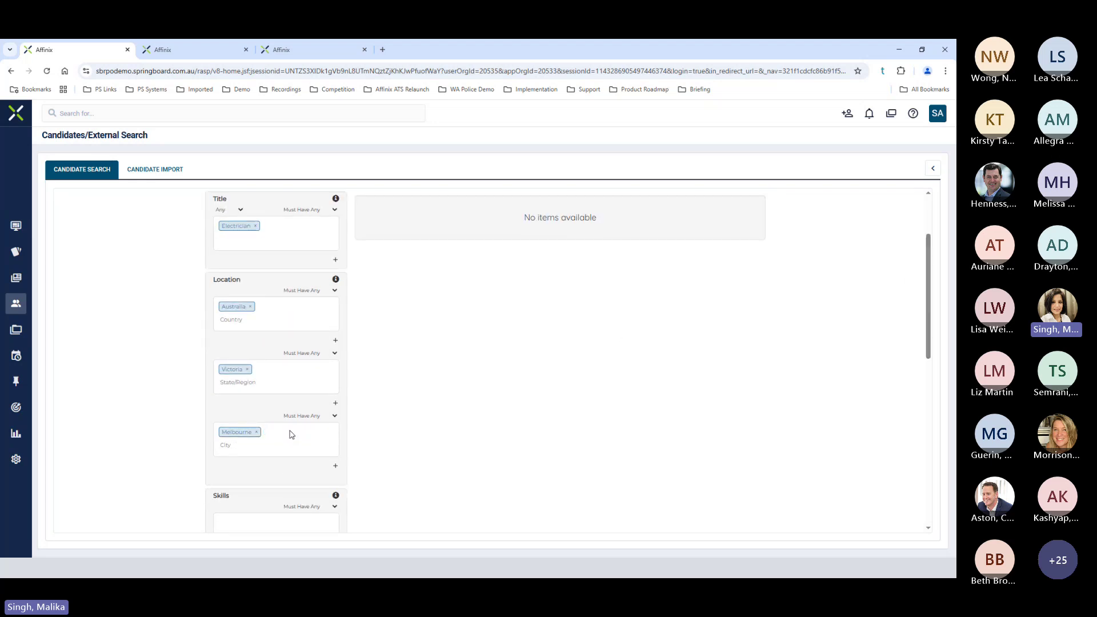
{"action": "left_click", "coordinate": [256, 432]}
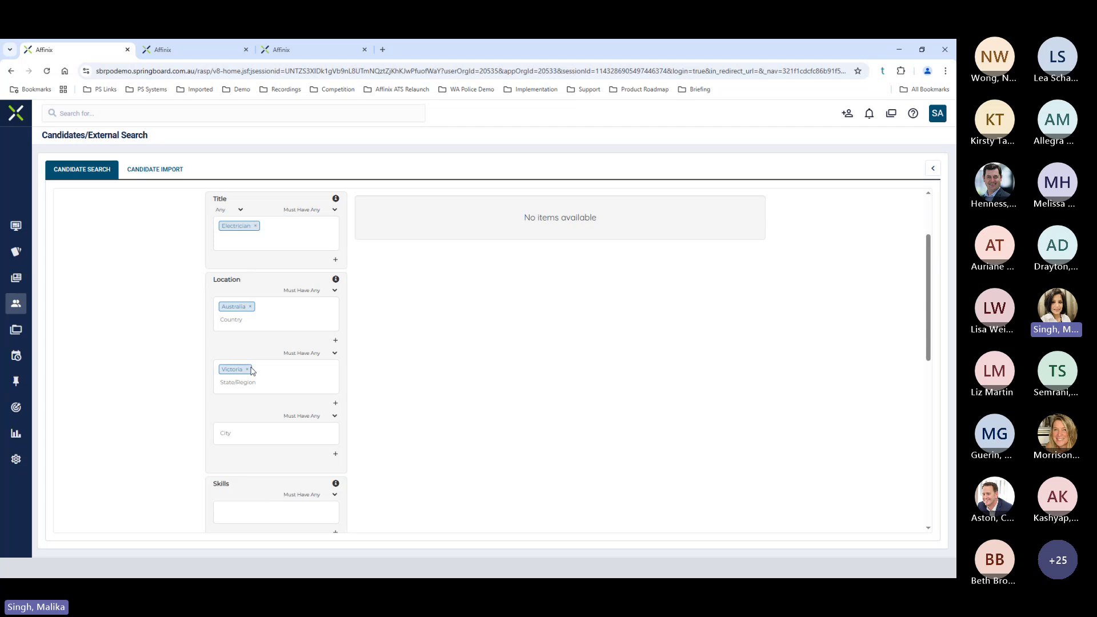
{"action": "scroll", "coordinate": [218, 452], "scroll_direction": "down", "scroll_amount": 6}
{"action": "scroll", "coordinate": [218, 453], "scroll_direction": "down", "scroll_amount": 1}
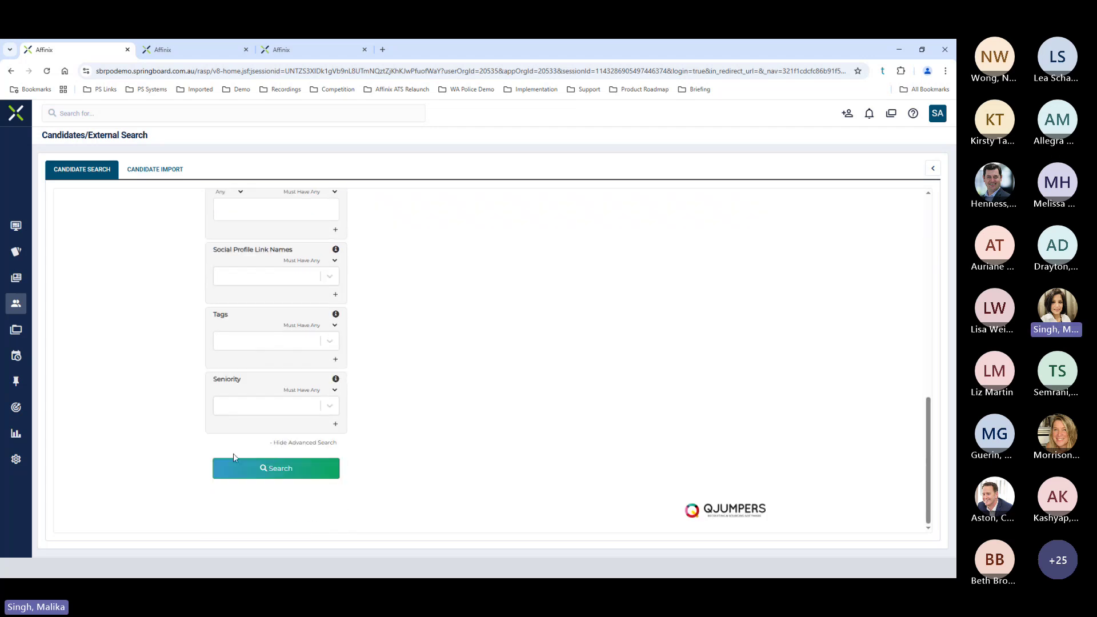
{"action": "left_click", "coordinate": [239, 467]}
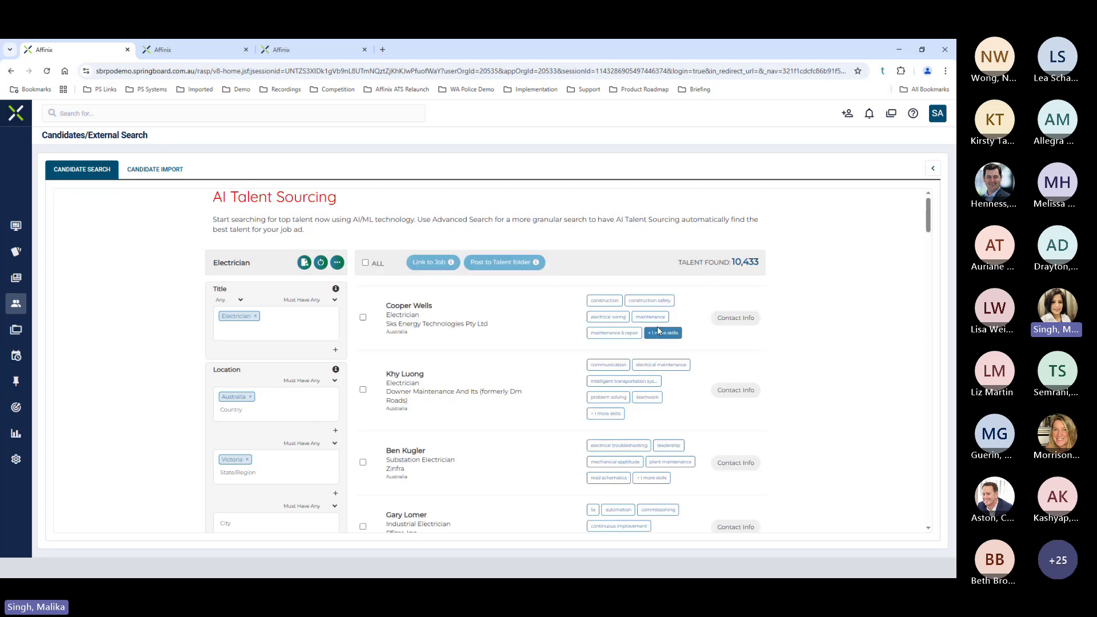
- Add Melbourne to the city criteria and rerun the Electrician candidate search
{"action": "left_click_drag", "start_coordinate": [929, 221], "coordinate": [929, 236]}
{"action": "left_click", "coordinate": [278, 368]}
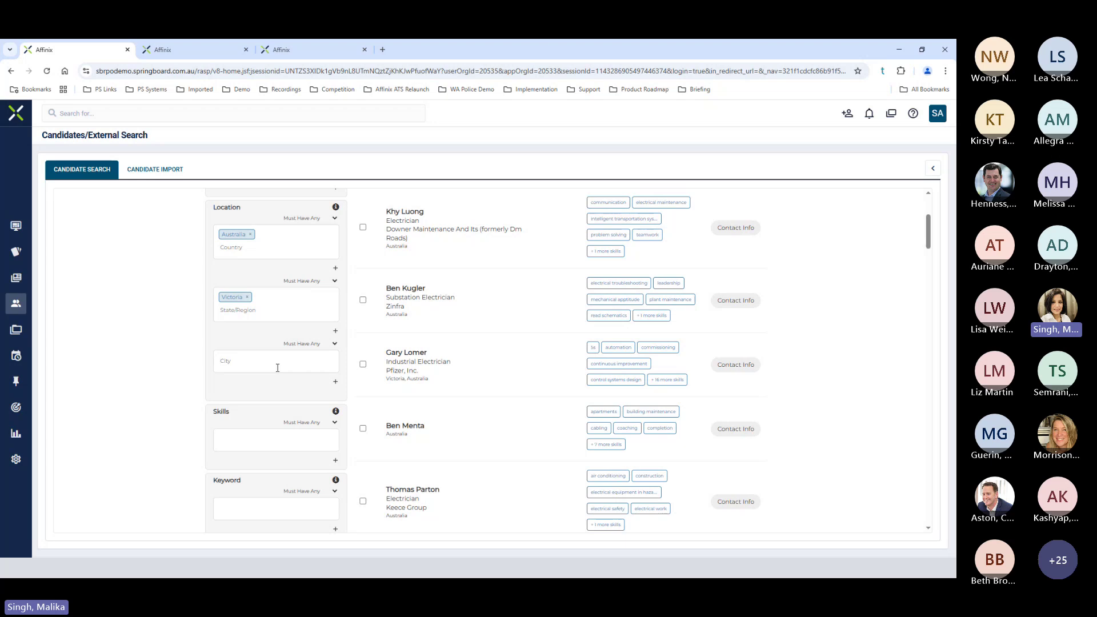
{"action": "type", "text": "Melbourne"}
{"action": "key", "text": "Return"}
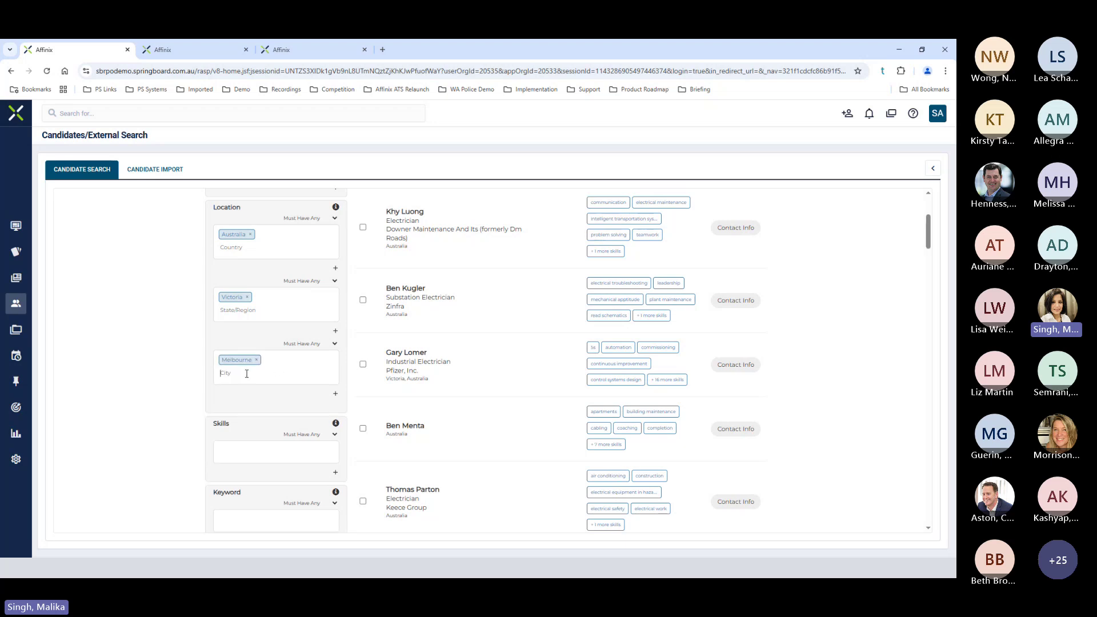
{"action": "scroll", "coordinate": [247, 374], "scroll_direction": "down", "scroll_amount": 10}
{"action": "left_click", "coordinate": [281, 485]}
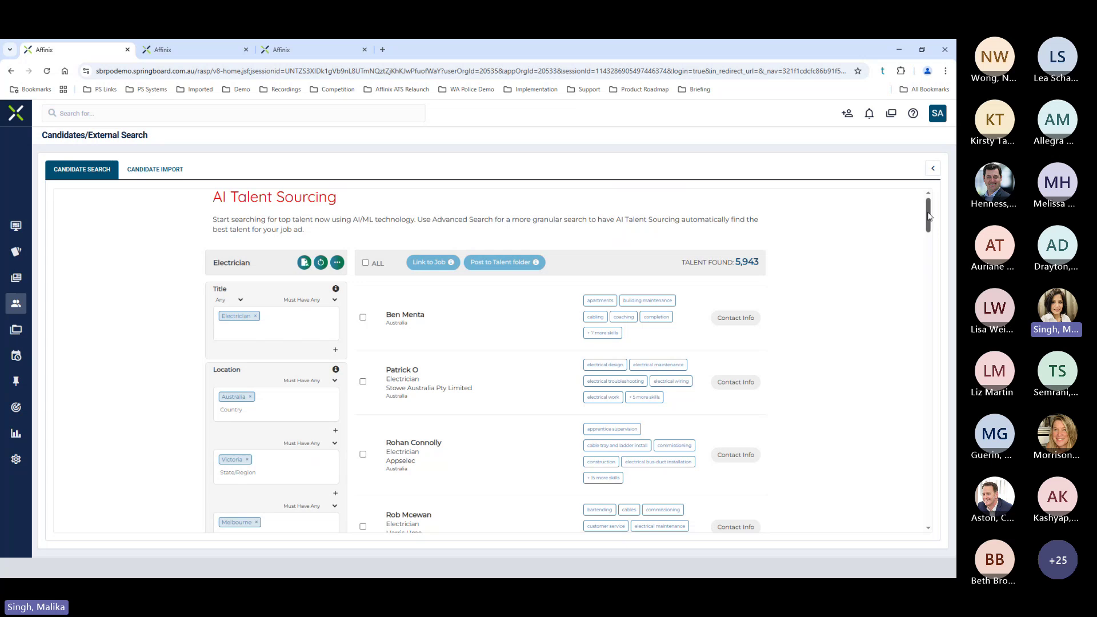
- Add Ballarat as a second city alongside Melbourne and rerun the Electrician candidate search
{"action": "scroll", "coordinate": [928, 223], "scroll_direction": "down", "scroll_amount": 5}
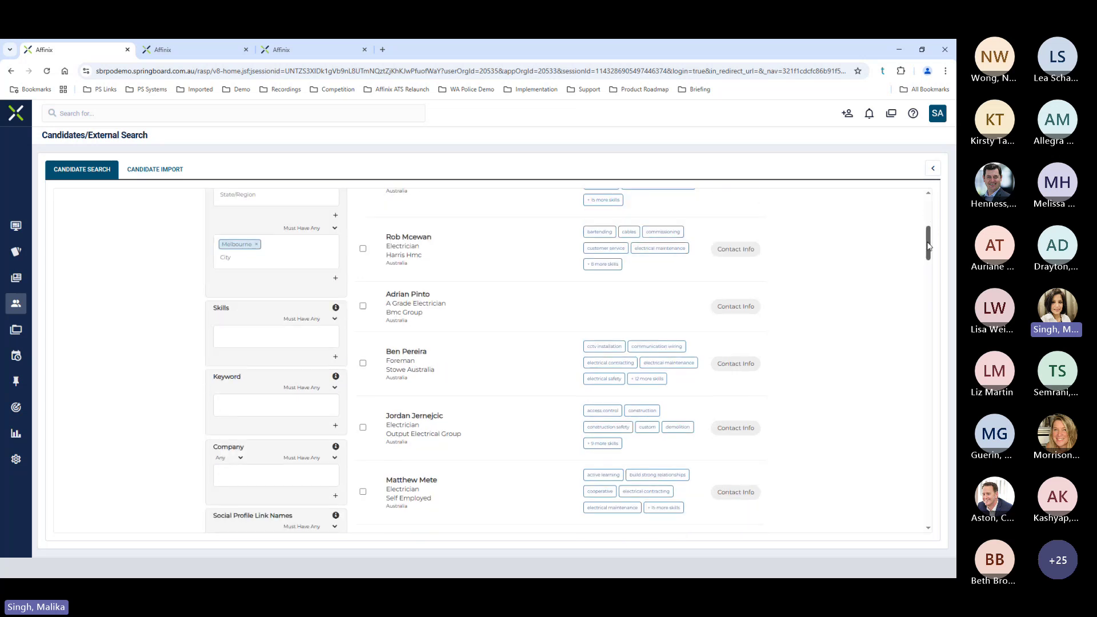
{"action": "left_click", "coordinate": [273, 273]}
{"action": "type", "text": "B"}
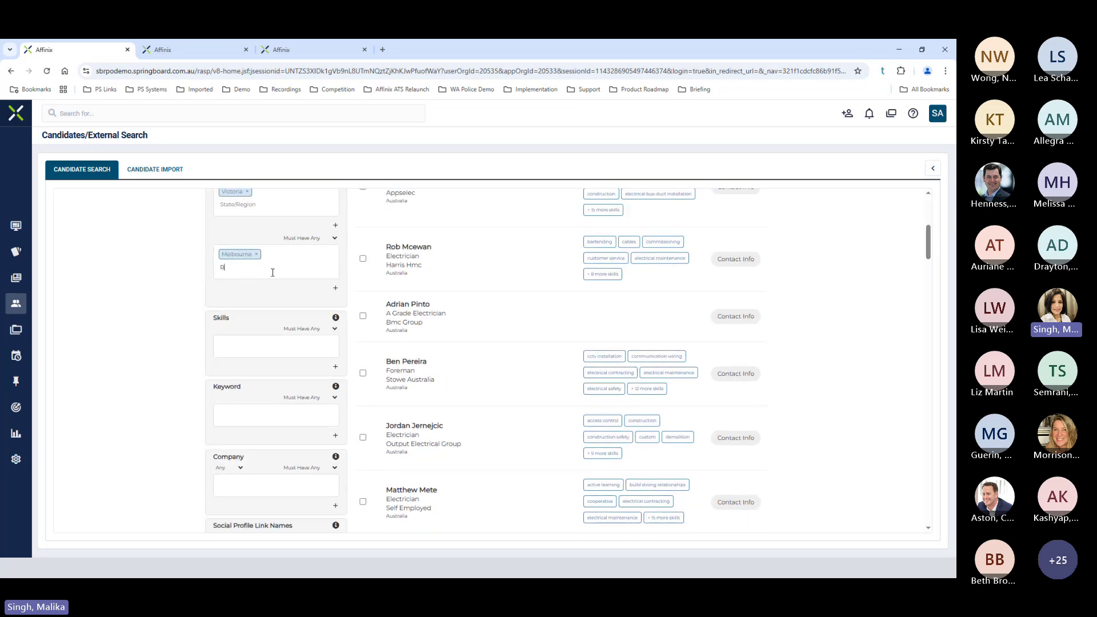
{"action": "type", "text": "allarat"}
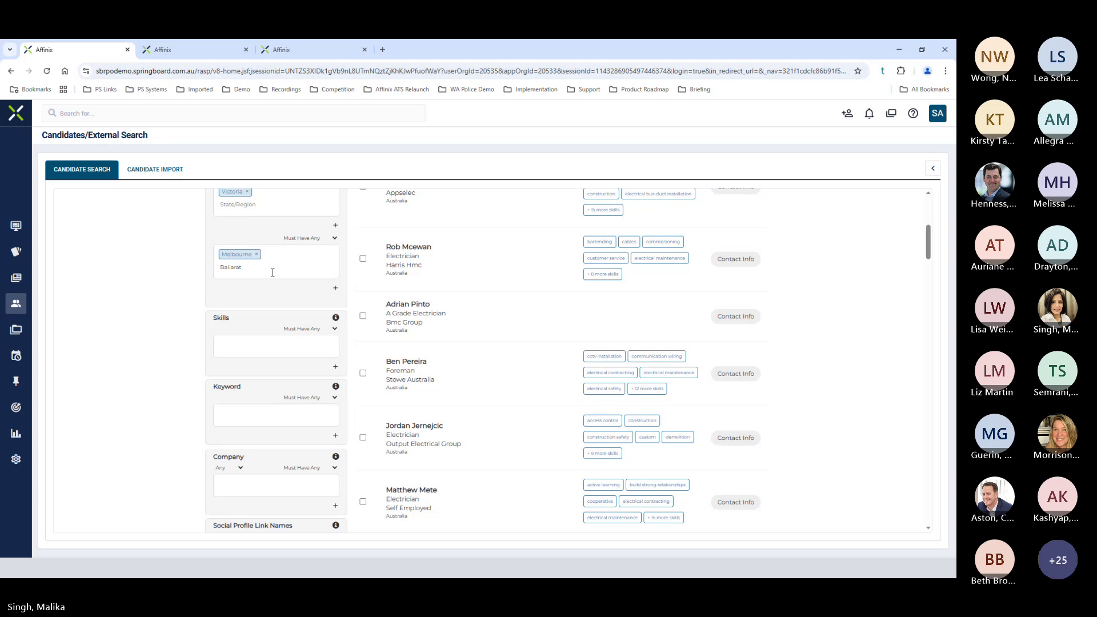
{"action": "key", "text": "Return"}
{"action": "scroll", "coordinate": [273, 273], "scroll_direction": "down", "scroll_amount": 5}
{"action": "scroll", "coordinate": [273, 272], "scroll_direction": "down", "scroll_amount": 1}
{"action": "left_click", "coordinate": [269, 380]}
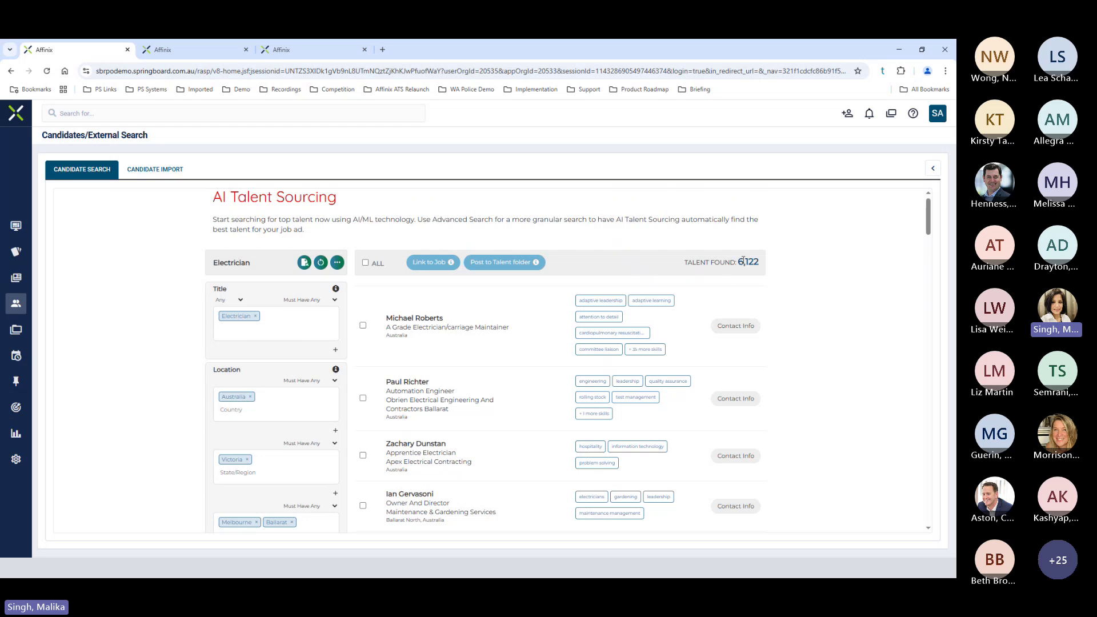
- Check the number of talent found, the match options for the title criterion, and the location and skills filters
{"action": "left_click_drag", "start_coordinate": [736, 266], "coordinate": [768, 268]}
{"action": "scroll", "coordinate": [929, 220], "scroll_direction": "down", "scroll_amount": 1}
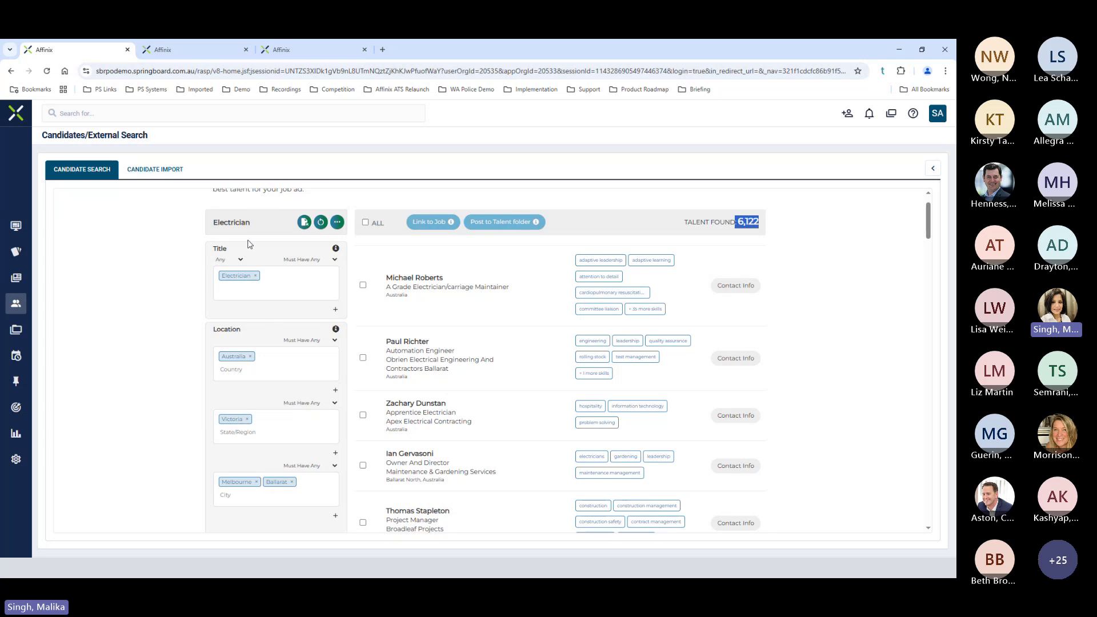
{"action": "left_click", "coordinate": [334, 260]}
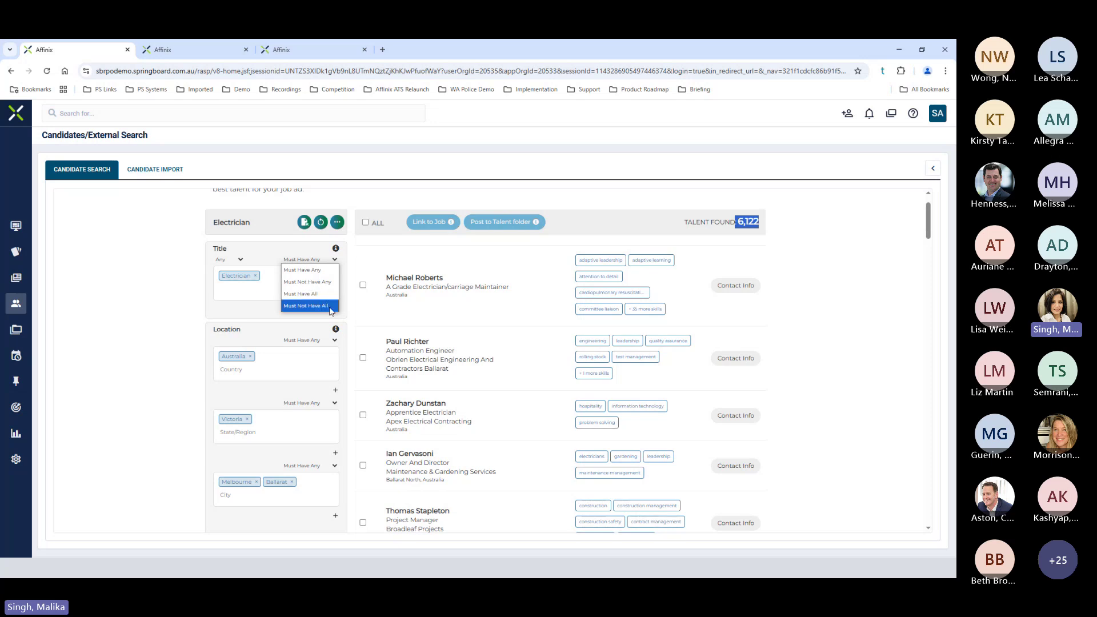
{"action": "left_click_drag", "start_coordinate": [929, 227], "coordinate": [929, 247]}
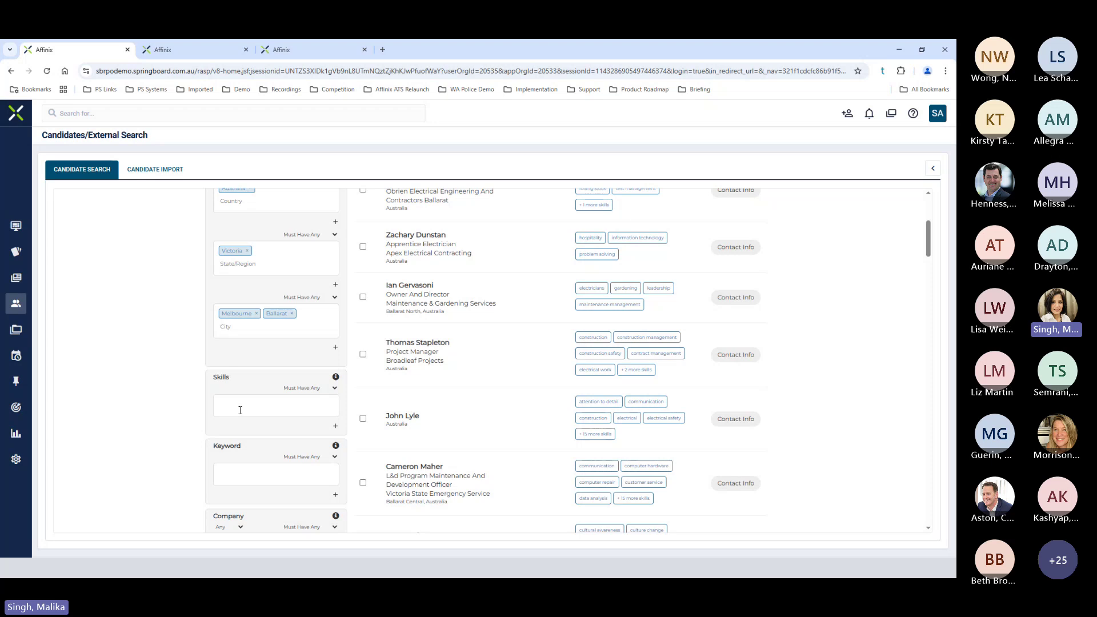
{"action": "scroll", "coordinate": [240, 410], "scroll_direction": "up", "scroll_amount": 4}
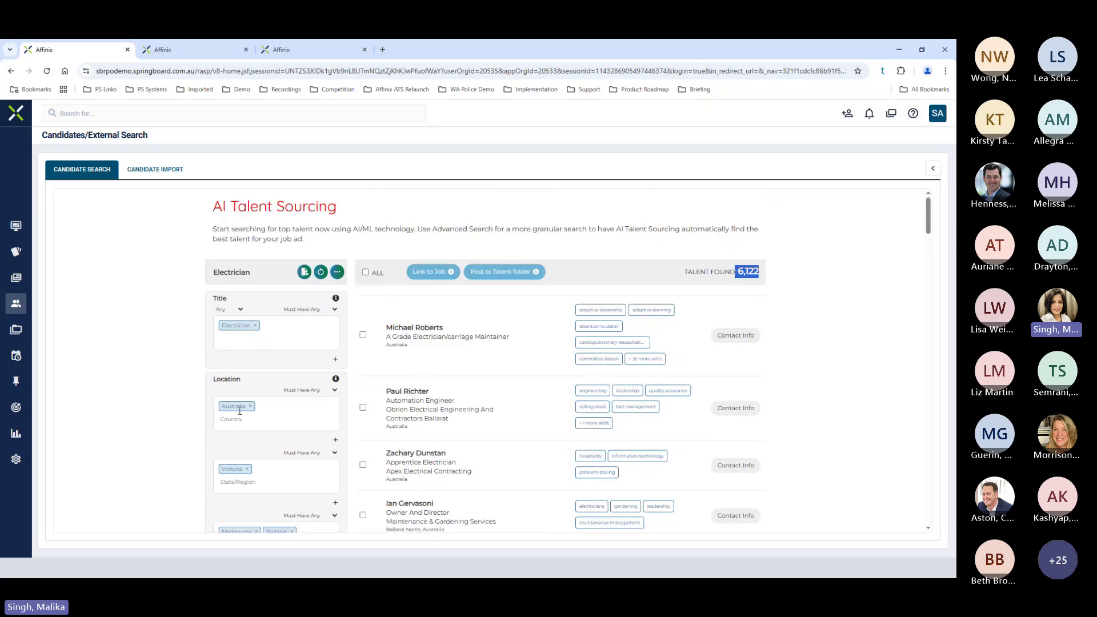
- Reset the current search criteria and load the saved search Construction Manager
{"action": "left_click", "coordinate": [321, 274]}
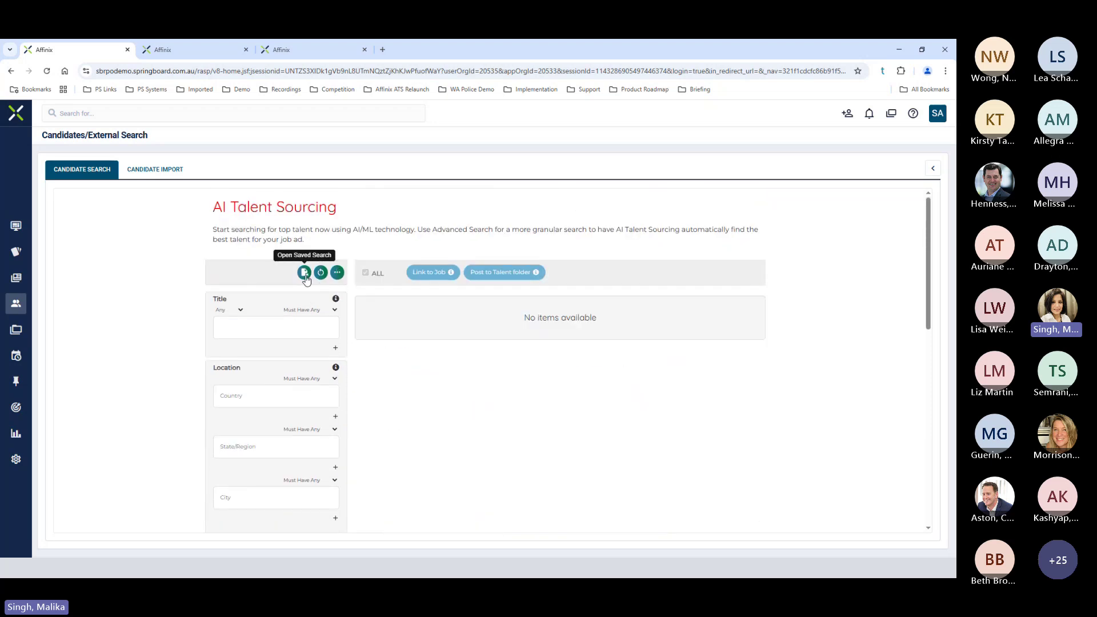
{"action": "left_click", "coordinate": [305, 273]}
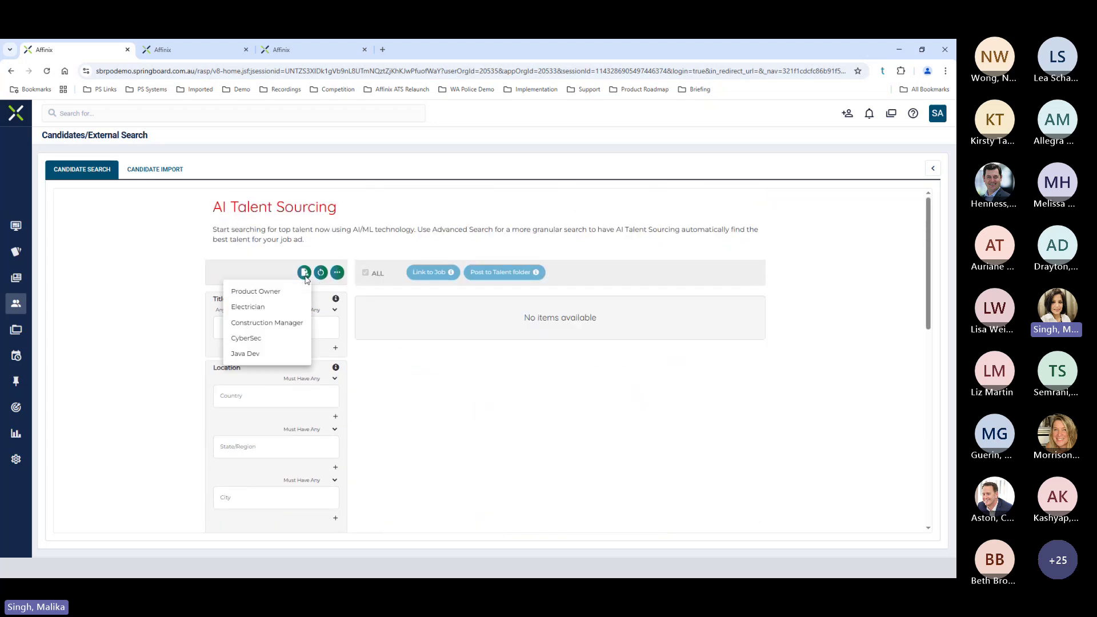
{"action": "left_click", "coordinate": [268, 325]}
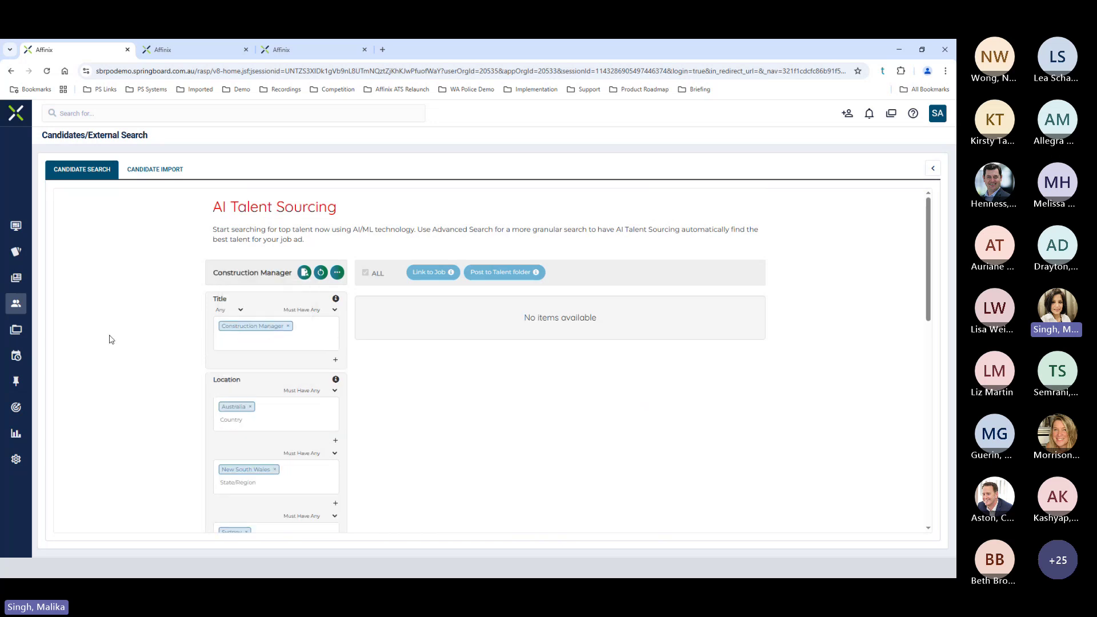
- Remove the Has Phone and Has Email tags from the criteria and run the Construction Manager search
{"action": "scroll", "coordinate": [151, 373], "scroll_direction": "down", "scroll_amount": 6}
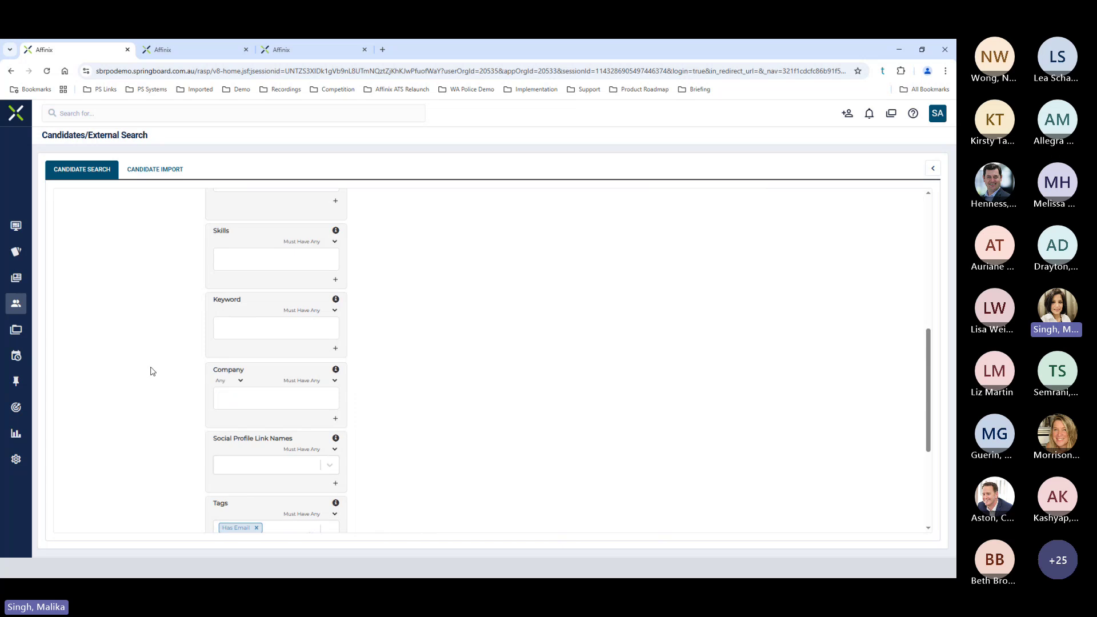
{"action": "left_click_drag", "start_coordinate": [929, 397], "coordinate": [929, 416]}
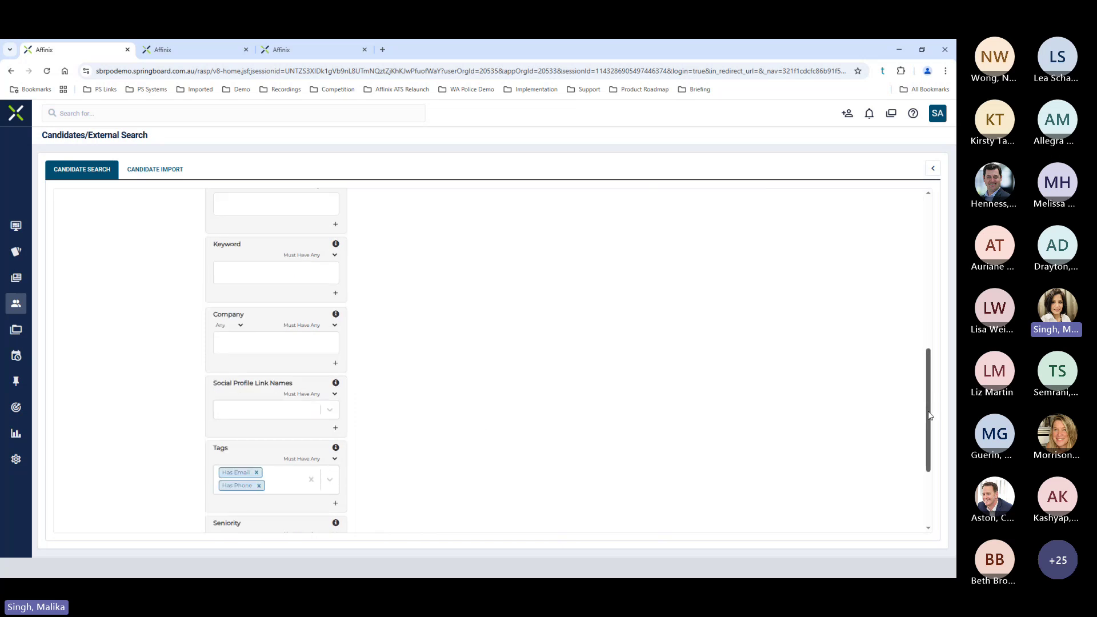
{"action": "left_click", "coordinate": [259, 486]}
{"action": "left_click", "coordinate": [257, 474]}
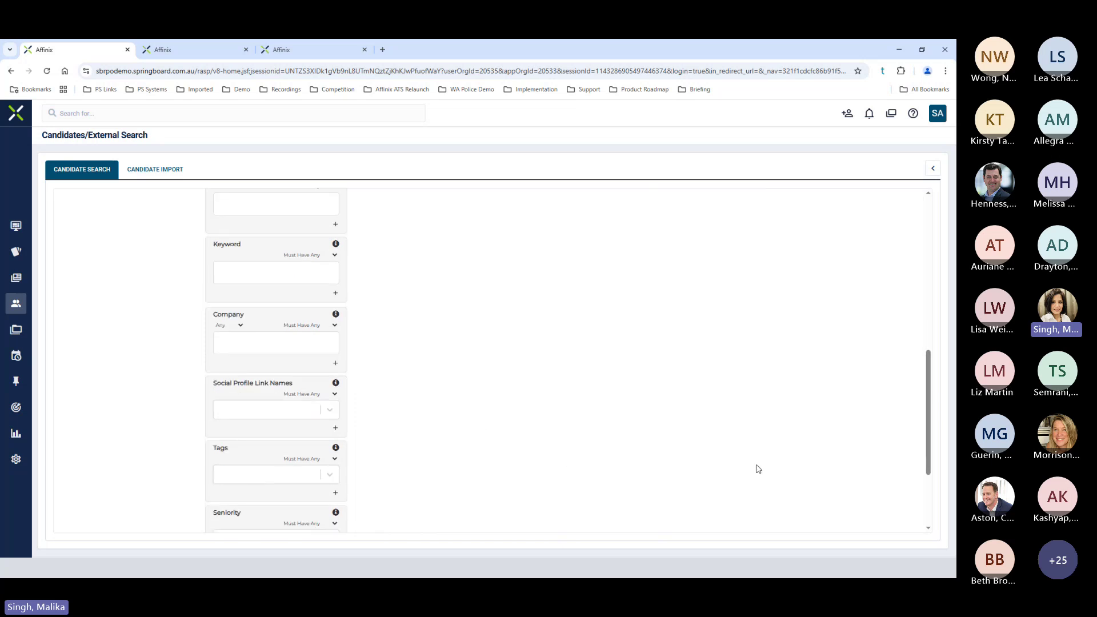
{"action": "left_click_drag", "start_coordinate": [926, 440], "coordinate": [914, 362]}
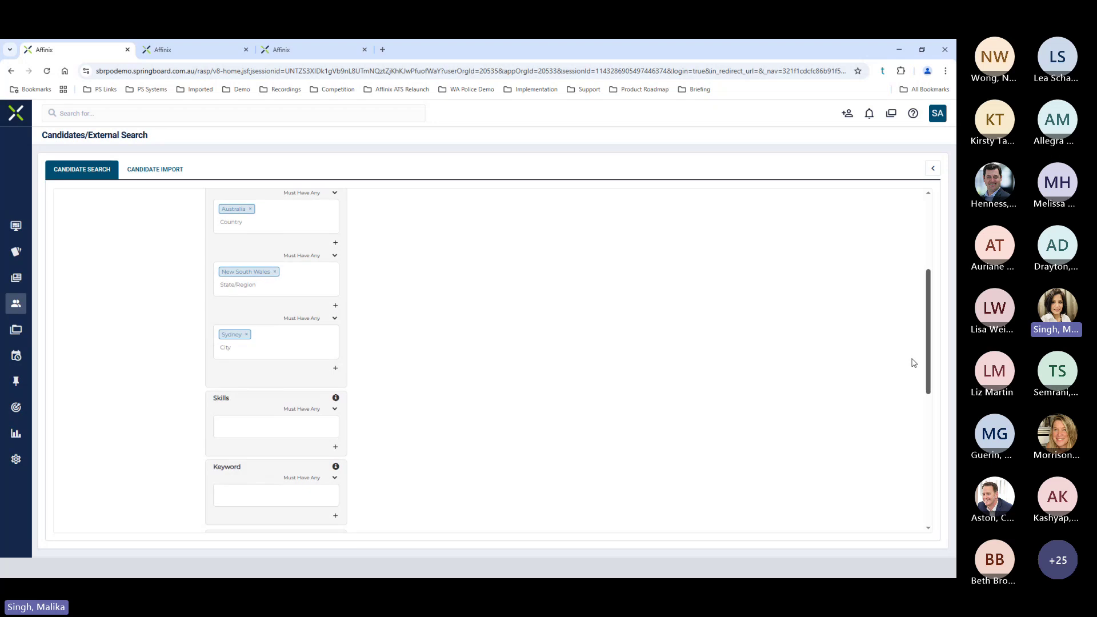
{"action": "scroll", "coordinate": [191, 323], "scroll_direction": "down", "scroll_amount": 10}
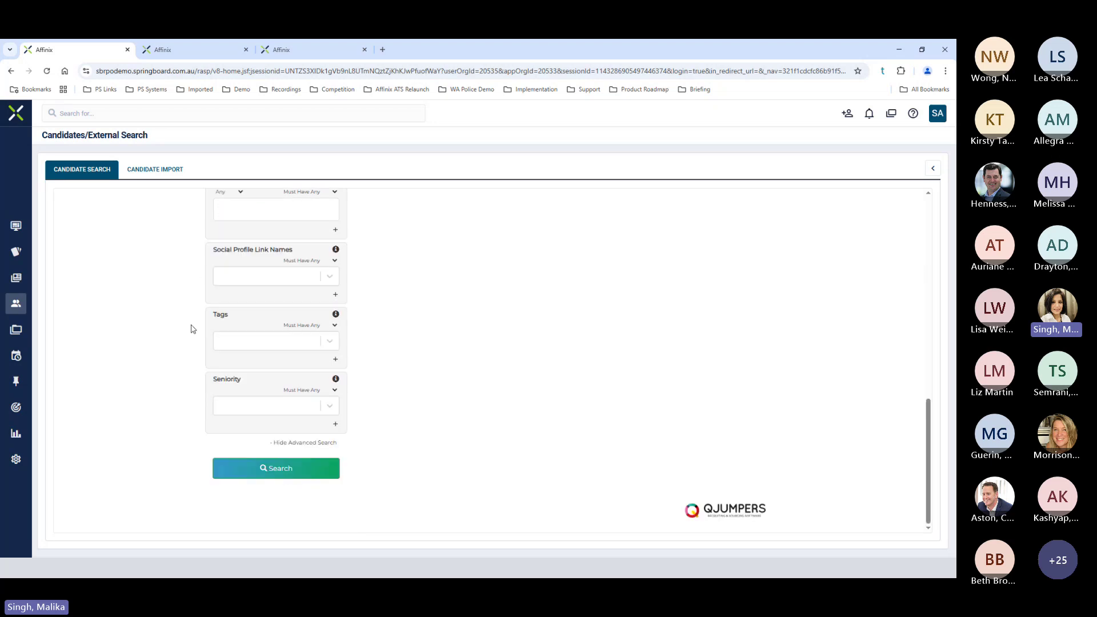
{"action": "left_click", "coordinate": [240, 467]}
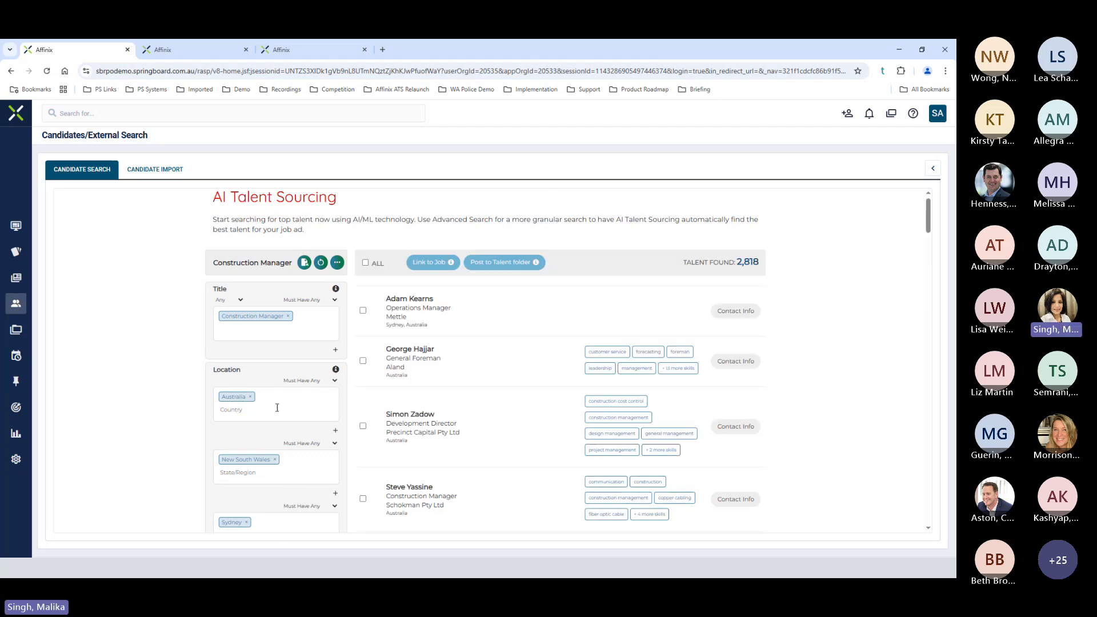
{"action": "scroll", "coordinate": [281, 434], "scroll_direction": "down", "scroll_amount": 5}
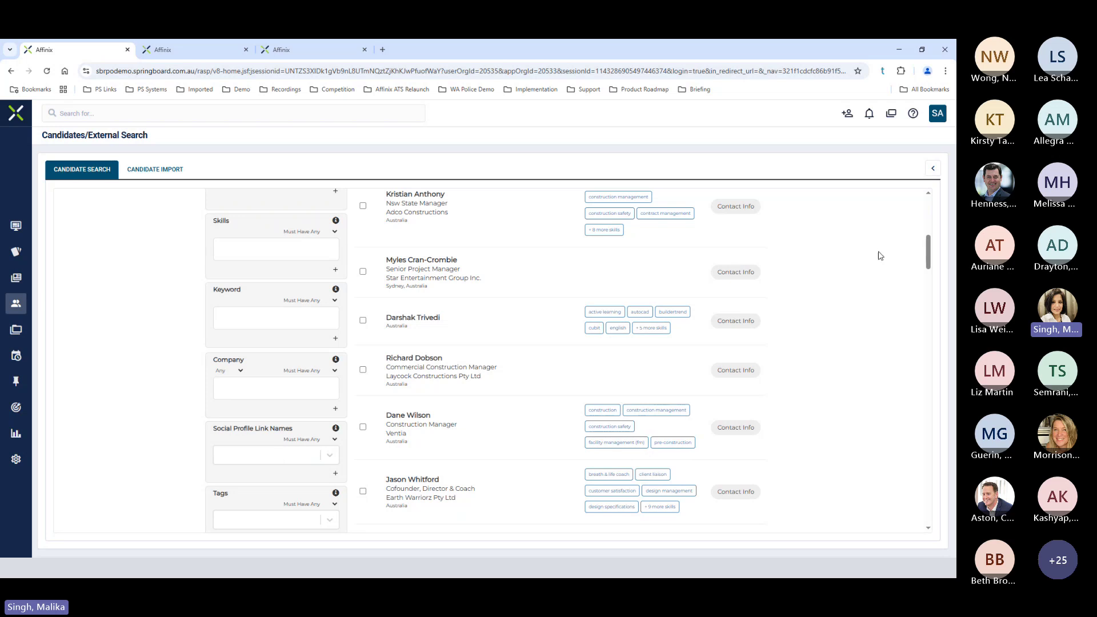
{"action": "scroll", "coordinate": [929, 261], "scroll_direction": "down", "scroll_amount": 3}
{"action": "left_click", "coordinate": [329, 378]}
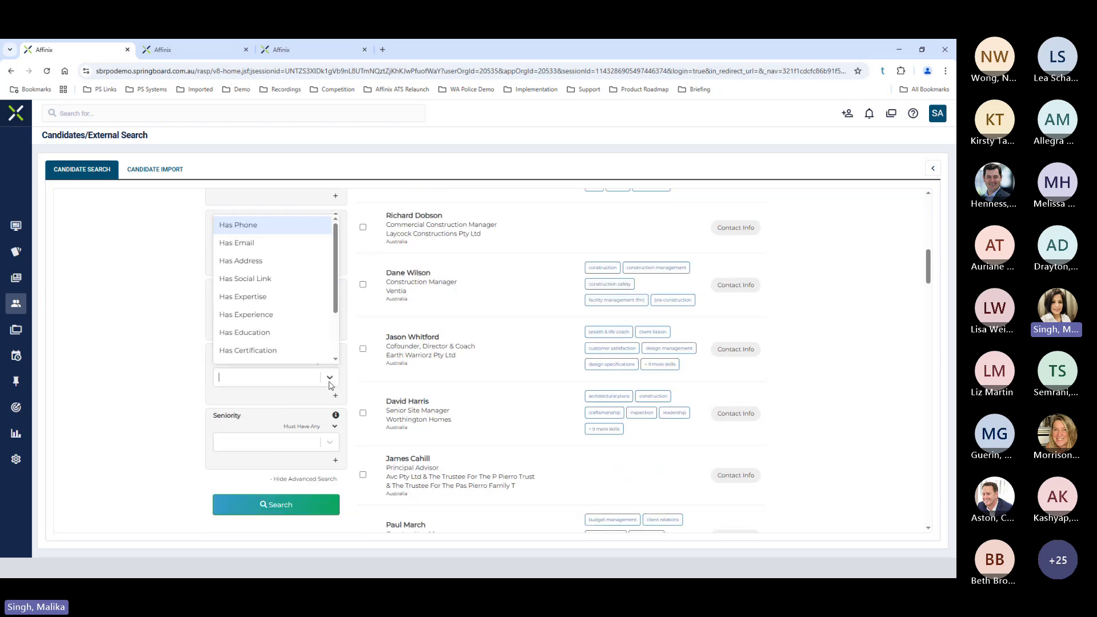
{"action": "left_click", "coordinate": [255, 244]}
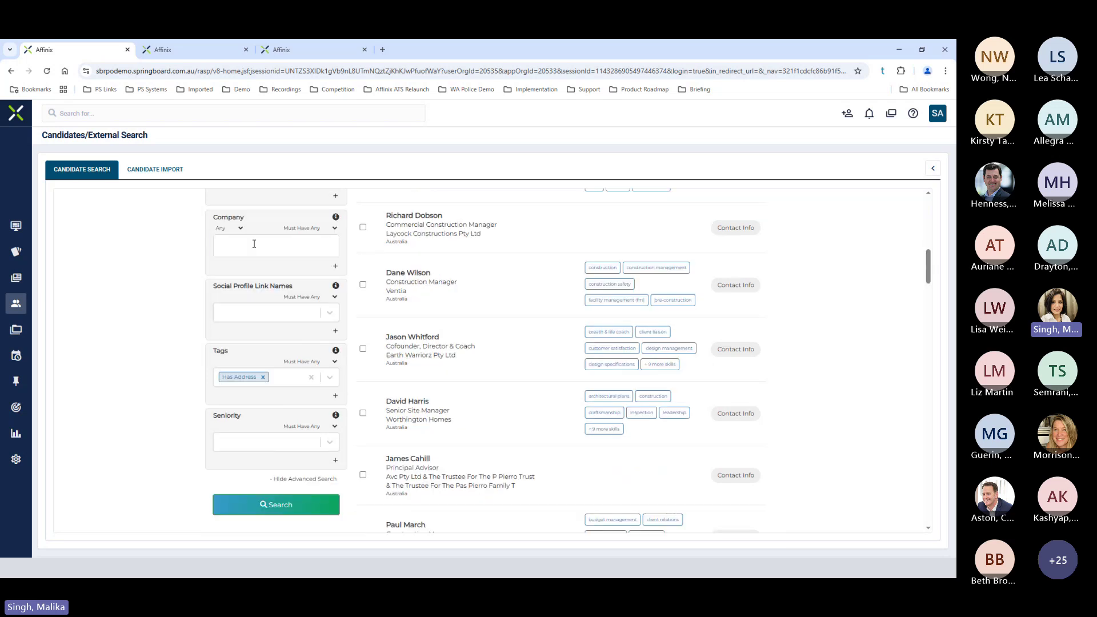
{"action": "left_click", "coordinate": [269, 377]}
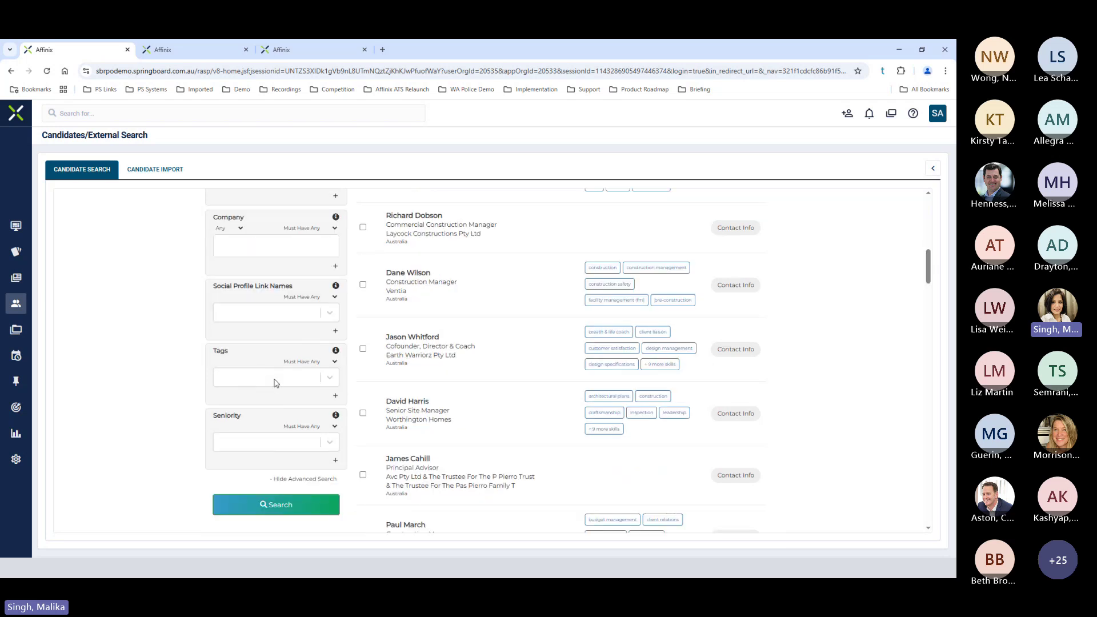
- Add the tags Has Phone and Has Email to the criteria and rerun the Construction Manager search
{"action": "left_click", "coordinate": [335, 383]}
{"action": "left_click", "coordinate": [269, 222]}
{"action": "left_click", "coordinate": [336, 381]}
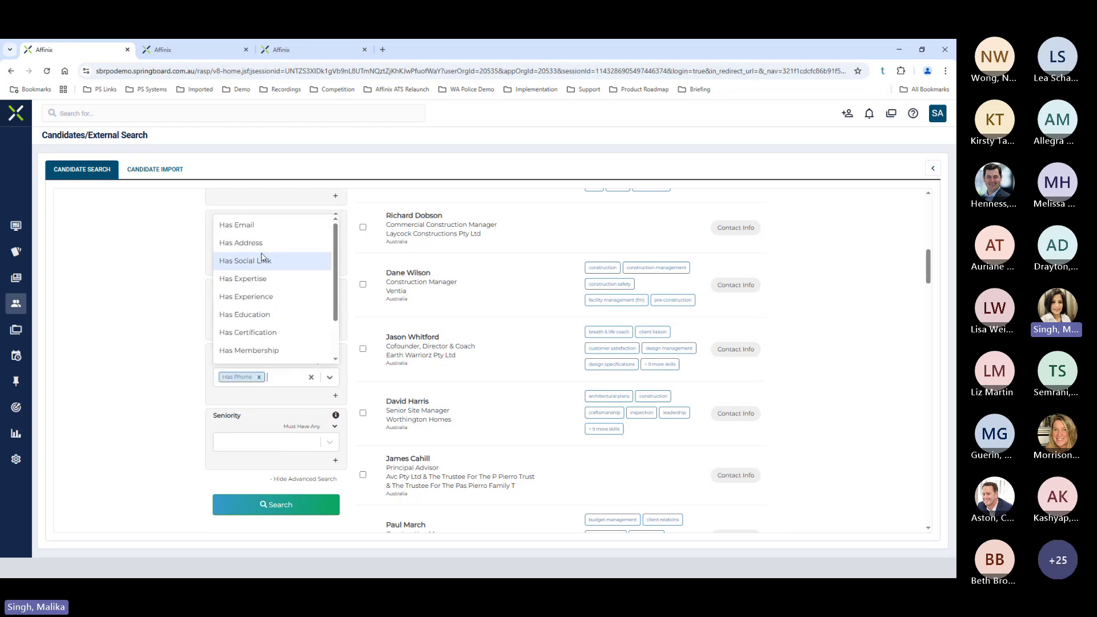
{"action": "left_click", "coordinate": [237, 225]}
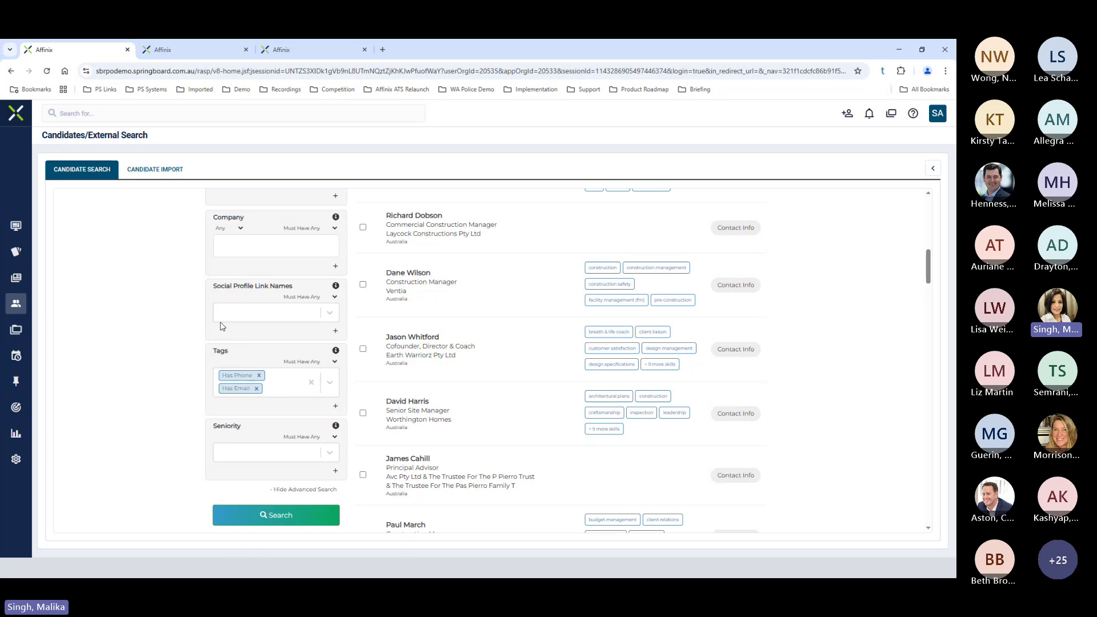
{"action": "left_click", "coordinate": [298, 515]}
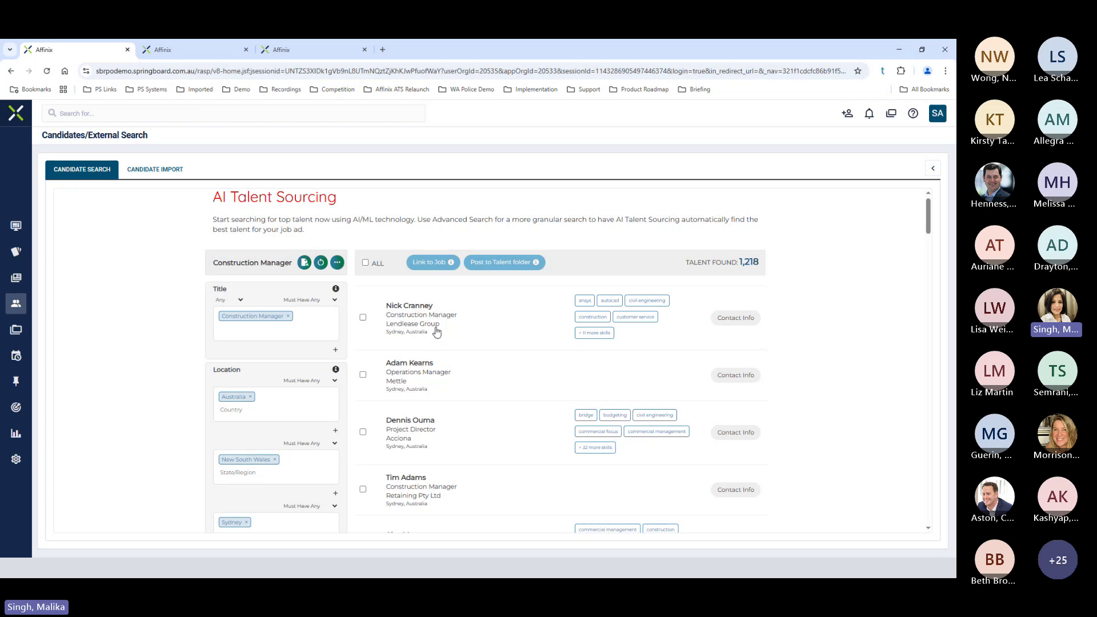
- Review the first listed candidate's profile, skills and work experience, and return to the results
{"action": "left_click", "coordinate": [403, 323]}
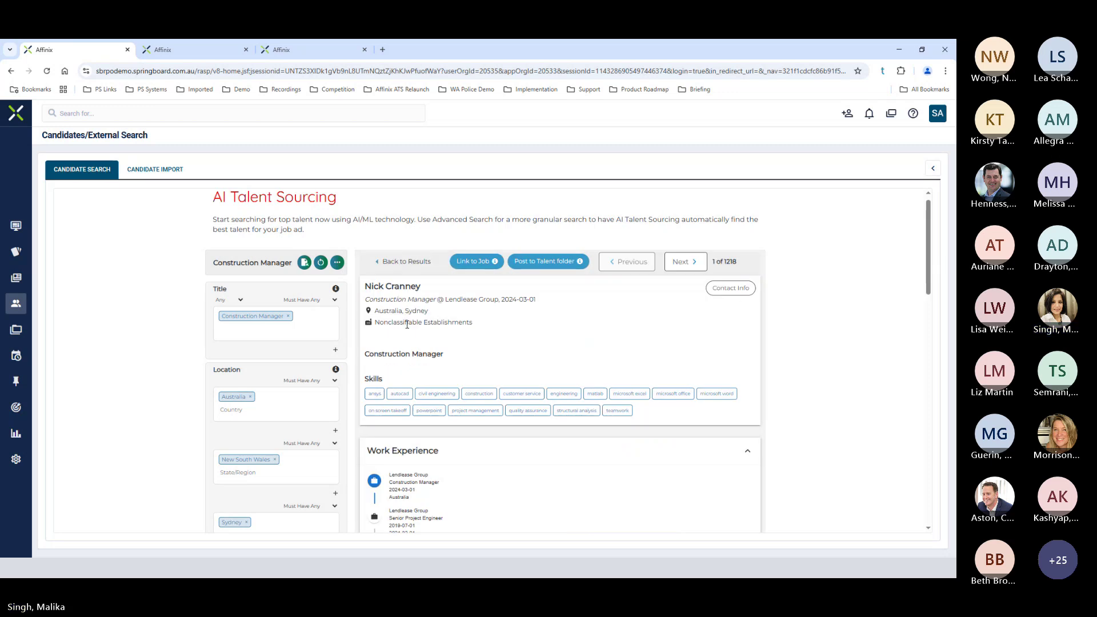
{"action": "mouse_move", "coordinate": [929, 279]}
{"action": "left_mouse_down"}
{"action": "mouse_move", "coordinate": [925, 326]}
{"action": "mouse_move", "coordinate": [922, 267]}
{"action": "left_mouse_up"}
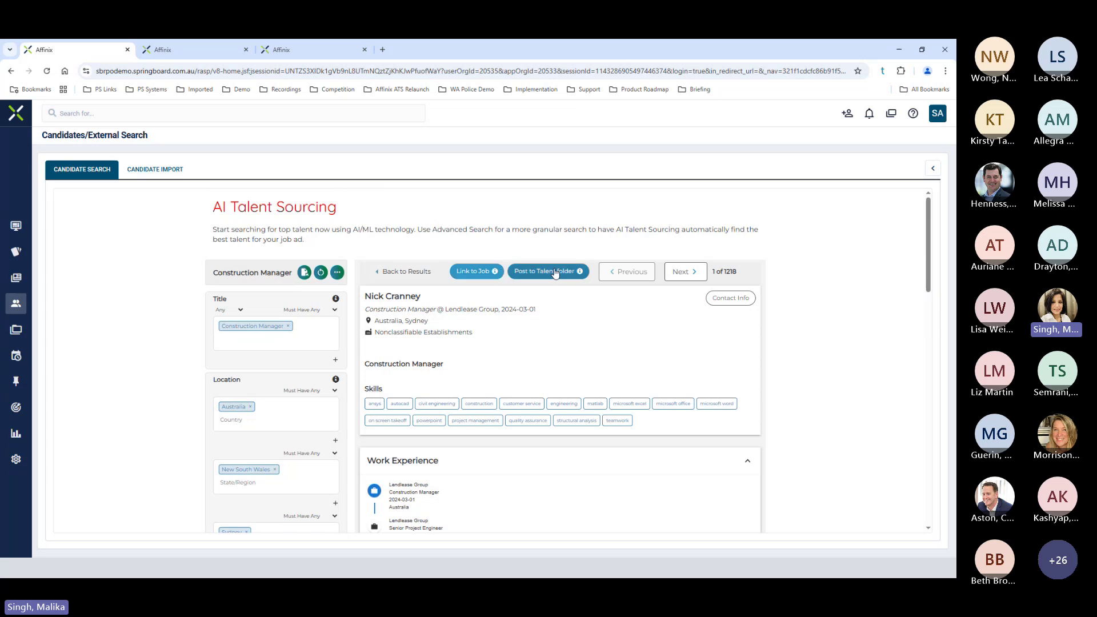
{"action": "left_click", "coordinate": [388, 272]}
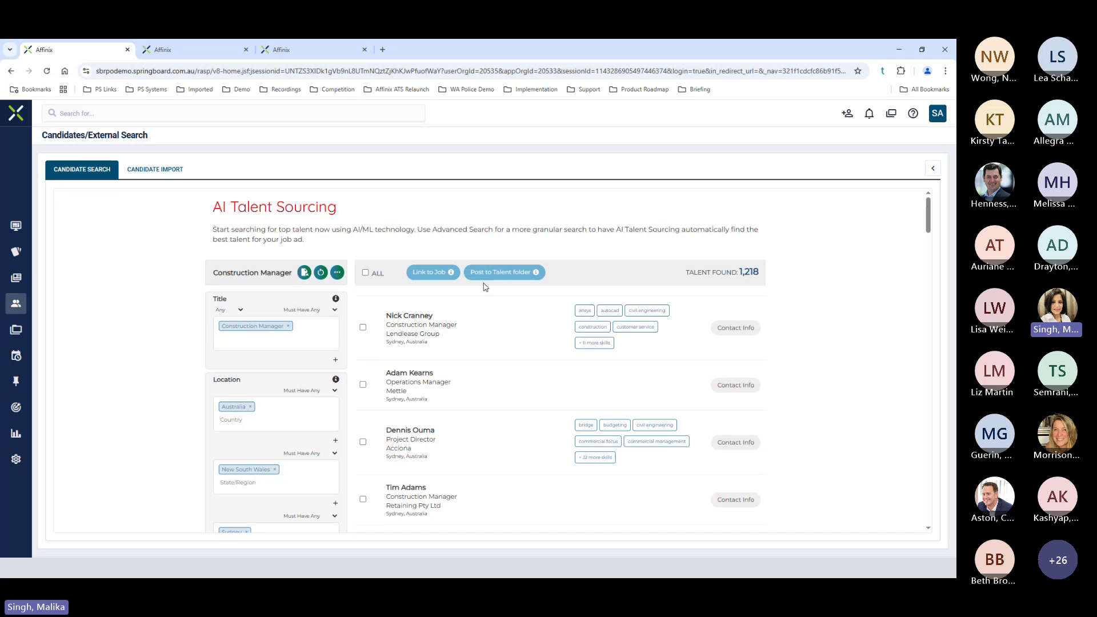
- Reset the current search criteria, load the saved search Java Dev and look through its filters
{"action": "left_click", "coordinate": [321, 275]}
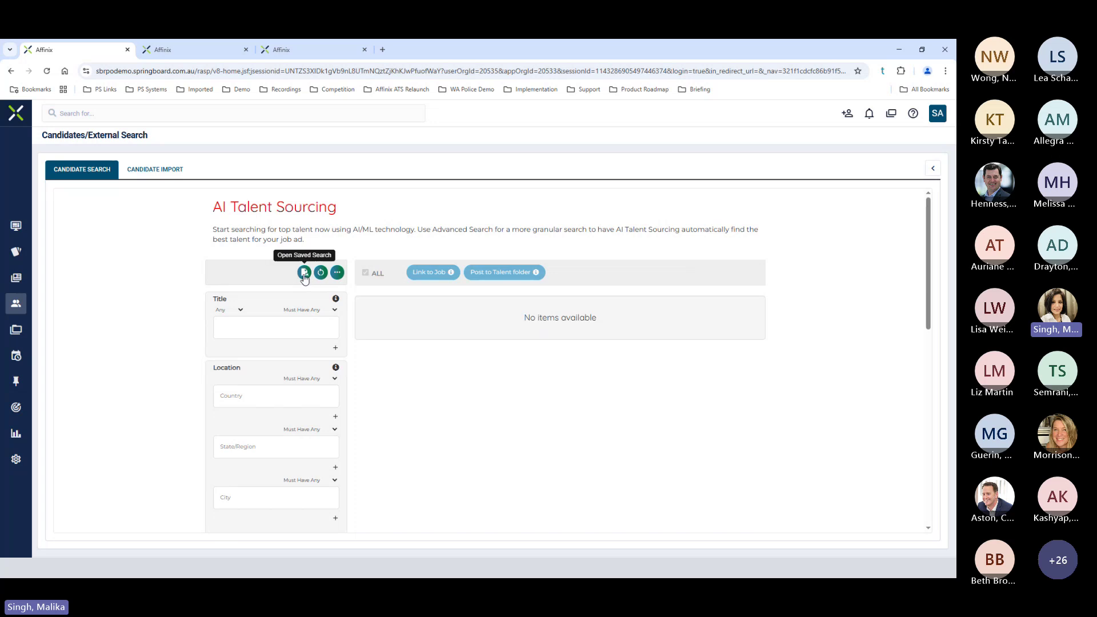
{"action": "left_click", "coordinate": [304, 273]}
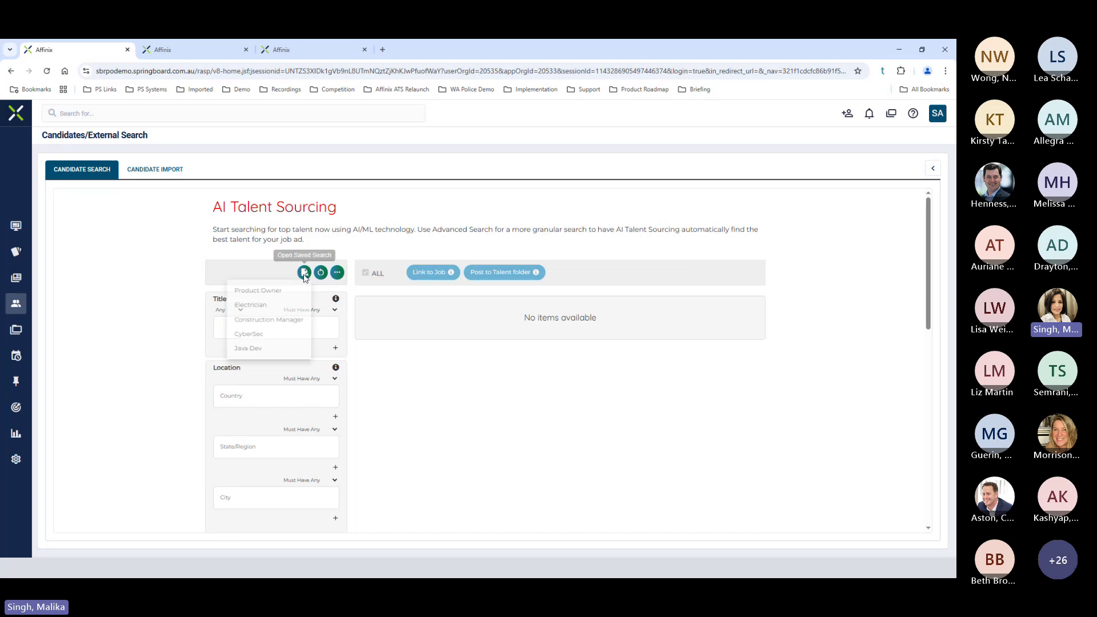
{"action": "left_click", "coordinate": [271, 355]}
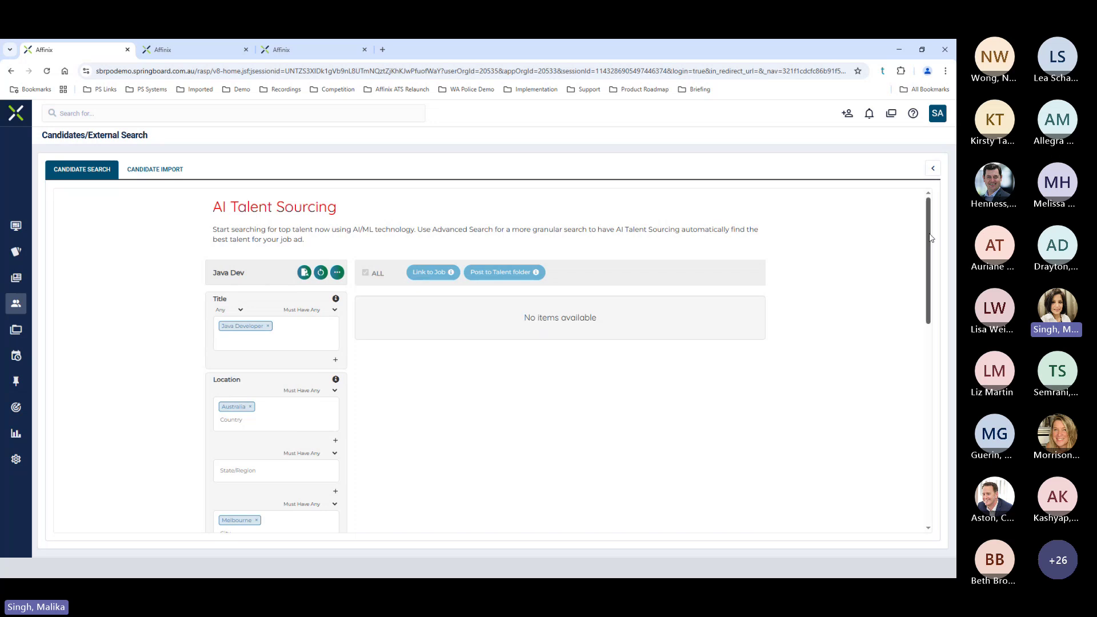
{"action": "left_click_drag", "start_coordinate": [928, 237], "coordinate": [928, 249]}
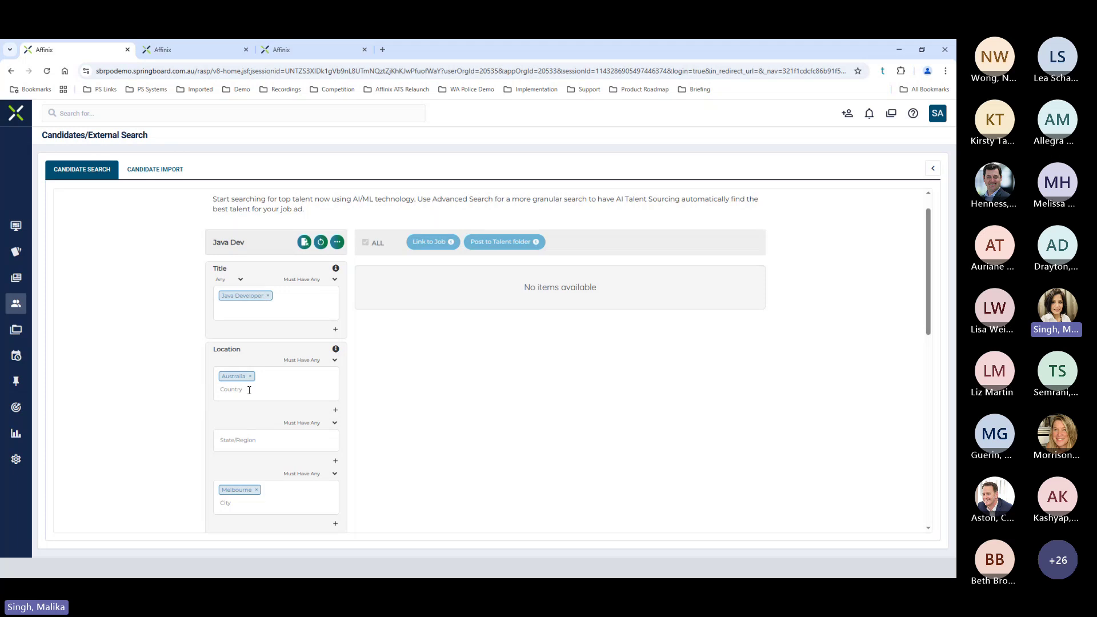
{"action": "left_click_drag", "start_coordinate": [928, 294], "coordinate": [920, 398]}
{"action": "scroll", "coordinate": [919, 398], "scroll_direction": "down", "scroll_amount": 4}
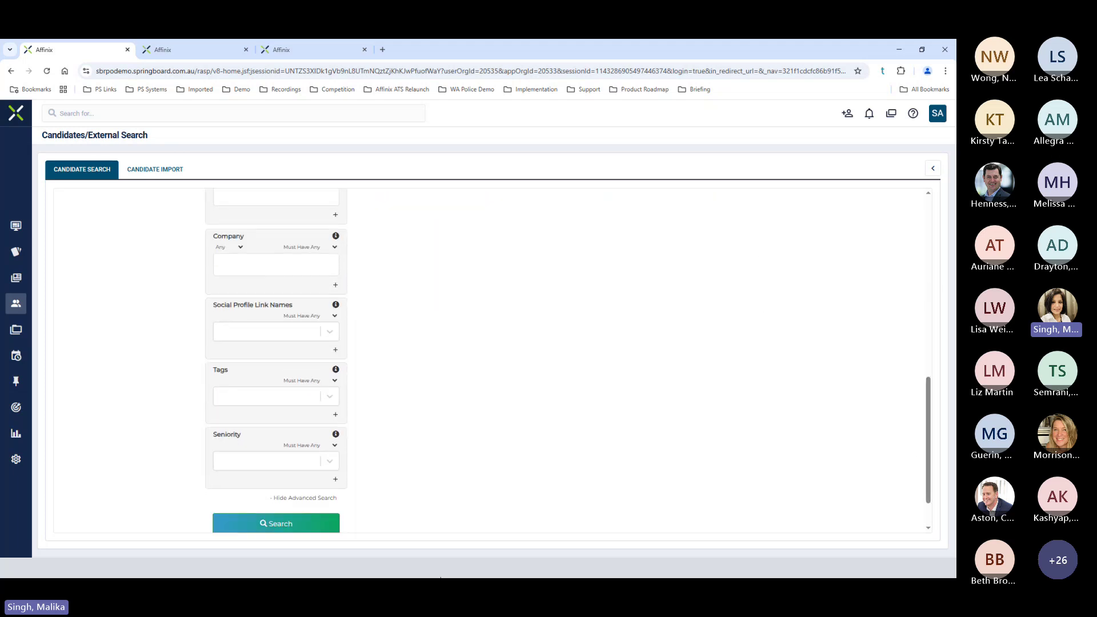
- Run the Java Dev candidate search, then add the tag Has Phone to the criteria and rerun it
{"action": "left_click", "coordinate": [285, 529]}
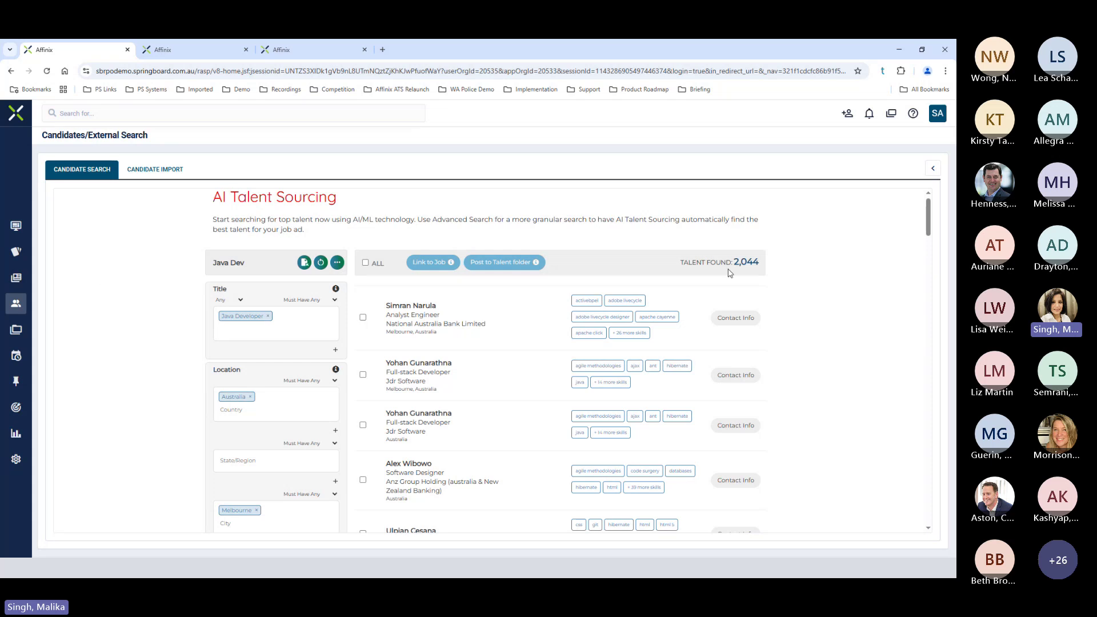
{"action": "scroll", "coordinate": [163, 369], "scroll_direction": "down", "scroll_amount": 7}
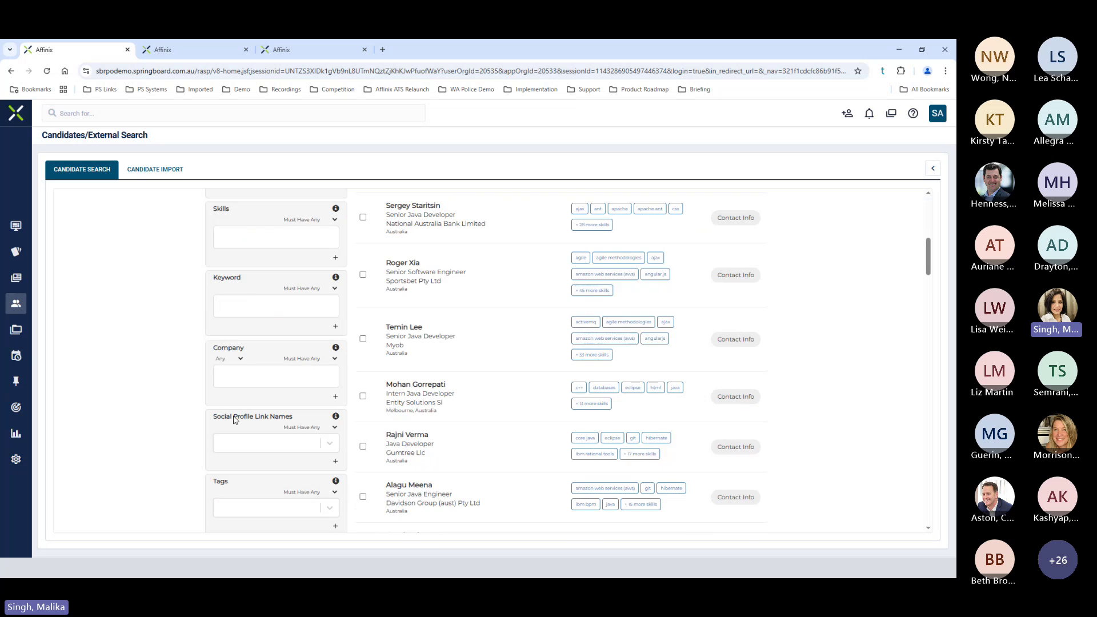
{"action": "left_click", "coordinate": [329, 508]}
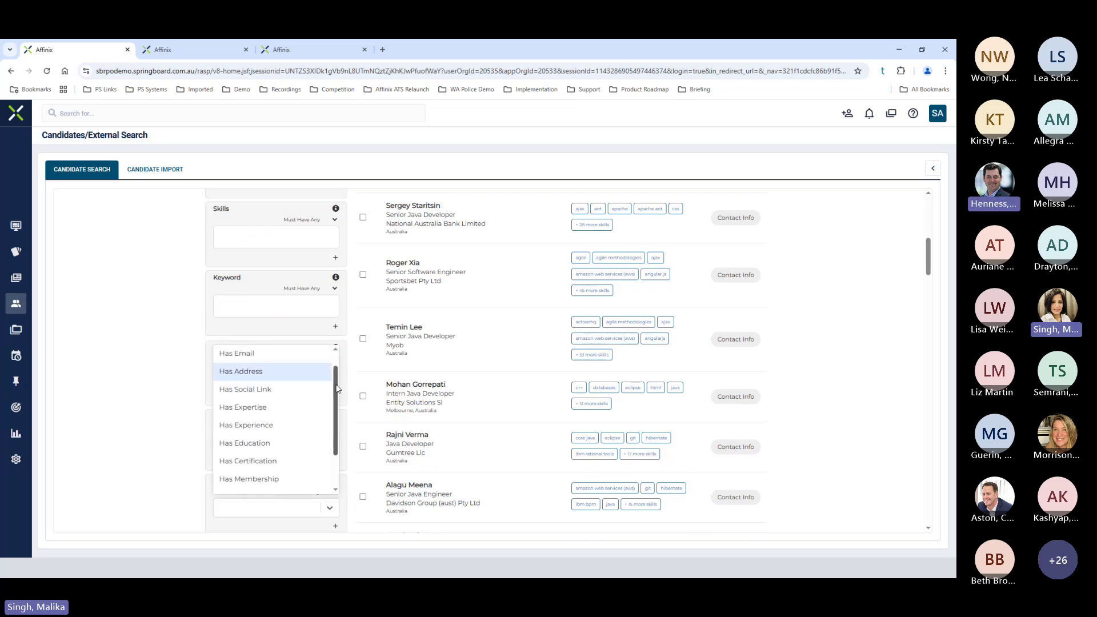
{"action": "scroll", "coordinate": [321, 358], "scroll_direction": "up", "scroll_amount": 1}
{"action": "left_click", "coordinate": [279, 357]}
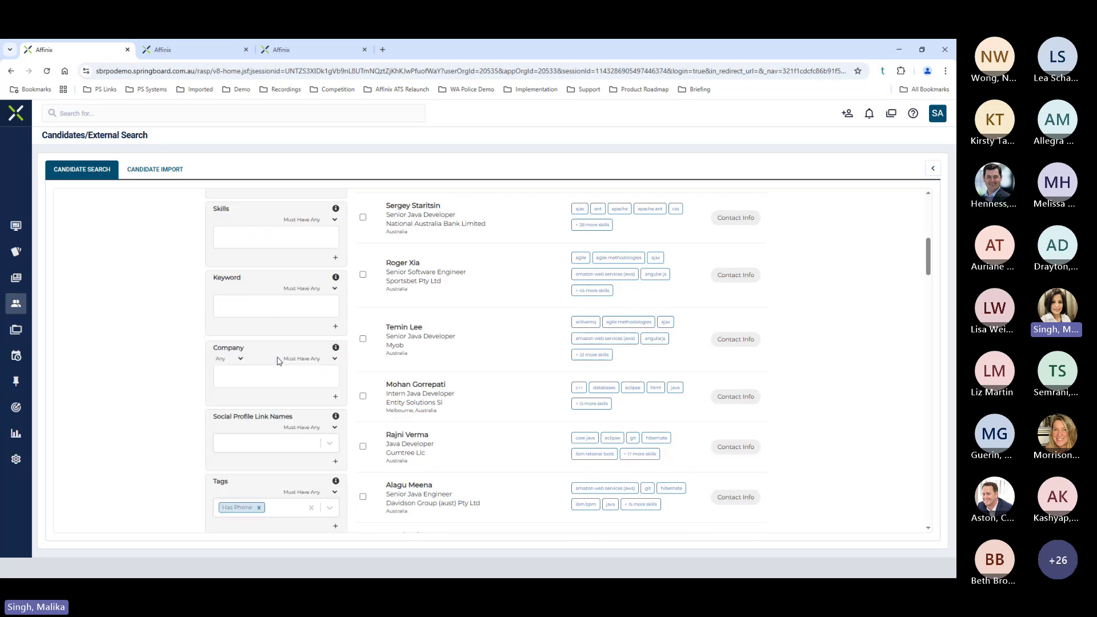
{"action": "left_click", "coordinate": [329, 508]}
{"action": "scroll", "coordinate": [137, 342], "scroll_direction": "down", "scroll_amount": 10}
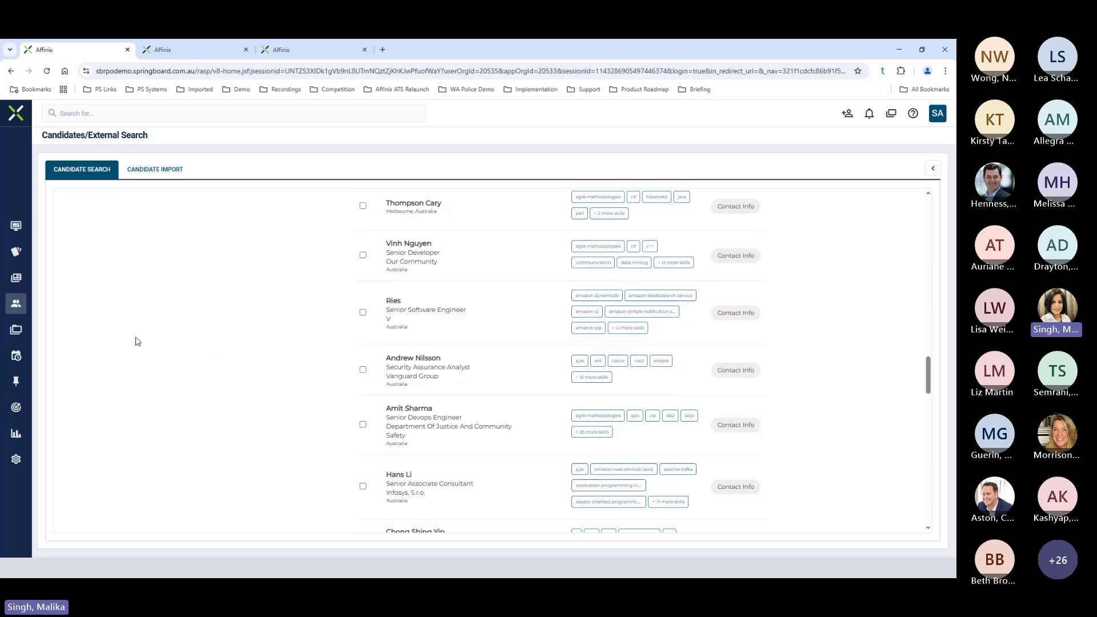
{"action": "left_click", "coordinate": [260, 286]}
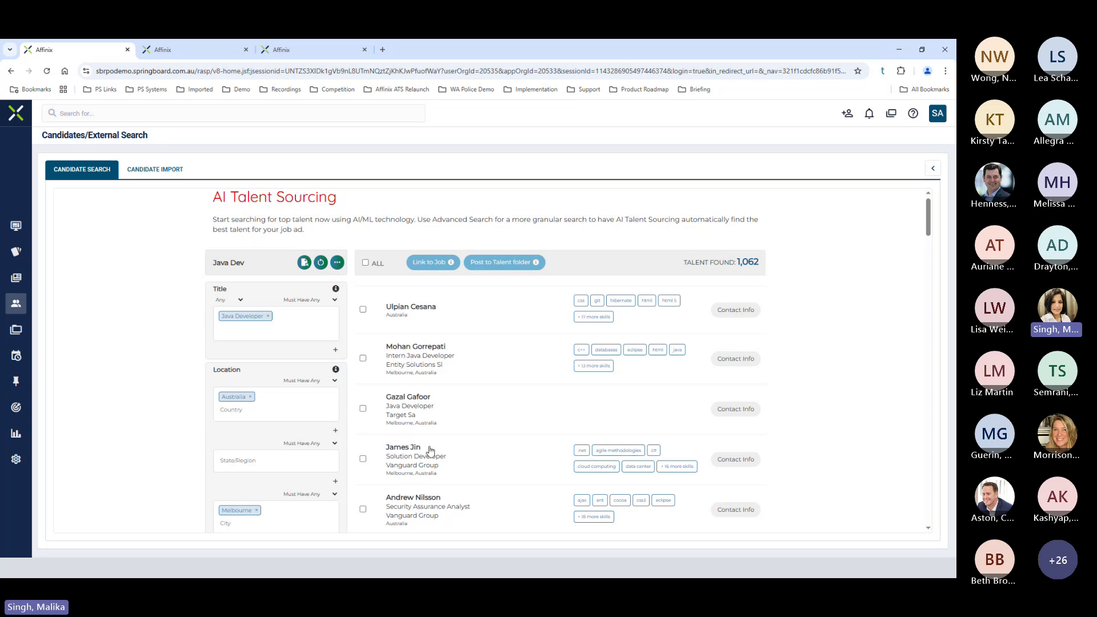
- Review the profiles of the third and fifth listed candidates, including skills and work experience, and return to the results
{"action": "left_click", "coordinate": [413, 399]}
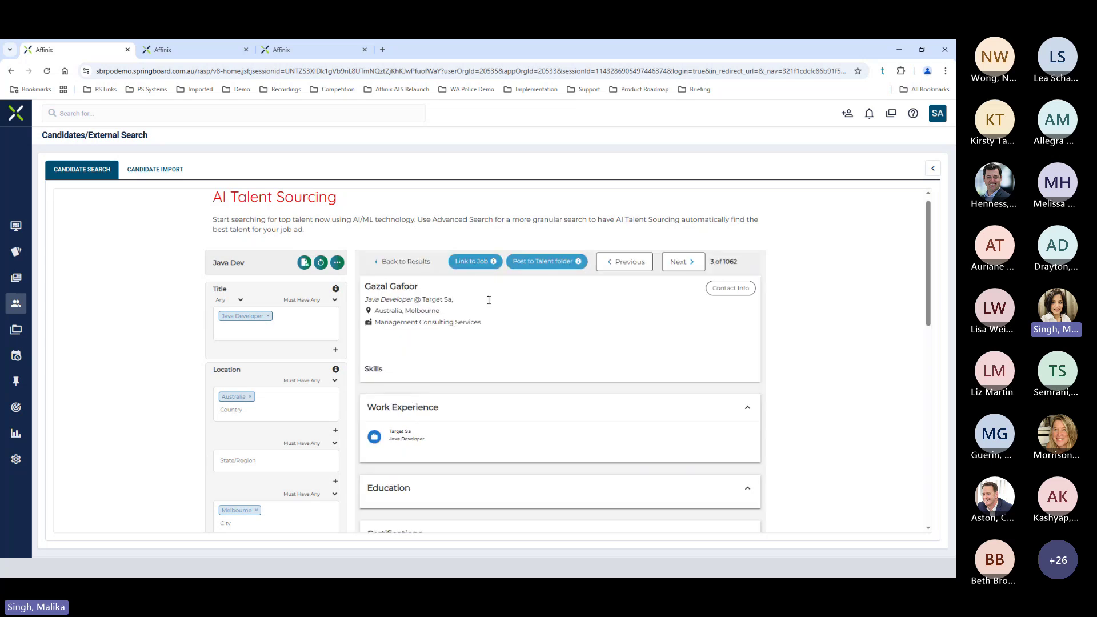
{"action": "left_click_drag", "start_coordinate": [929, 260], "coordinate": [535, 227]}
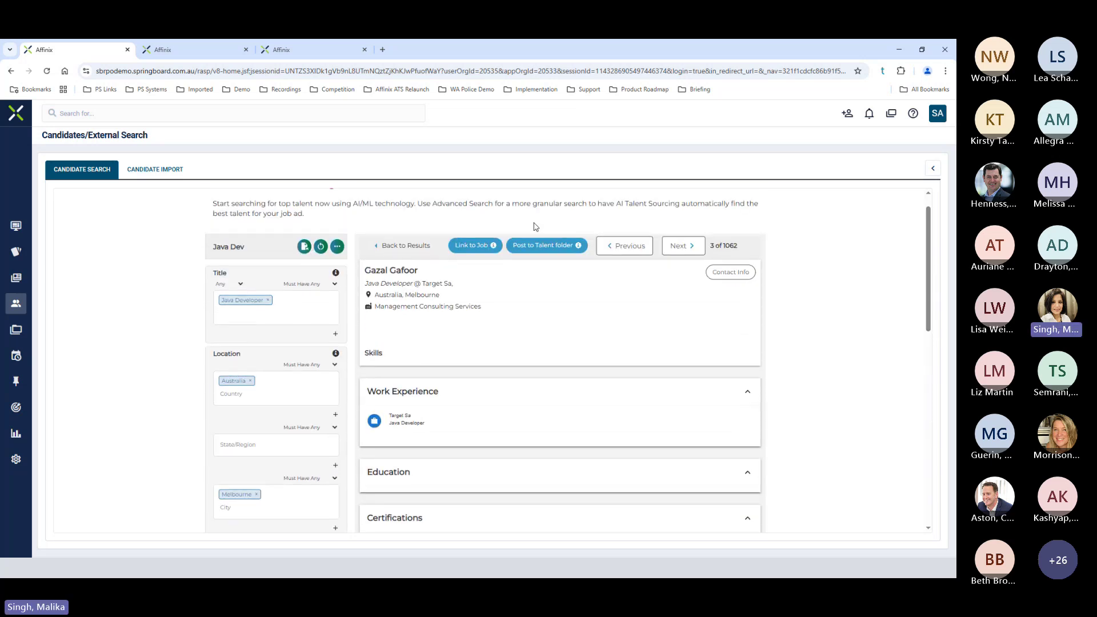
{"action": "left_click", "coordinate": [407, 246]}
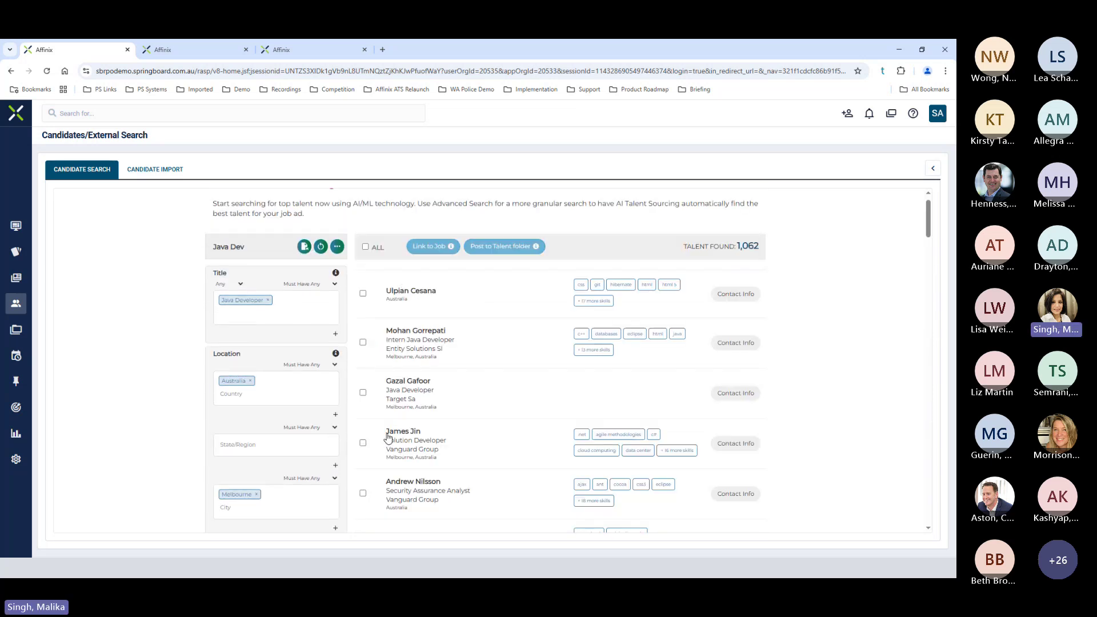
{"action": "left_click", "coordinate": [416, 485]}
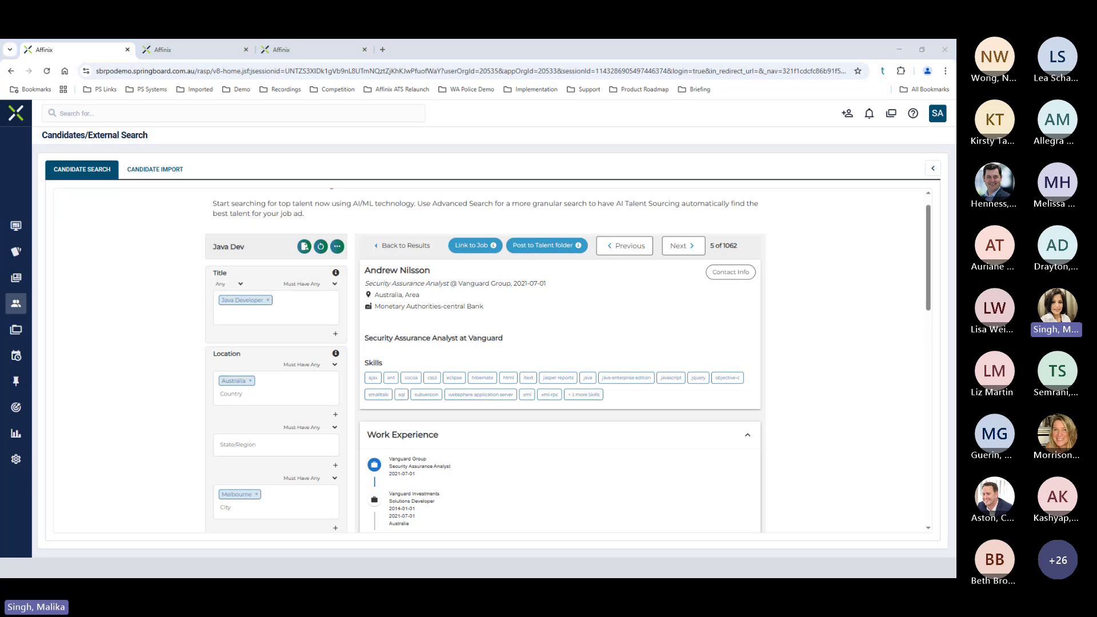
{"action": "left_click", "coordinate": [401, 250]}
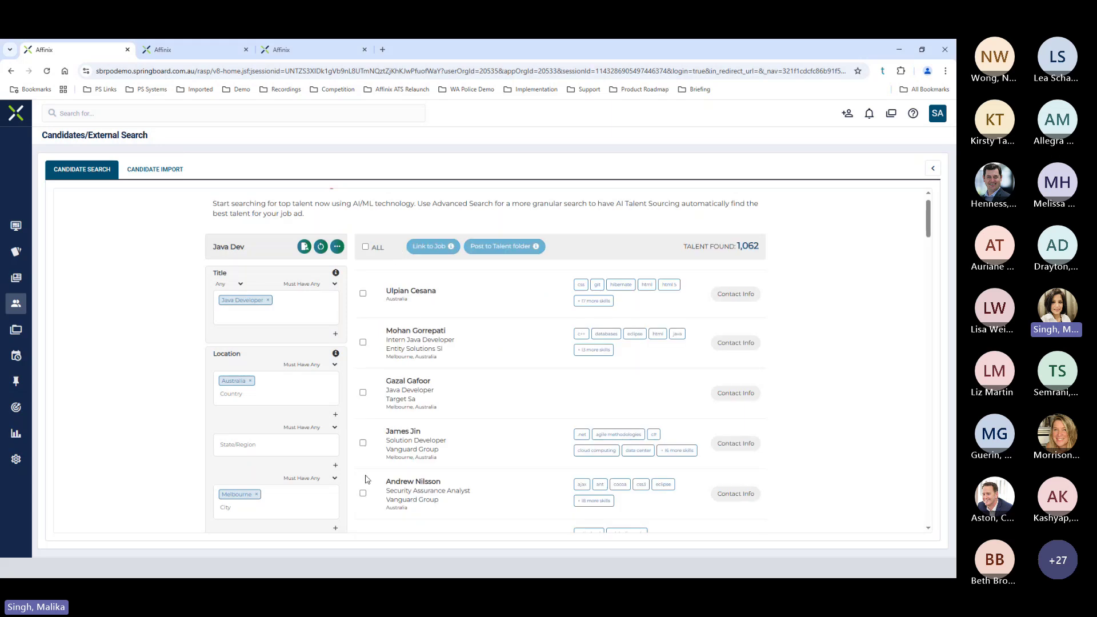
- Select the fifth listed candidate, a Security Assurance Analyst at Vanguard Group, and post the candidate to the Java developer talent folder
{"action": "left_click", "coordinate": [363, 495]}
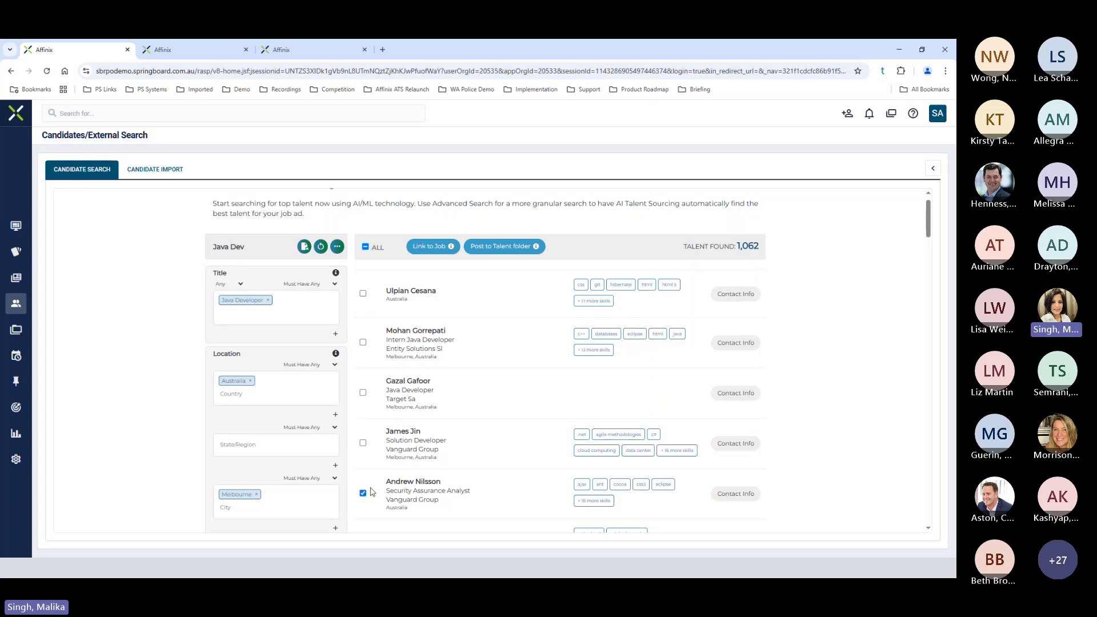
{"action": "left_click", "coordinate": [535, 247]}
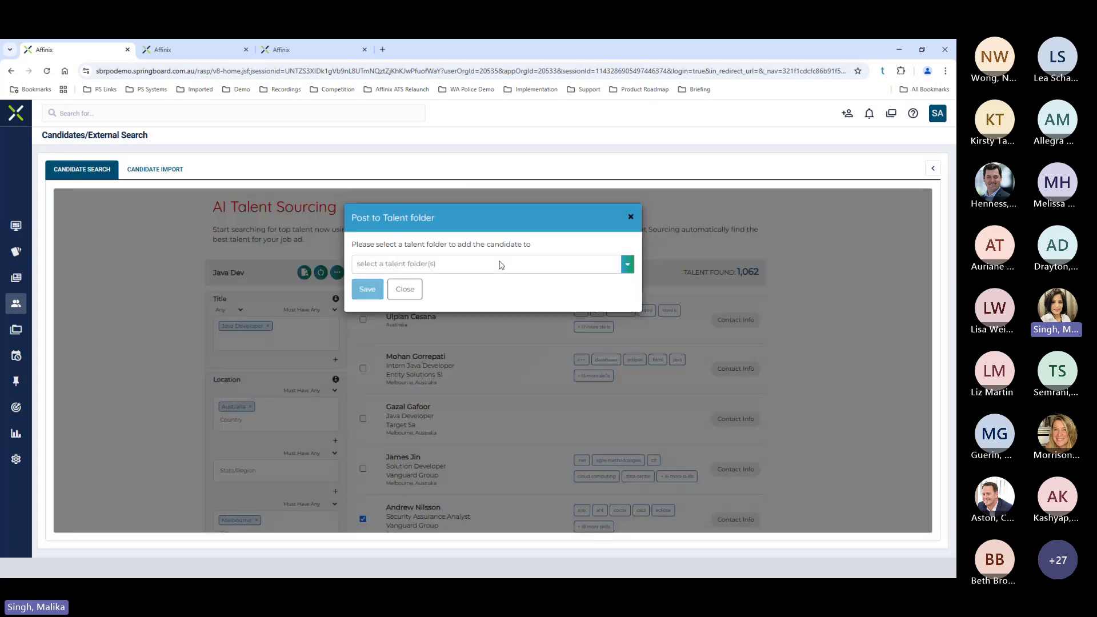
{"action": "left_click", "coordinate": [623, 269]}
{"action": "left_click", "coordinate": [414, 289]}
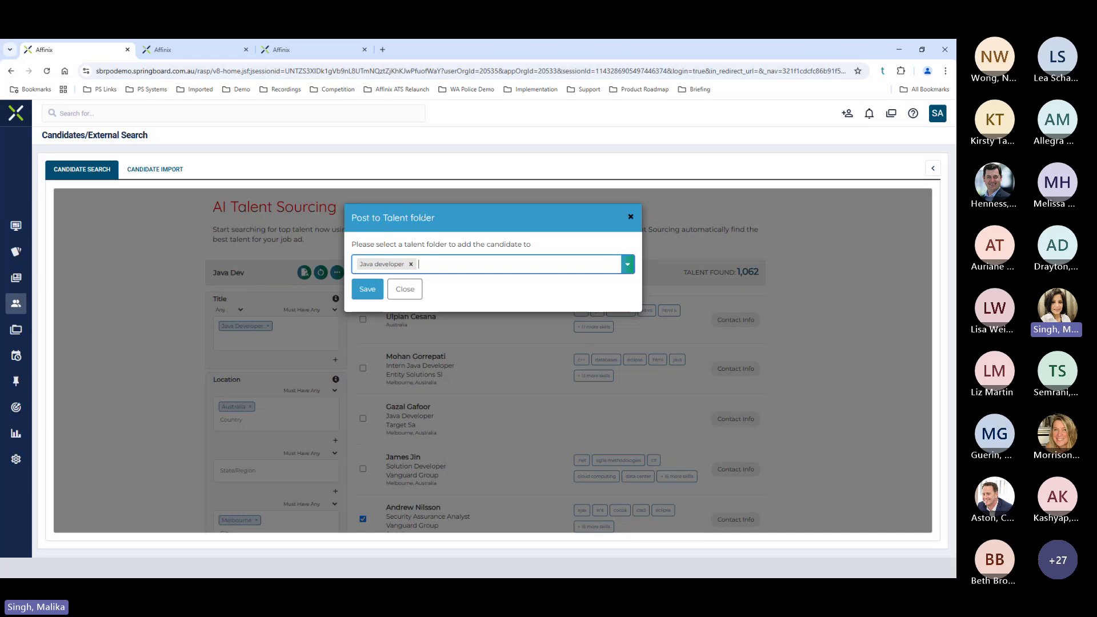
{"action": "left_click", "coordinate": [627, 264]}
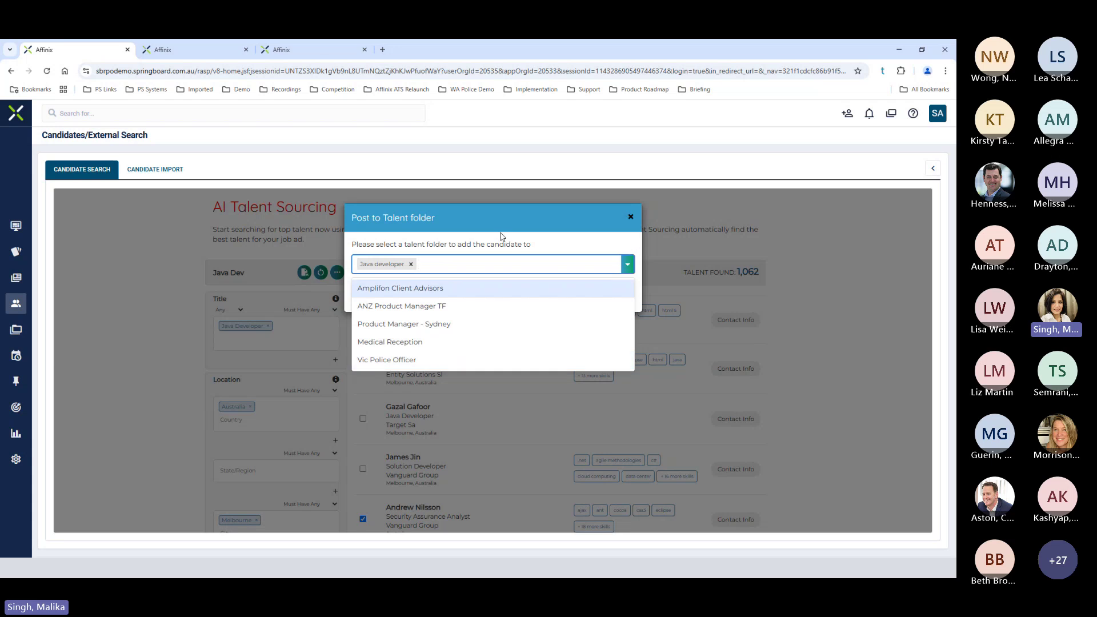
{"action": "left_click", "coordinate": [522, 224]}
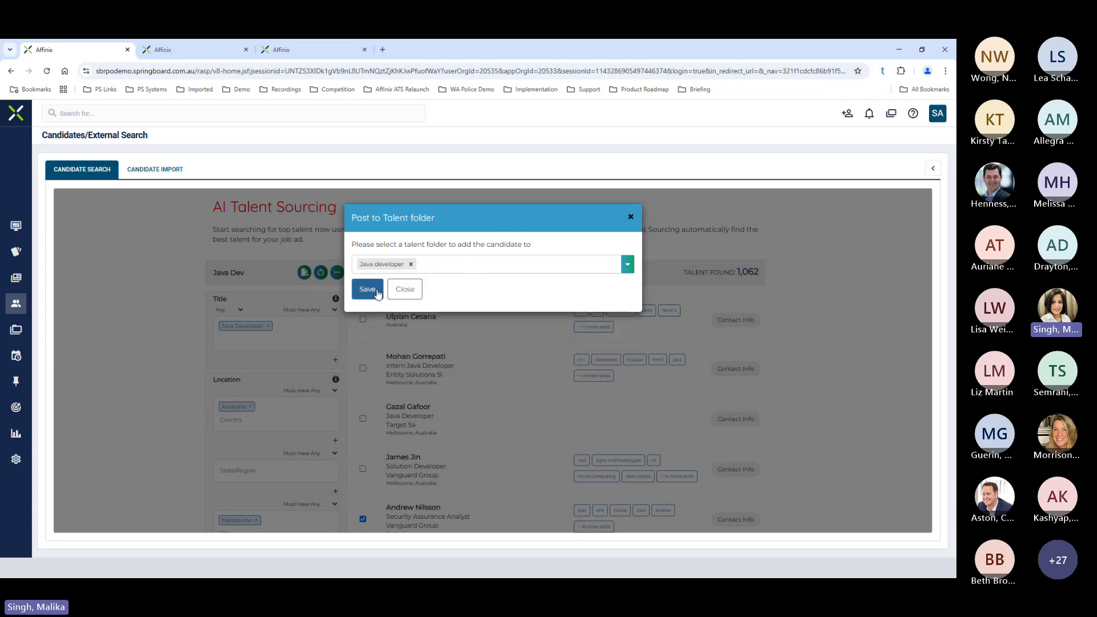
{"action": "left_click", "coordinate": [377, 291]}
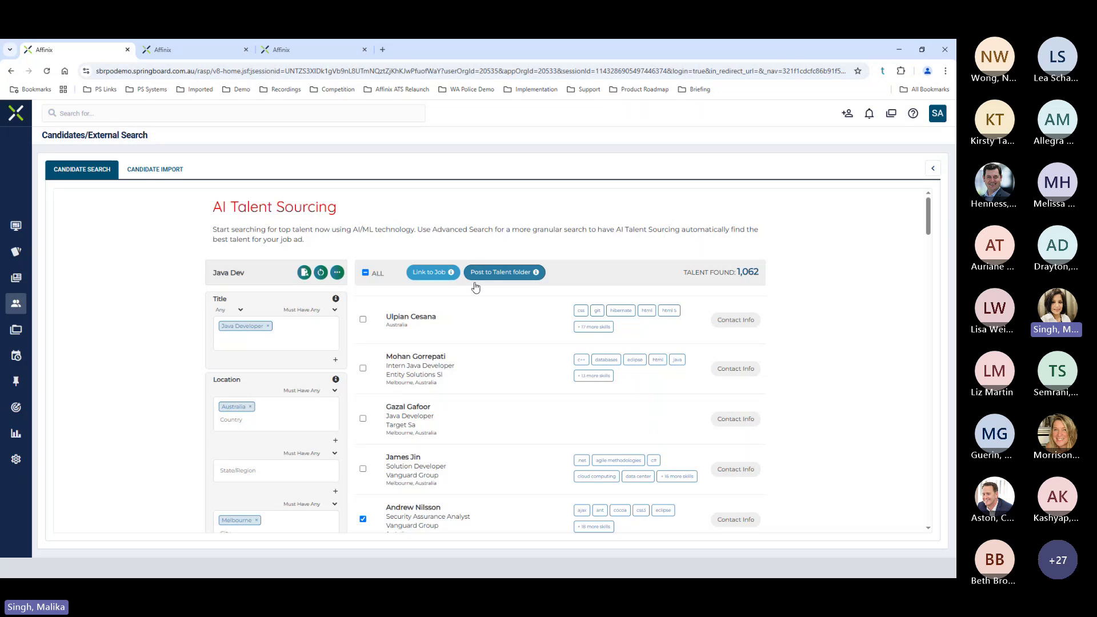
- Refresh the dashboard in the second browser tab and open the candidate list of the Java developer folder
{"action": "left_click", "coordinate": [188, 57]}
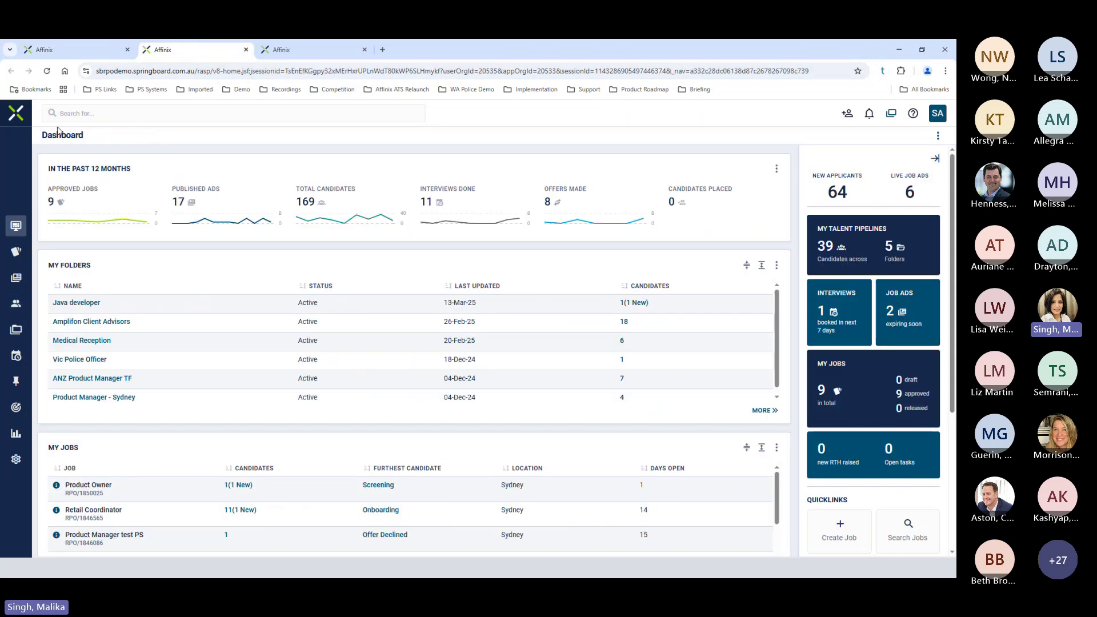
{"action": "left_click", "coordinate": [16, 228]}
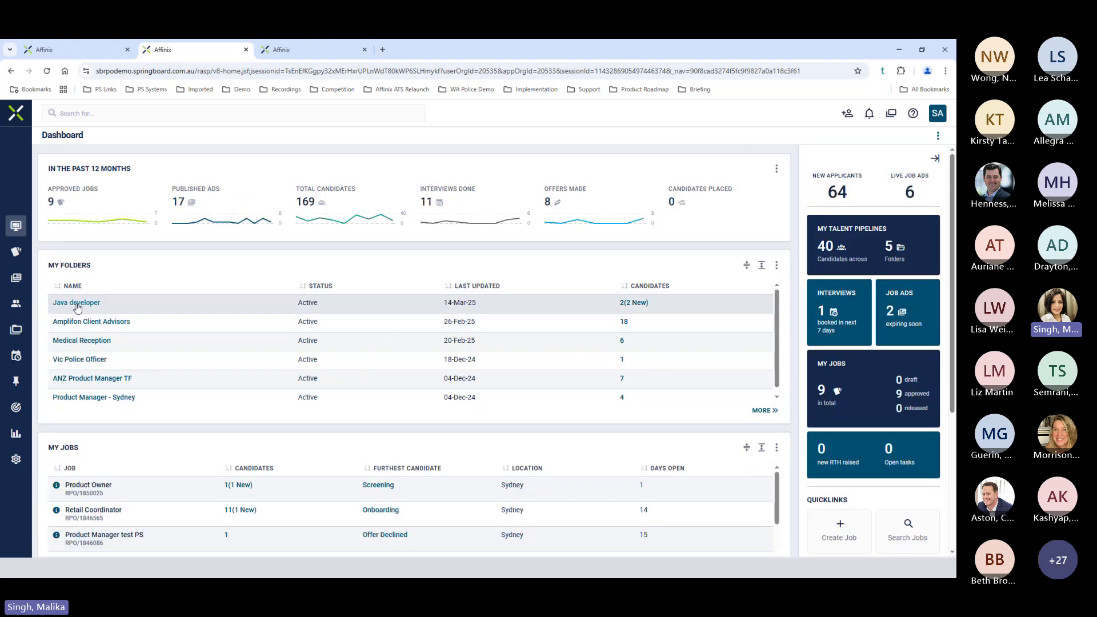
{"action": "left_click", "coordinate": [623, 307]}
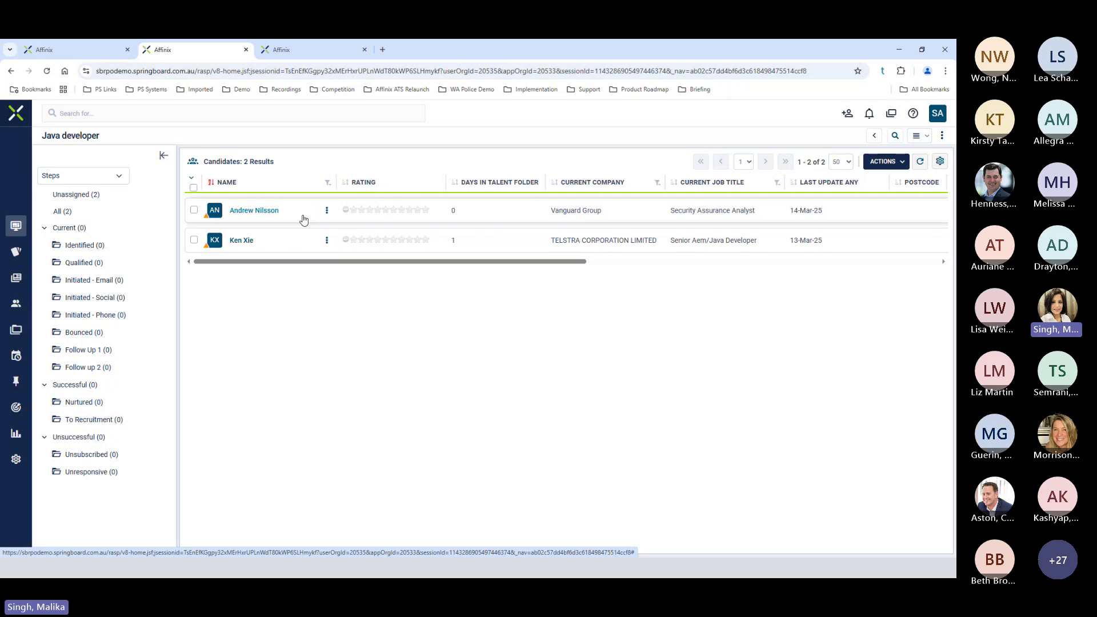
- Look through the folder's candidate actions, including Invite To Apply, Communicate / Contact and the email campaign list option for all candidates
{"action": "left_click", "coordinate": [900, 163]}
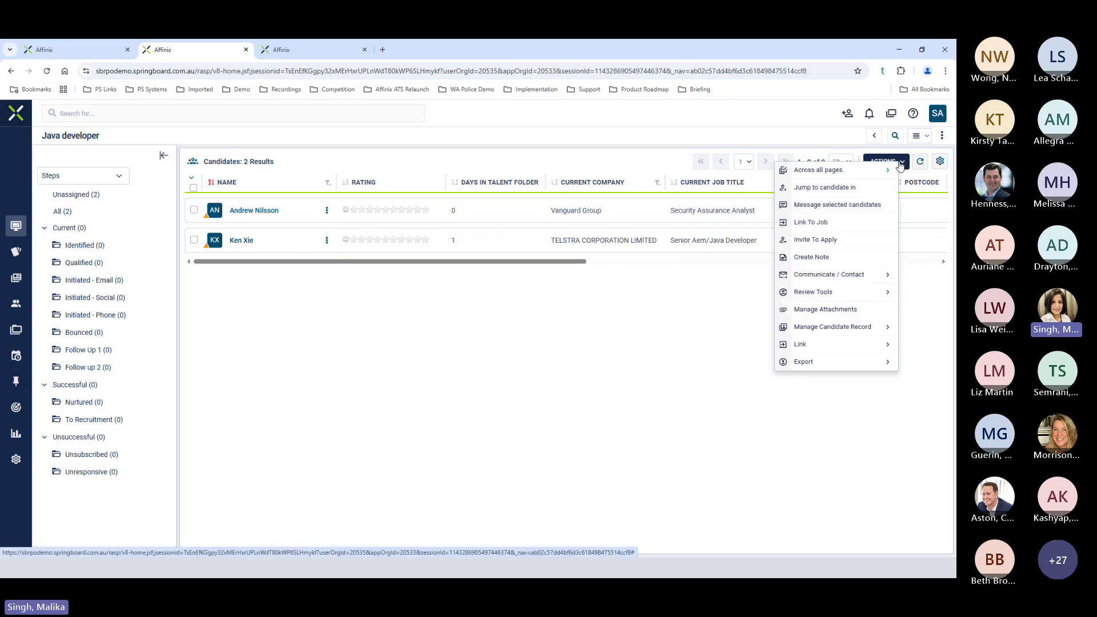
{"action": "left_click", "coordinate": [833, 244]}
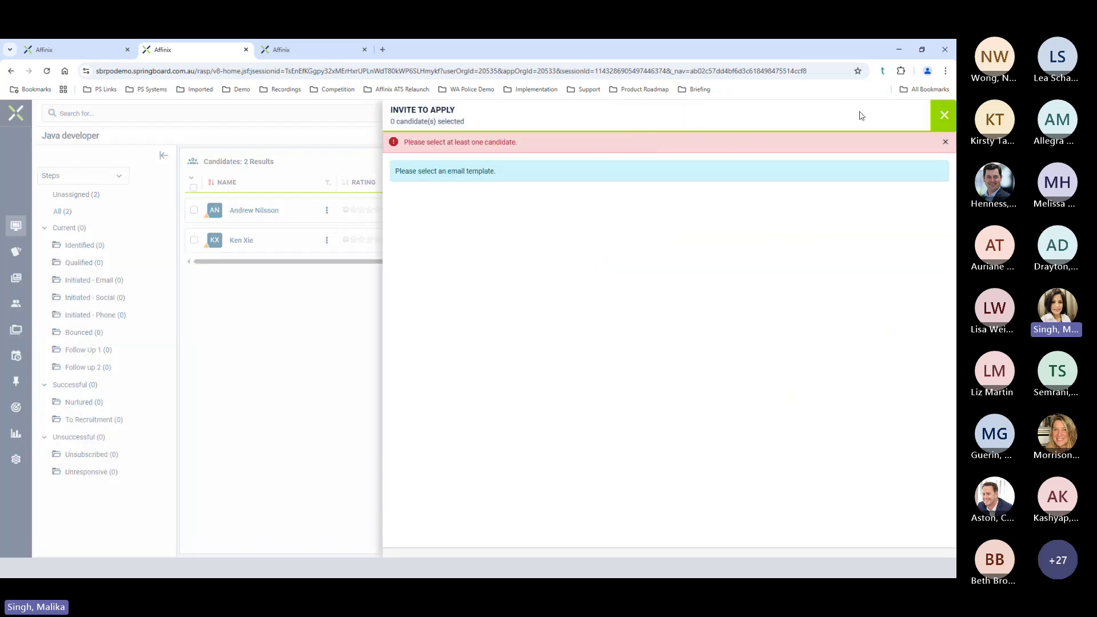
{"action": "left_click", "coordinate": [945, 115]}
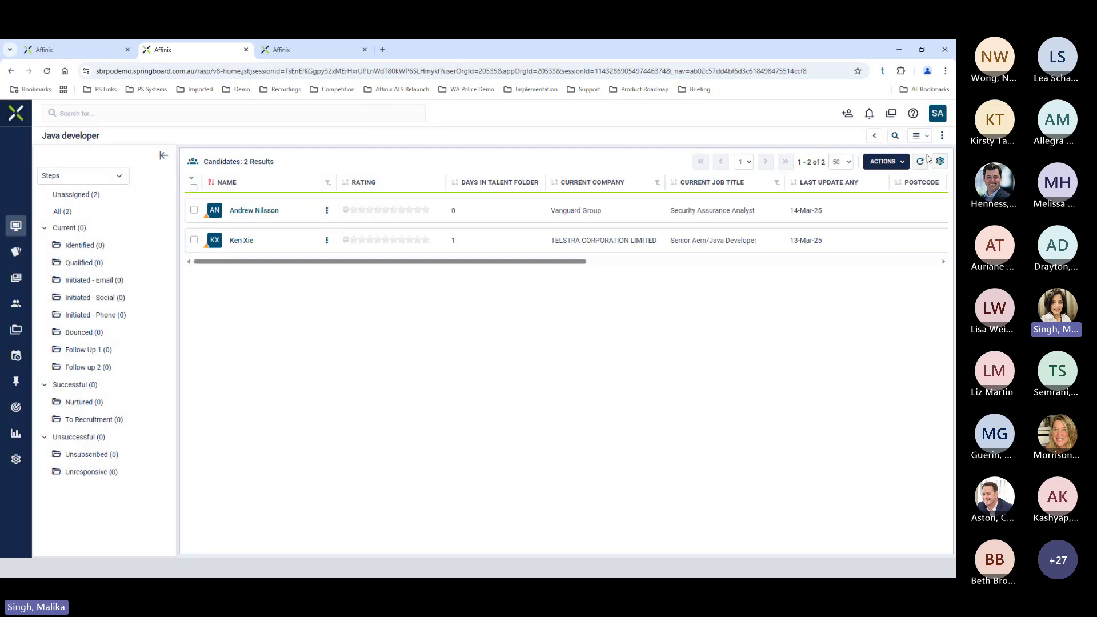
{"action": "left_click", "coordinate": [900, 166]}
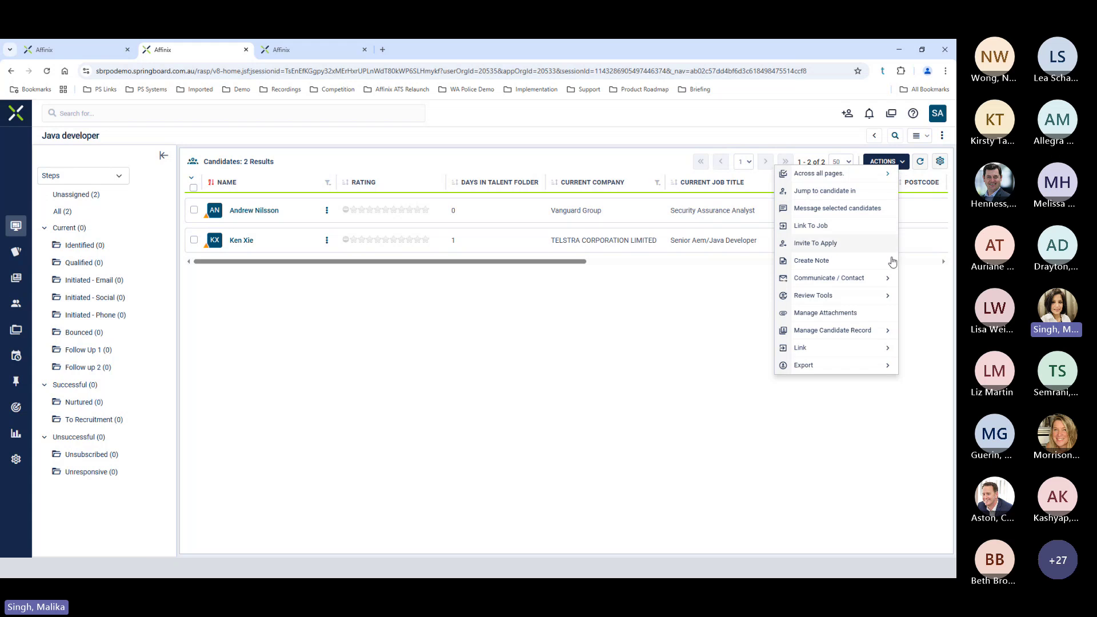
{"action": "mouse_move", "coordinate": [882, 280]}
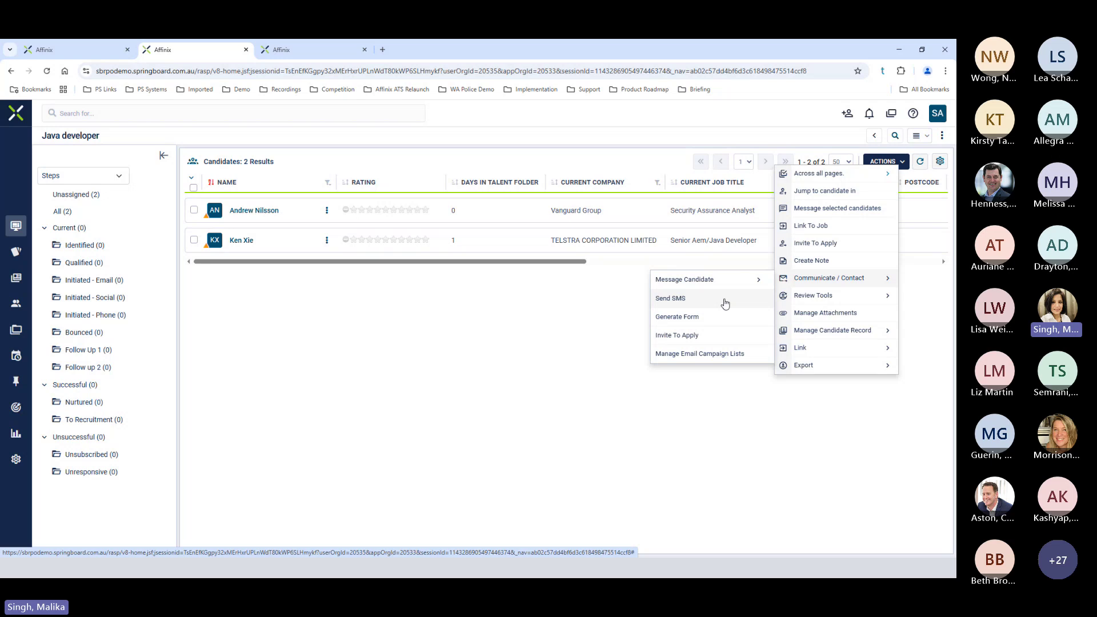
{"action": "mouse_move", "coordinate": [728, 287]}
{"action": "left_click", "coordinate": [549, 304]}
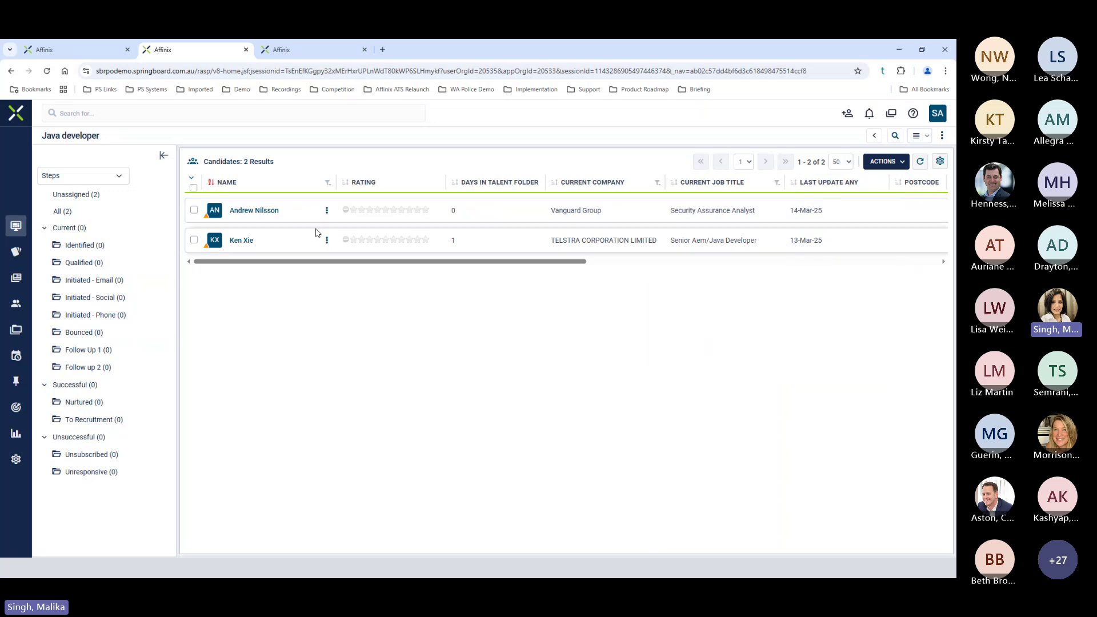
{"action": "left_click", "coordinate": [64, 213]}
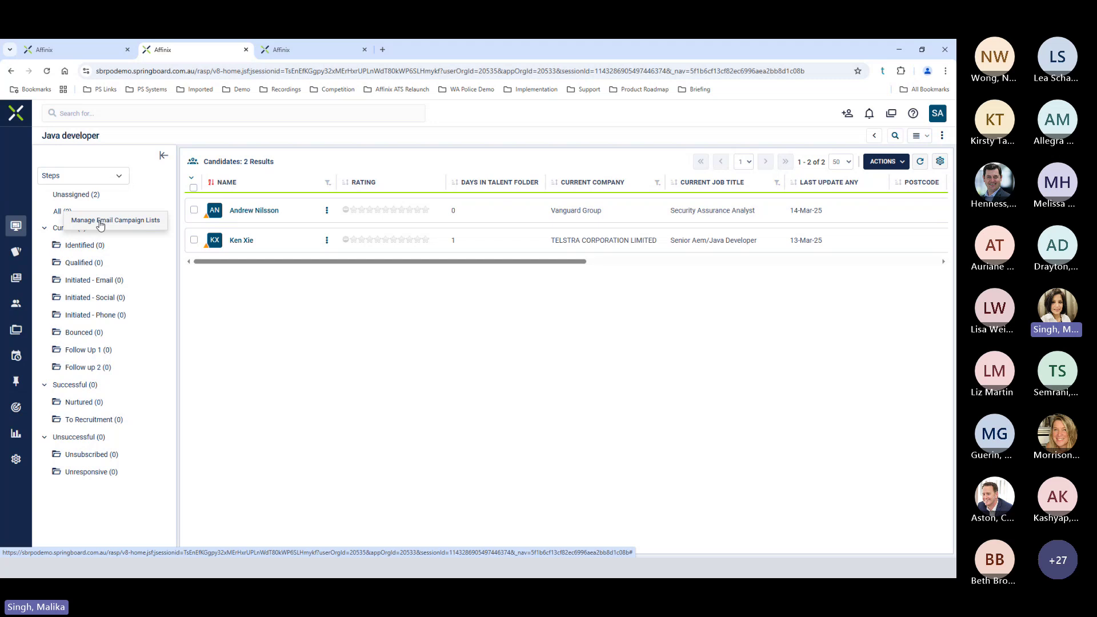
- Return to AI Talent Sourcing, reset the current search criteria and load the saved search Product Owner
{"action": "left_click", "coordinate": [86, 51]}
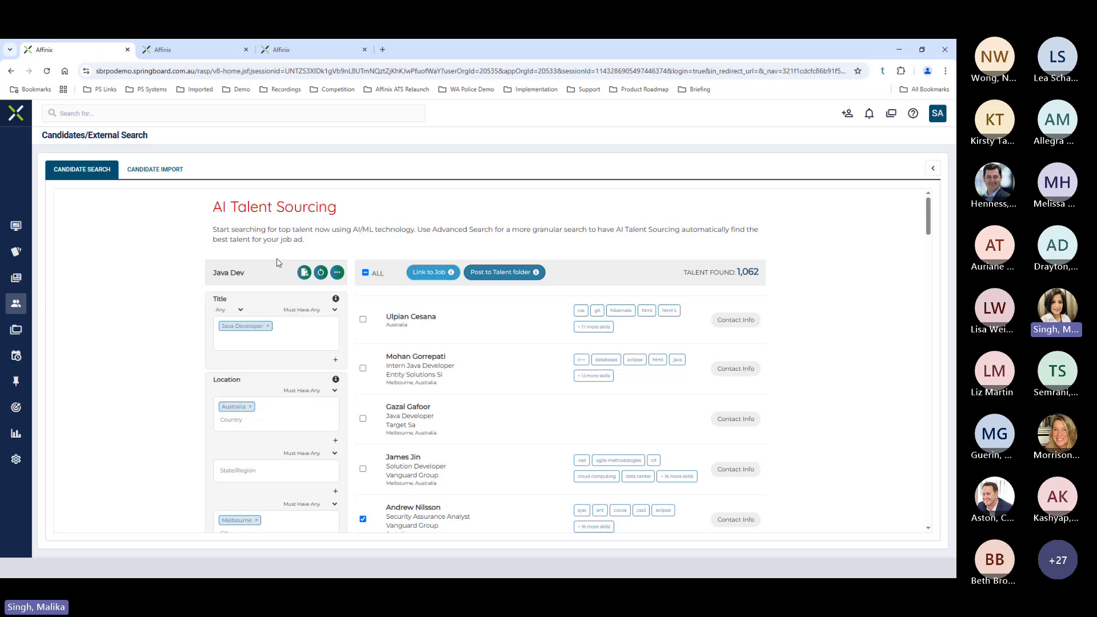
{"action": "left_click", "coordinate": [322, 273]}
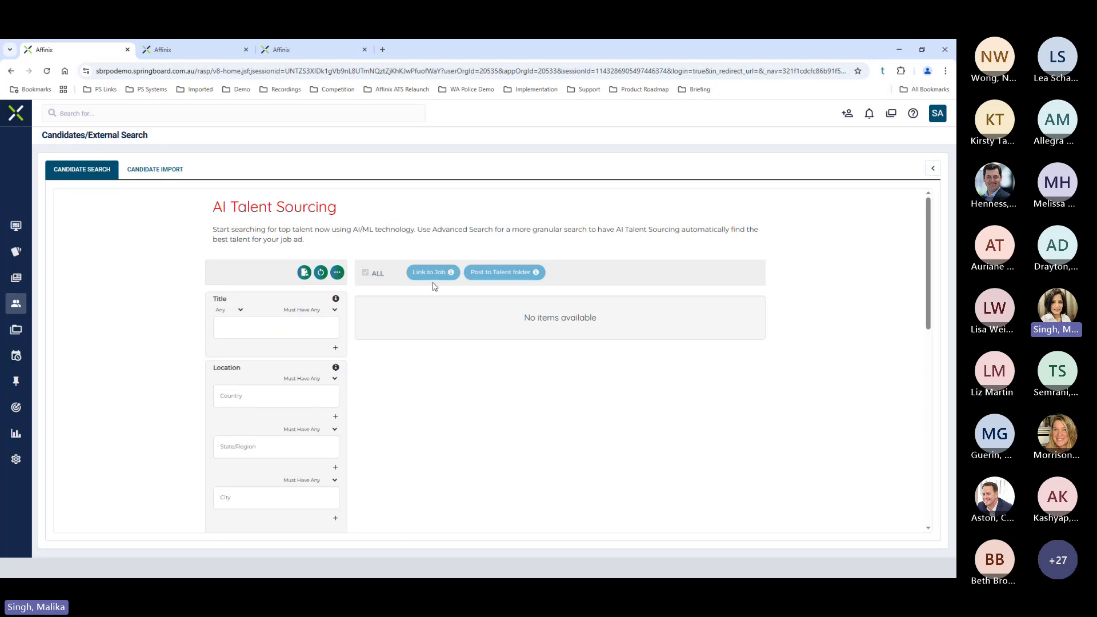
{"action": "left_click", "coordinate": [304, 272]}
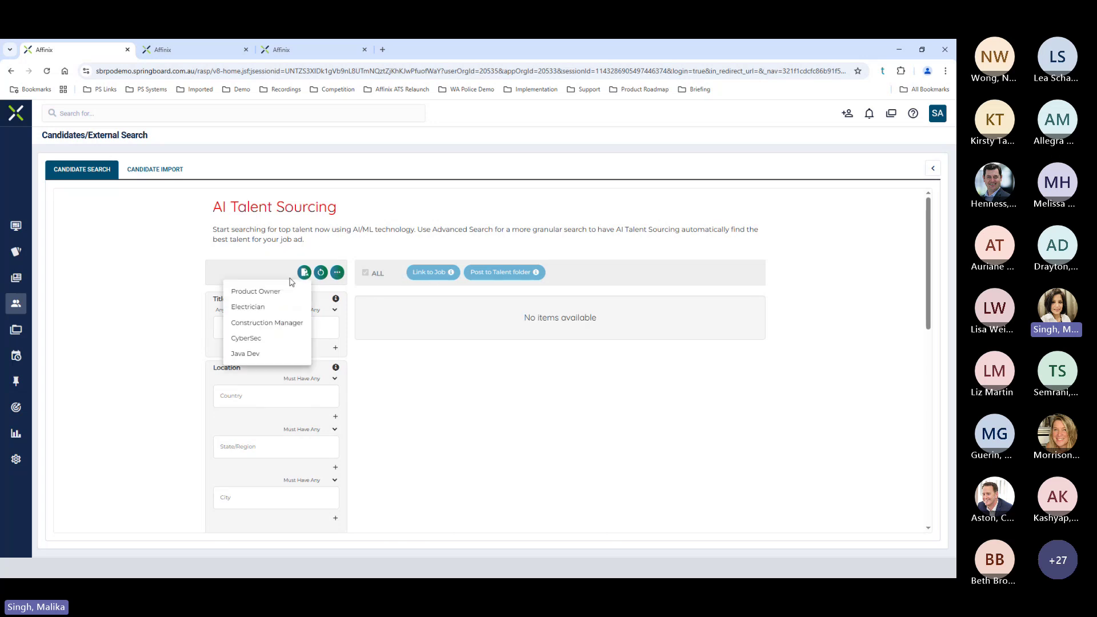
{"action": "left_click", "coordinate": [265, 293]}
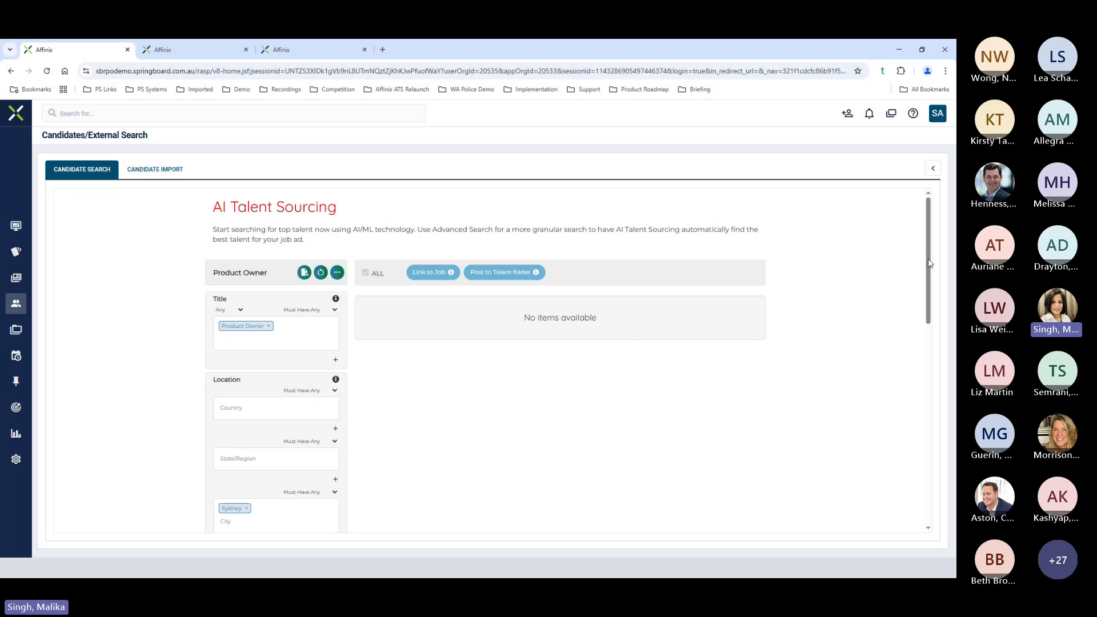
- Remove the skills SaaS, ATS and Talent Acquisition from the criteria and run the Product Owner search
{"action": "left_click_drag", "start_coordinate": [927, 280], "coordinate": [927, 407]}
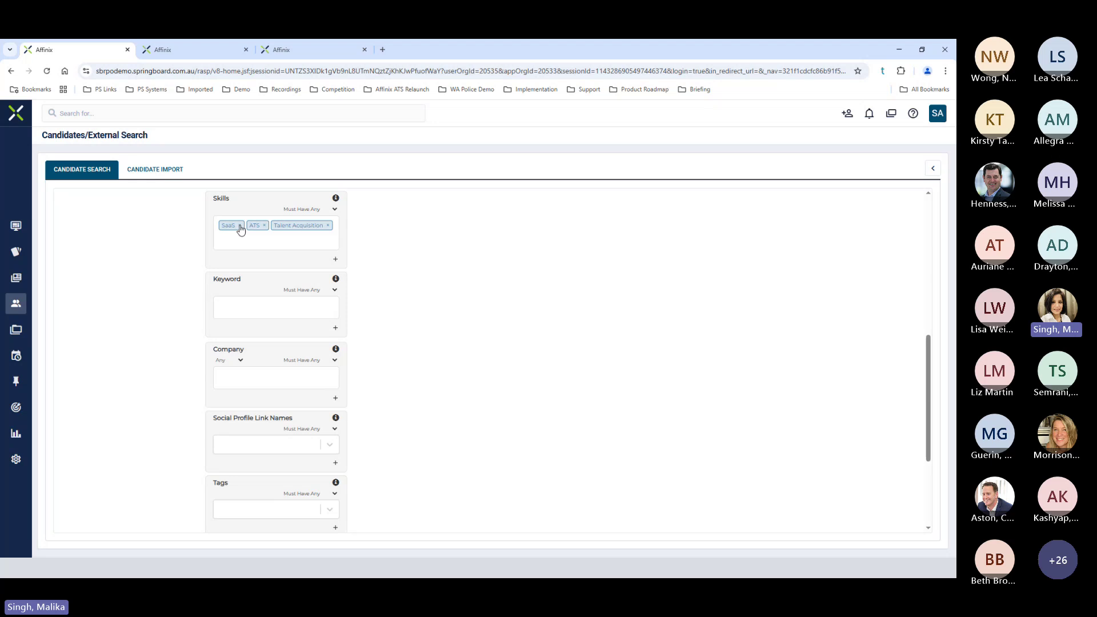
{"action": "left_click", "coordinate": [239, 225]}
{"action": "left_click", "coordinate": [237, 225]}
{"action": "left_click", "coordinate": [274, 225]}
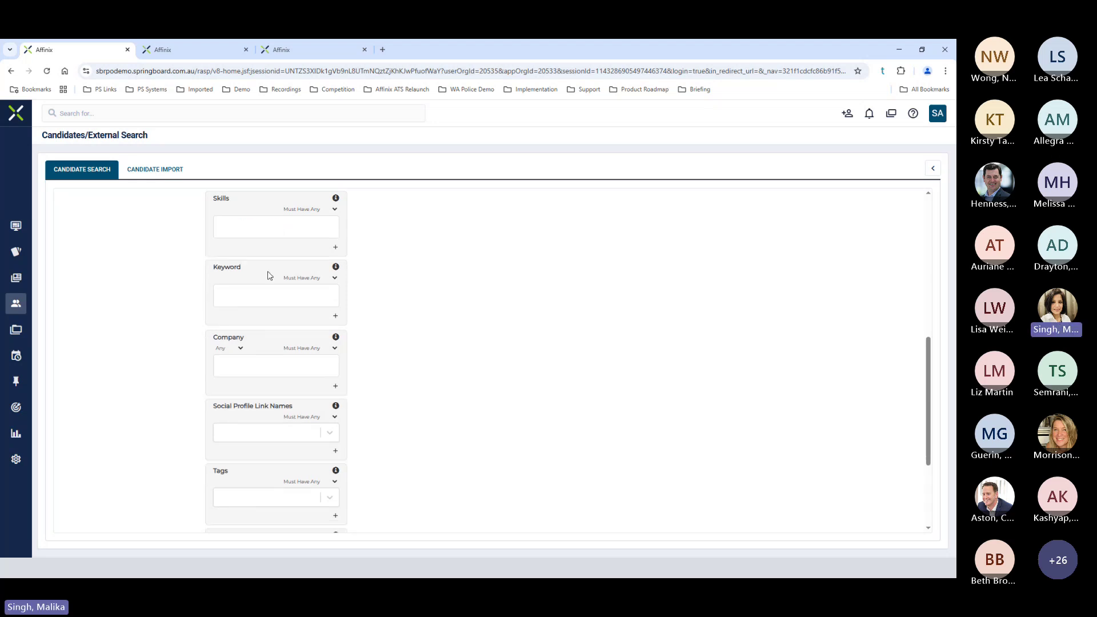
{"action": "scroll", "coordinate": [244, 290], "scroll_direction": "down", "scroll_amount": 3}
{"action": "left_click", "coordinate": [282, 473]}
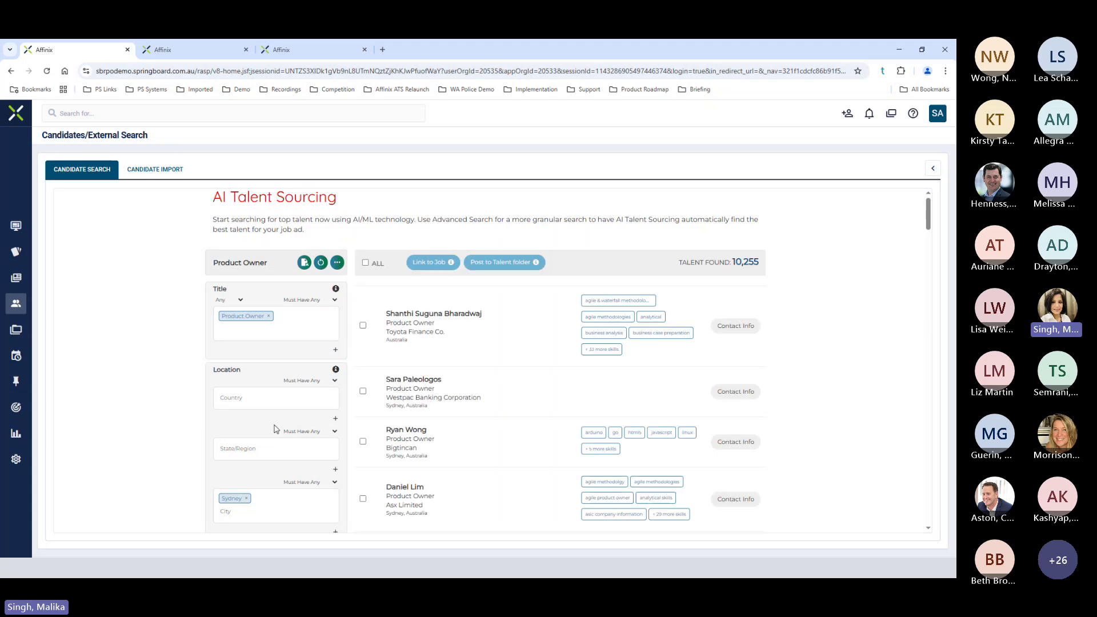
{"action": "scroll", "coordinate": [276, 428], "scroll_direction": "down", "scroll_amount": 5}
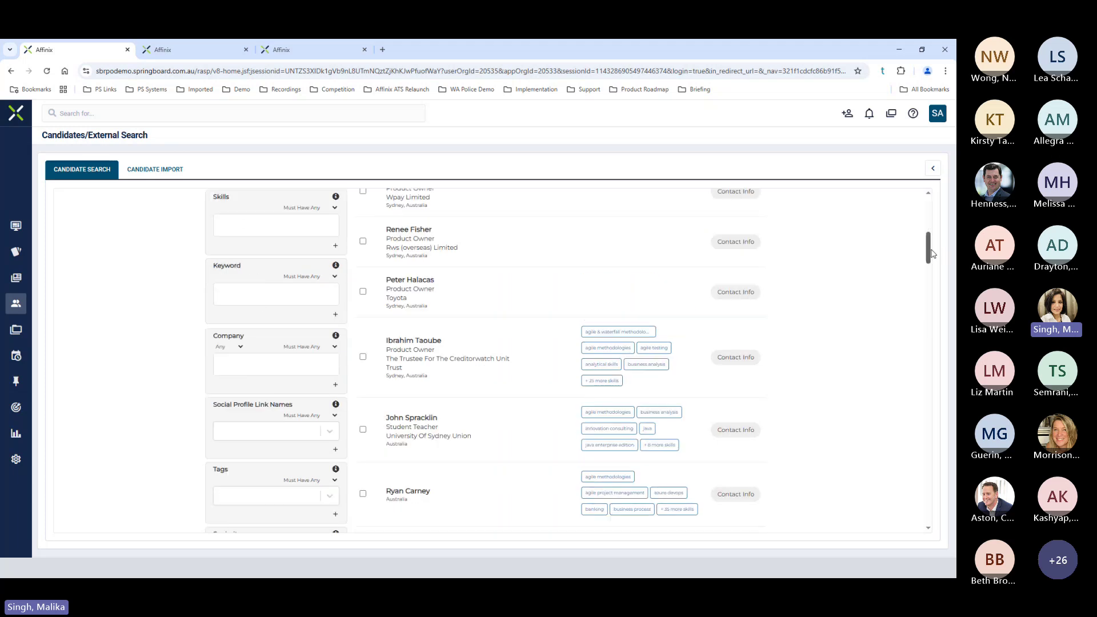
- Add SaaS as a skill and ATS as a keyword to the Product Owner search criteria
{"action": "scroll", "coordinate": [928, 246], "scroll_direction": "up", "scroll_amount": 2}
{"action": "left_click", "coordinate": [280, 354]}
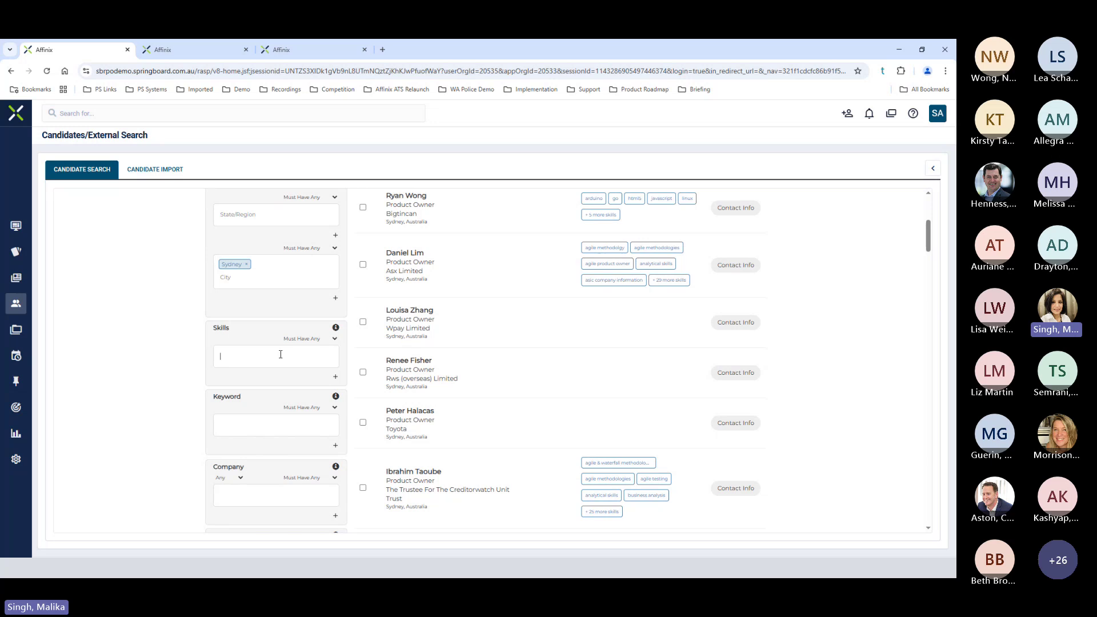
{"action": "type", "text": "SaaS"}
{"action": "key", "text": "Return"}
{"action": "left_click", "coordinate": [226, 435]}
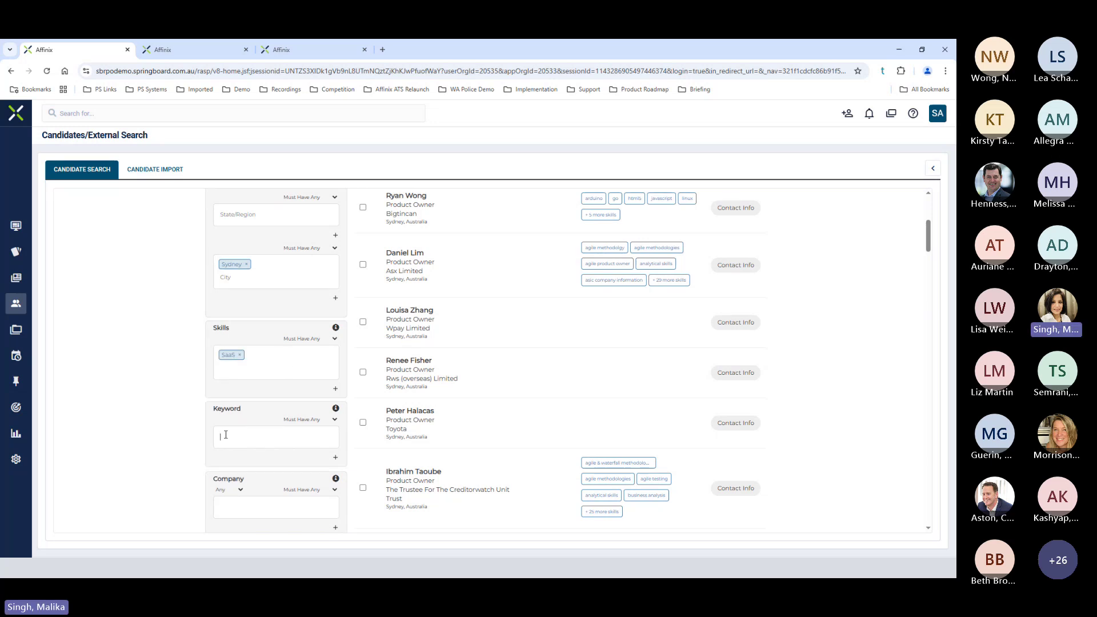
{"action": "type", "text": "ATS"}
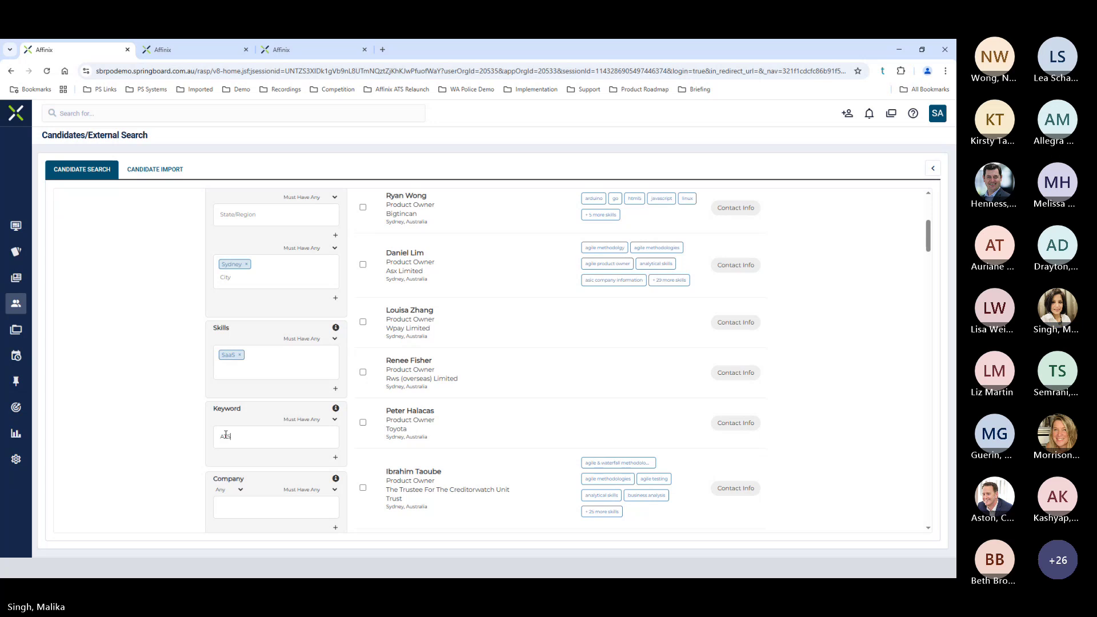
{"action": "key", "text": "Return"}
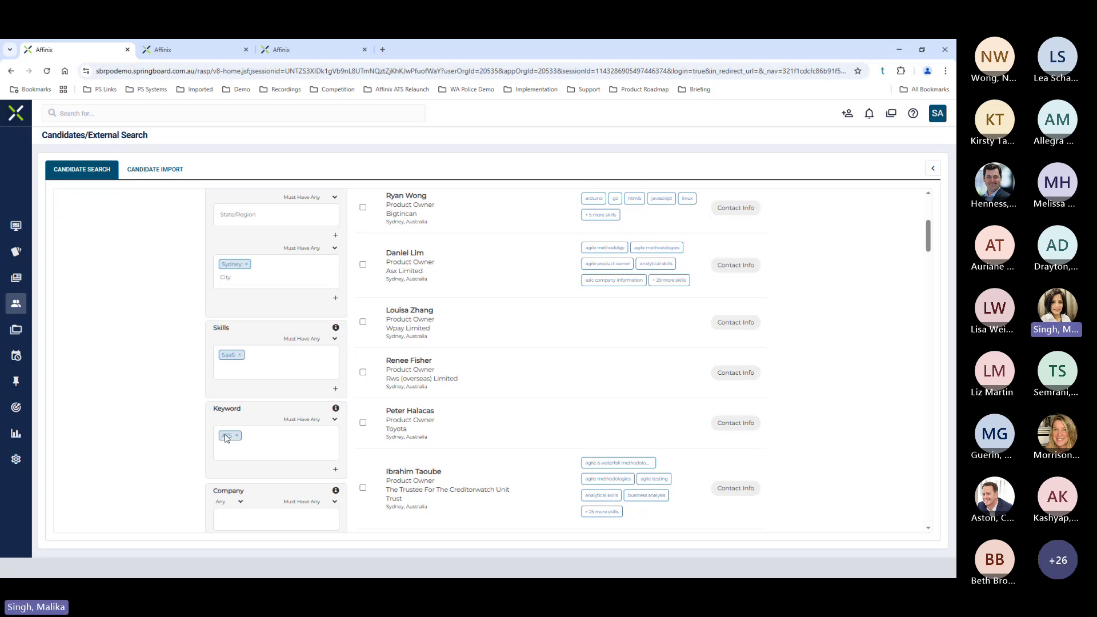
- Add the keywords Applicant tracking system and Talent Acquisition to the search criteria
{"action": "scroll", "coordinate": [226, 438], "scroll_direction": "down", "scroll_amount": 5}
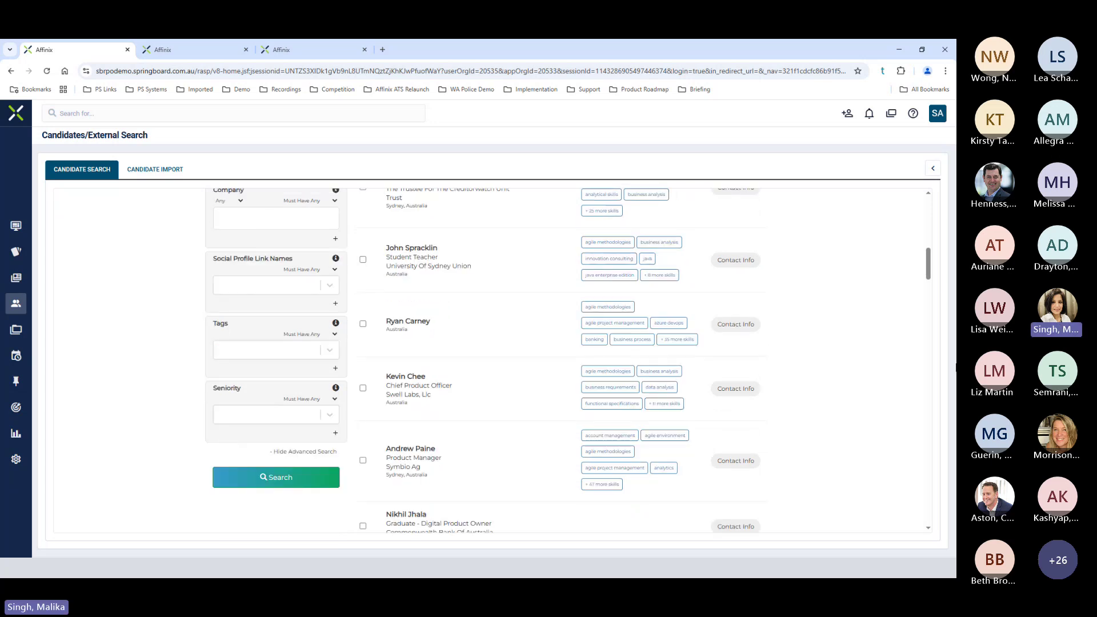
{"action": "scroll", "coordinate": [269, 472], "scroll_direction": "up", "scroll_amount": 5}
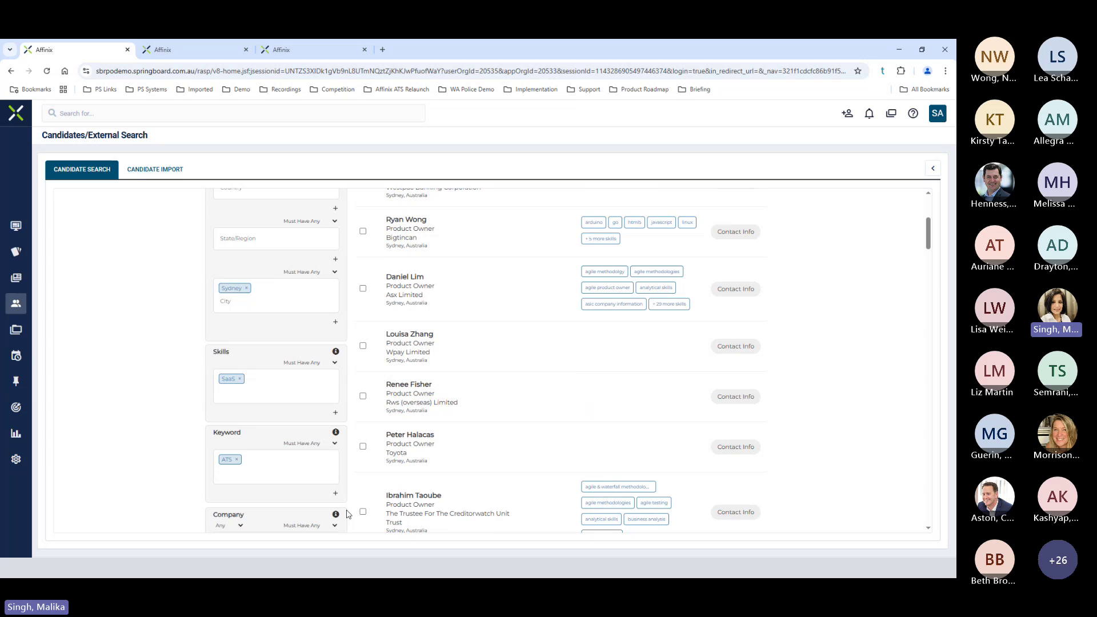
{"action": "left_click", "coordinate": [268, 475]}
{"action": "type", "text": "Applicant tracking system"}
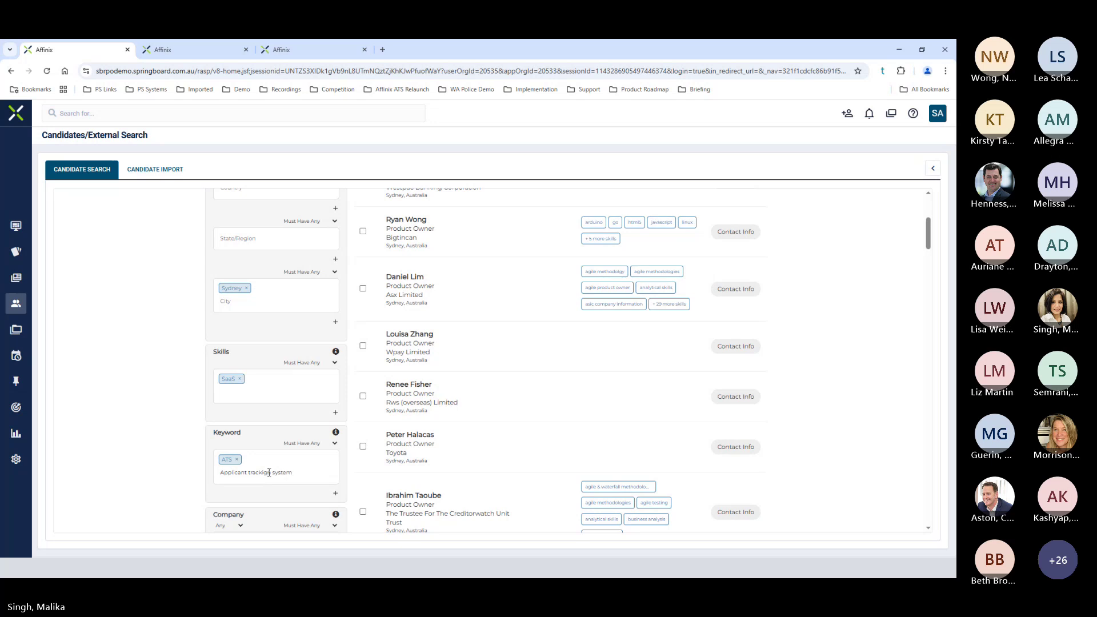
{"action": "left_click_drag", "start_coordinate": [271, 473], "coordinate": [256, 472]}
{"action": "type", "text": "cking"}
{"action": "key", "text": "Return"}
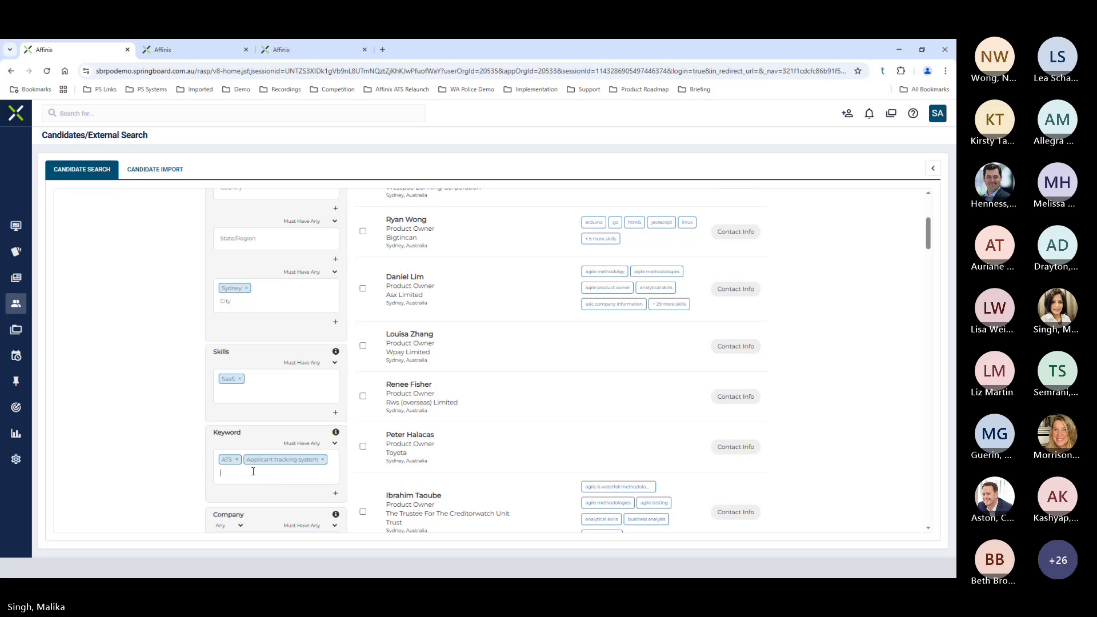
{"action": "type", "text": "Talent Acquisition"}
{"action": "key", "text": "Return"}
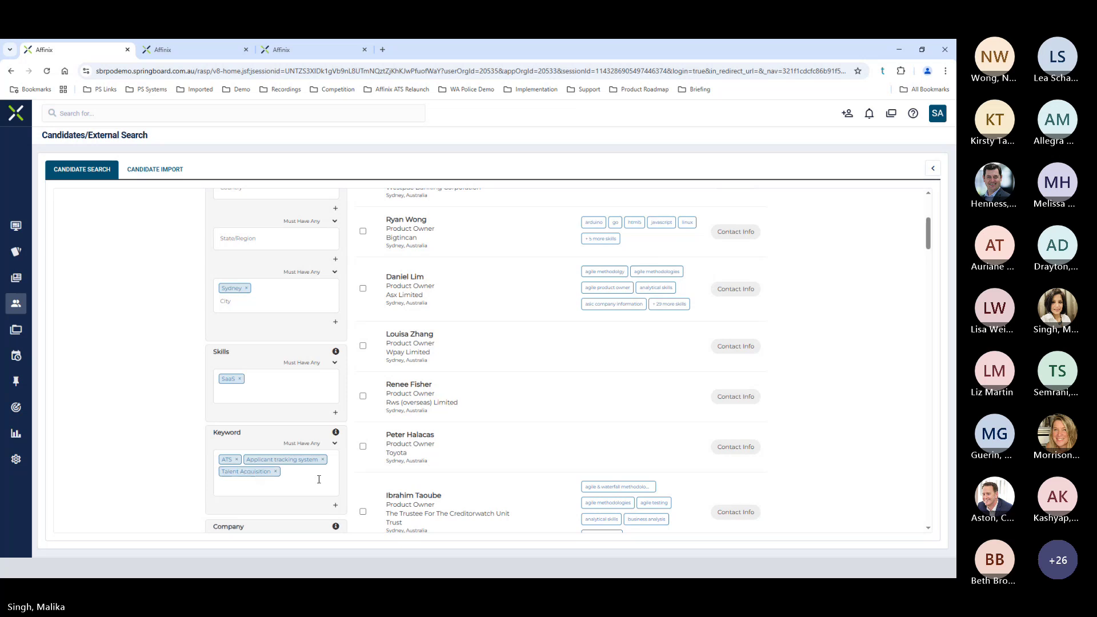
- Check the refined Product Owner criteria and run the search again
{"action": "scroll", "coordinate": [802, 292], "scroll_direction": "up", "scroll_amount": 5}
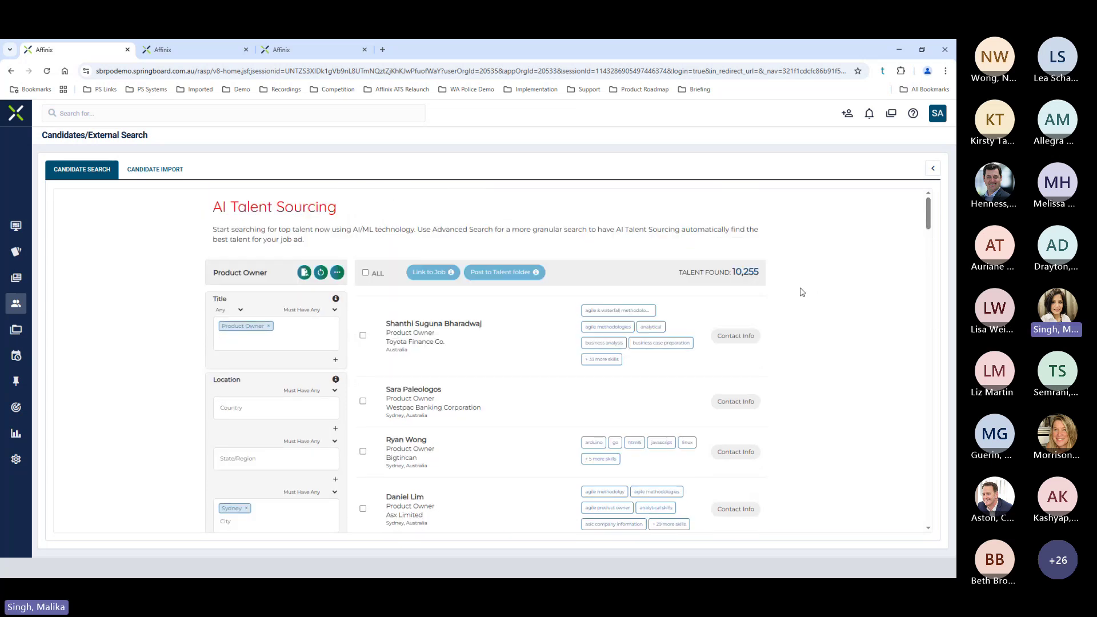
{"action": "scroll", "coordinate": [259, 316], "scroll_direction": "down", "scroll_amount": 5}
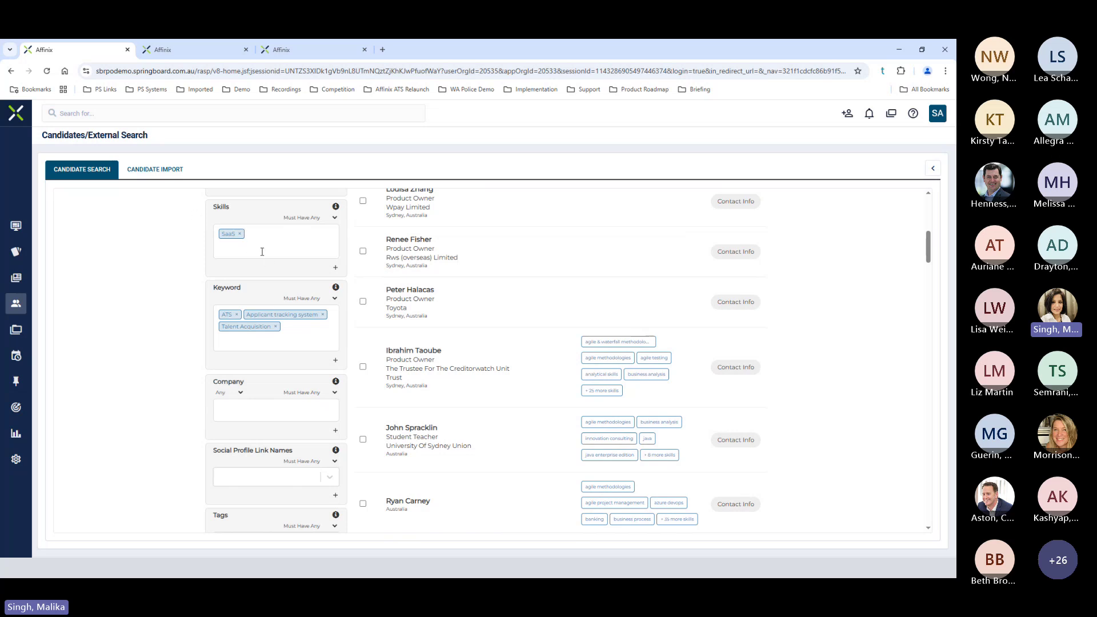
{"action": "scroll", "coordinate": [246, 382], "scroll_direction": "down", "scroll_amount": 5}
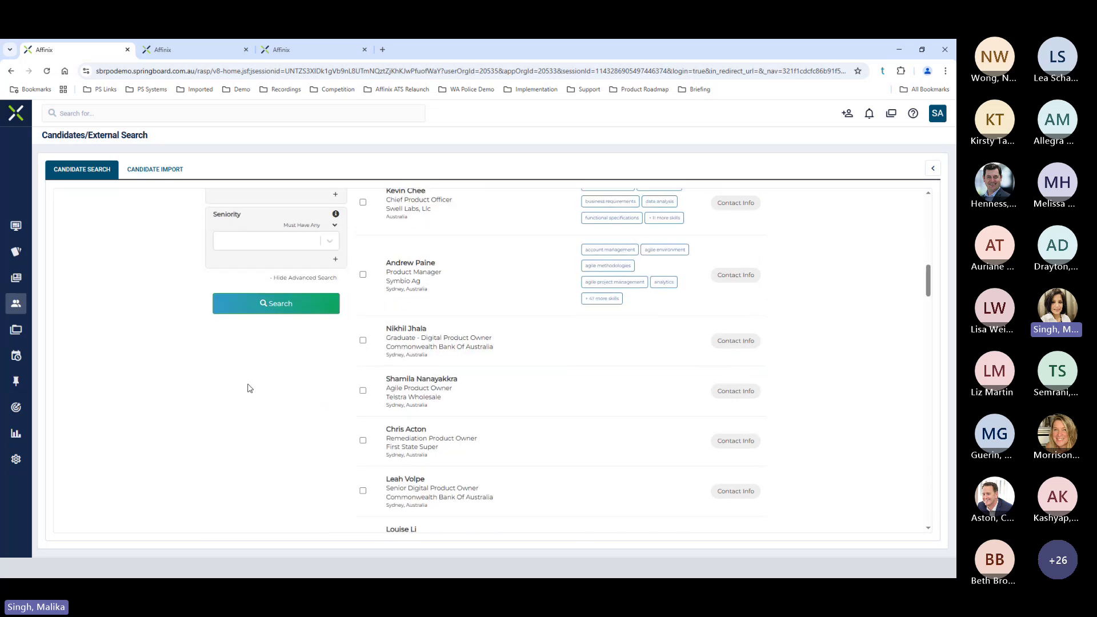
{"action": "left_click", "coordinate": [276, 303]}
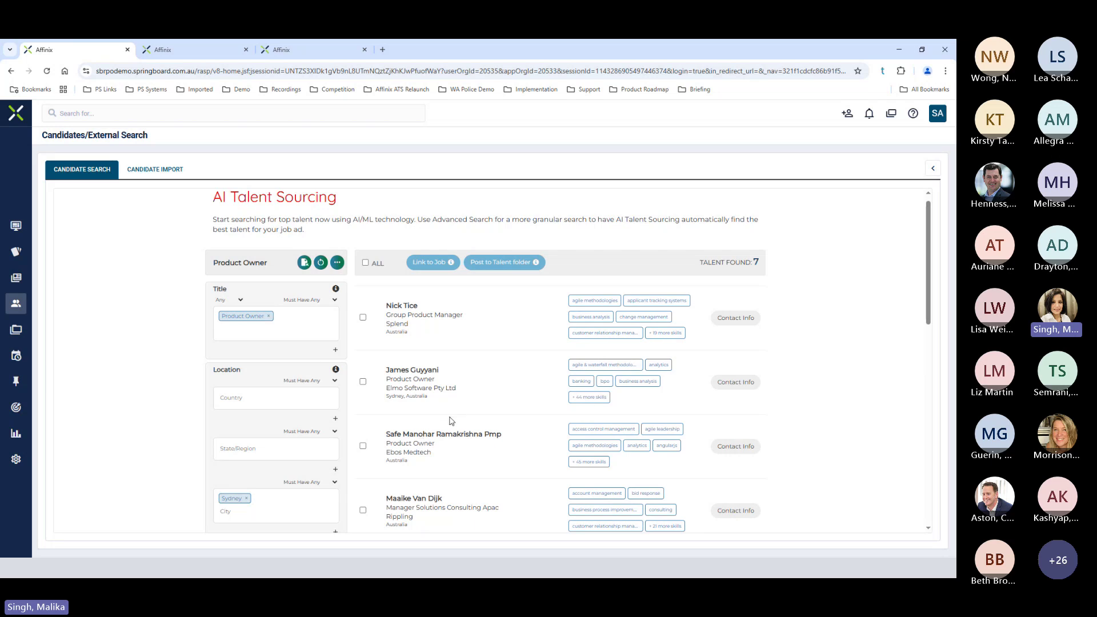
- Review the Elmo Software Product Owner's full skills list and work experience, and return to the results
{"action": "scroll", "coordinate": [482, 382], "scroll_direction": "down", "scroll_amount": 1}
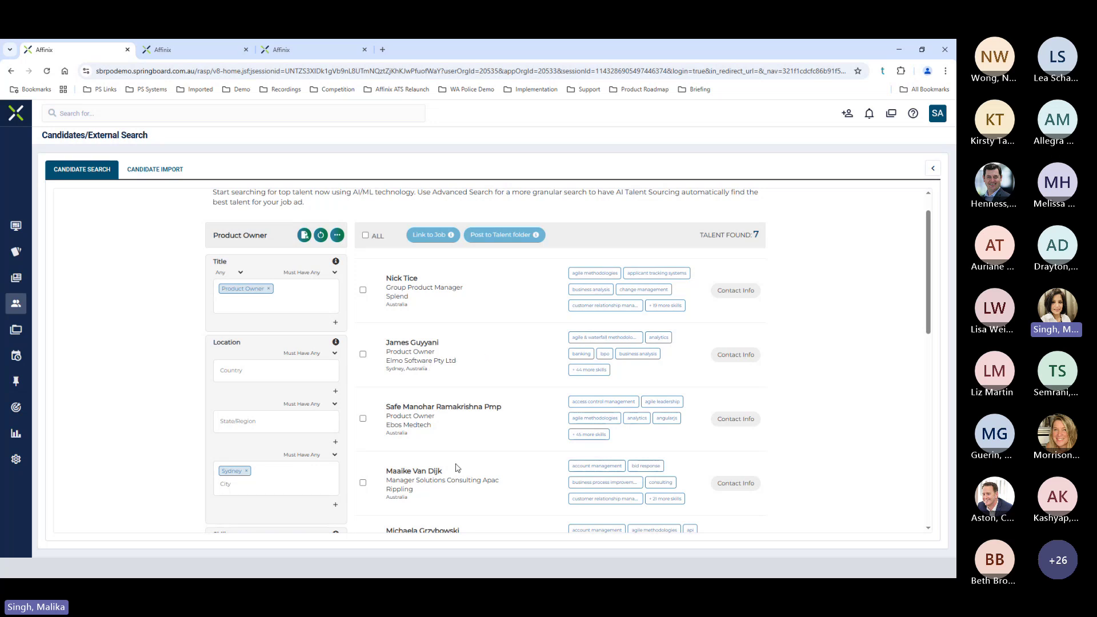
{"action": "left_click", "coordinate": [421, 347]}
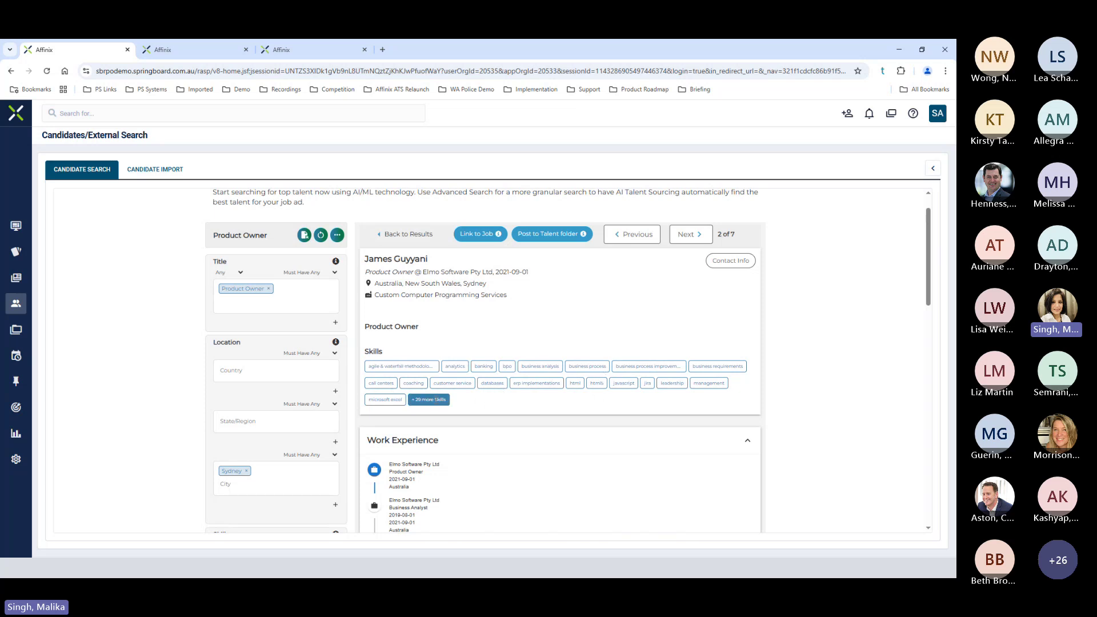
{"action": "left_click", "coordinate": [430, 400]}
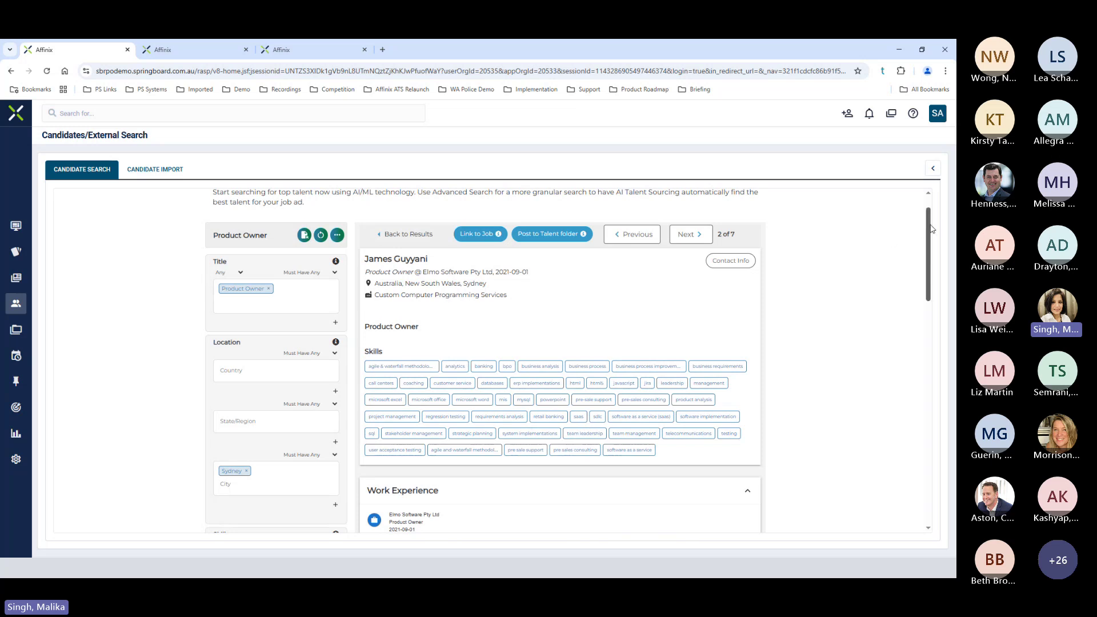
{"action": "left_click_drag", "start_coordinate": [929, 231], "coordinate": [936, 280]}
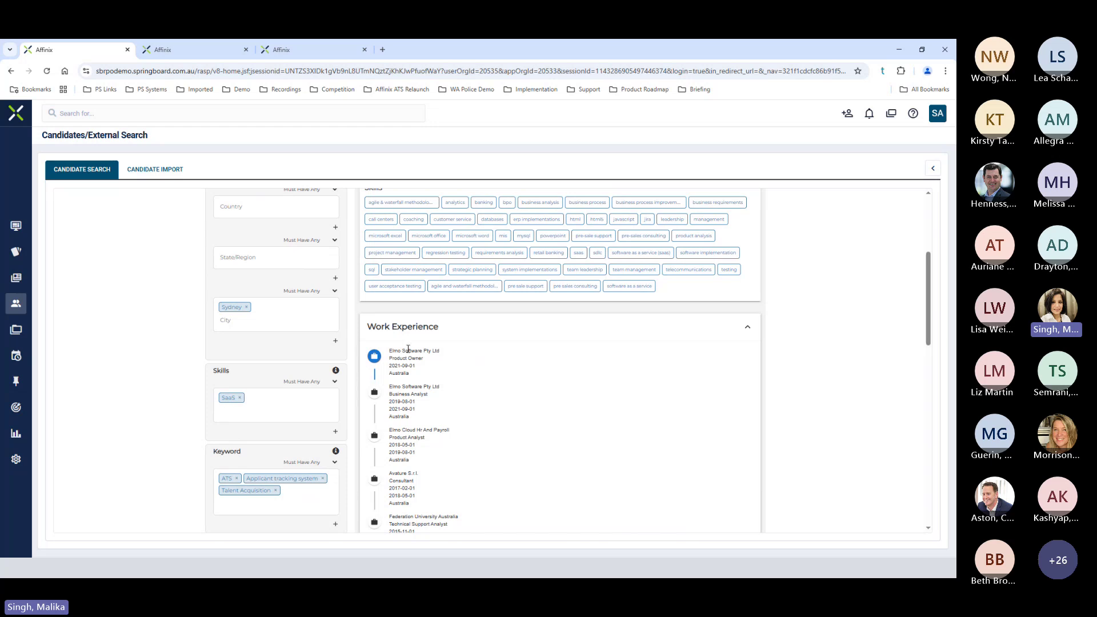
{"action": "left_click_drag", "start_coordinate": [929, 303], "coordinate": [929, 249]}
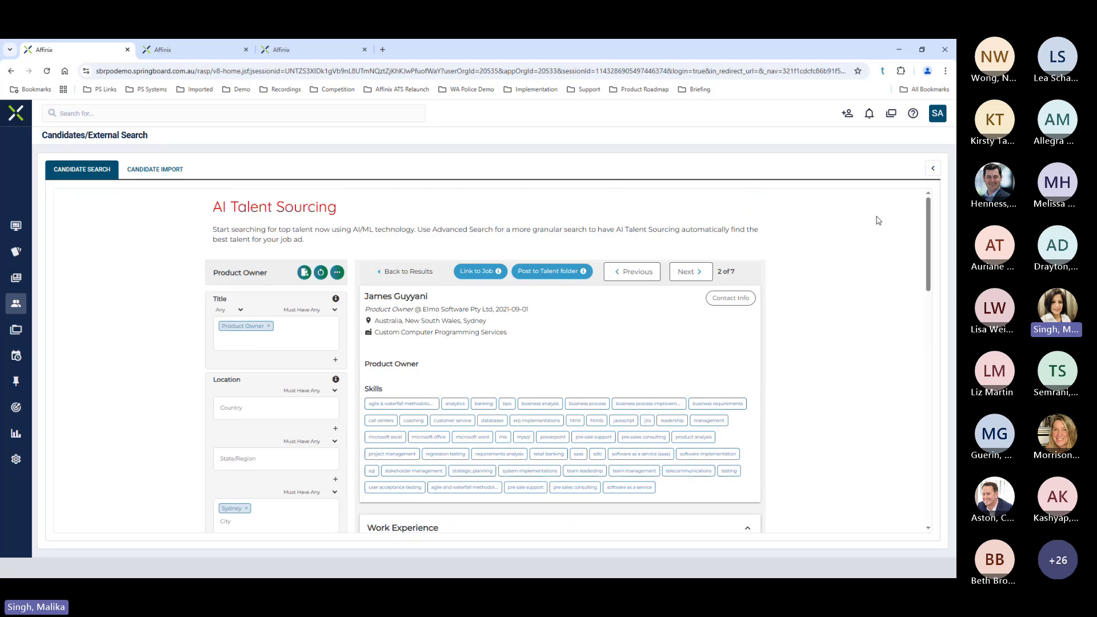
{"action": "left_click", "coordinate": [407, 269]}
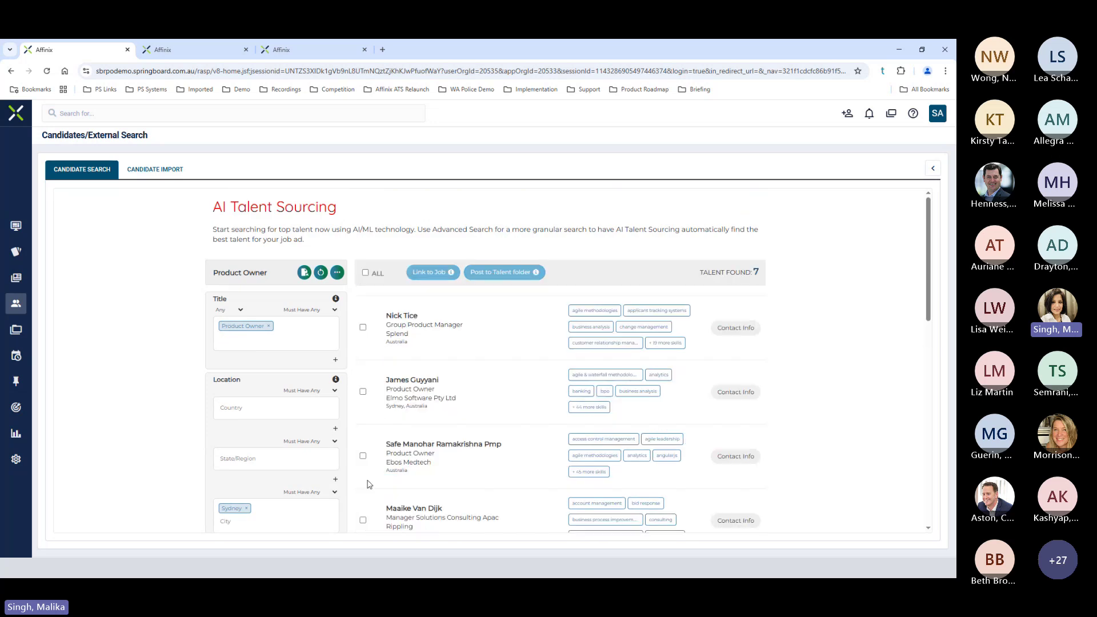
- Link the Elmo Software candidate to the Product Owner job
{"action": "left_click", "coordinate": [363, 392]}
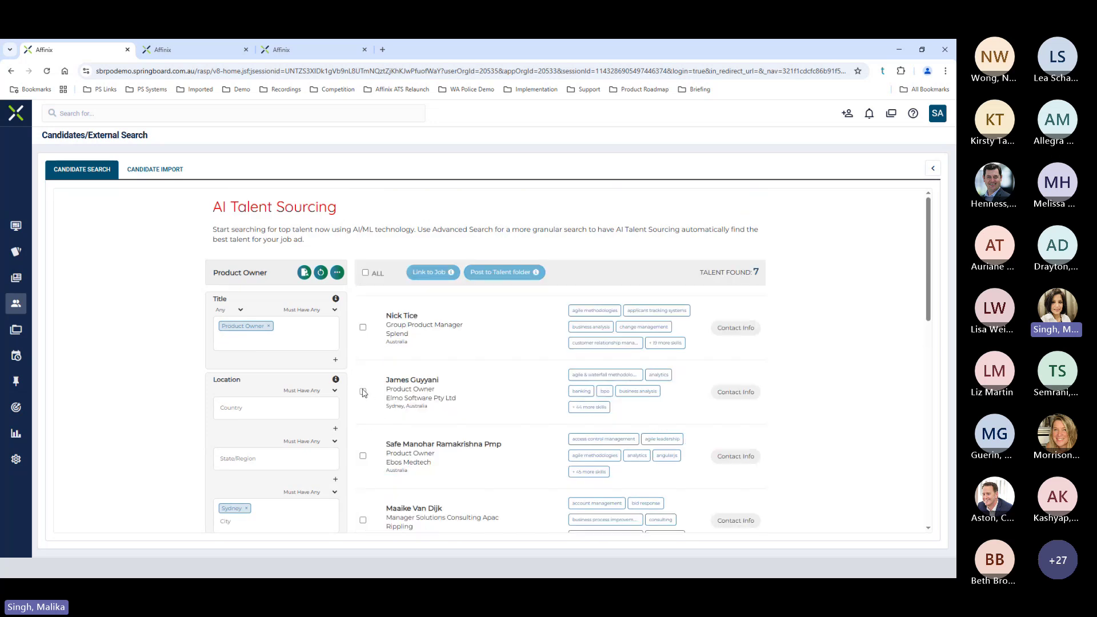
{"action": "left_click", "coordinate": [443, 273]}
{"action": "left_click", "coordinate": [454, 269]}
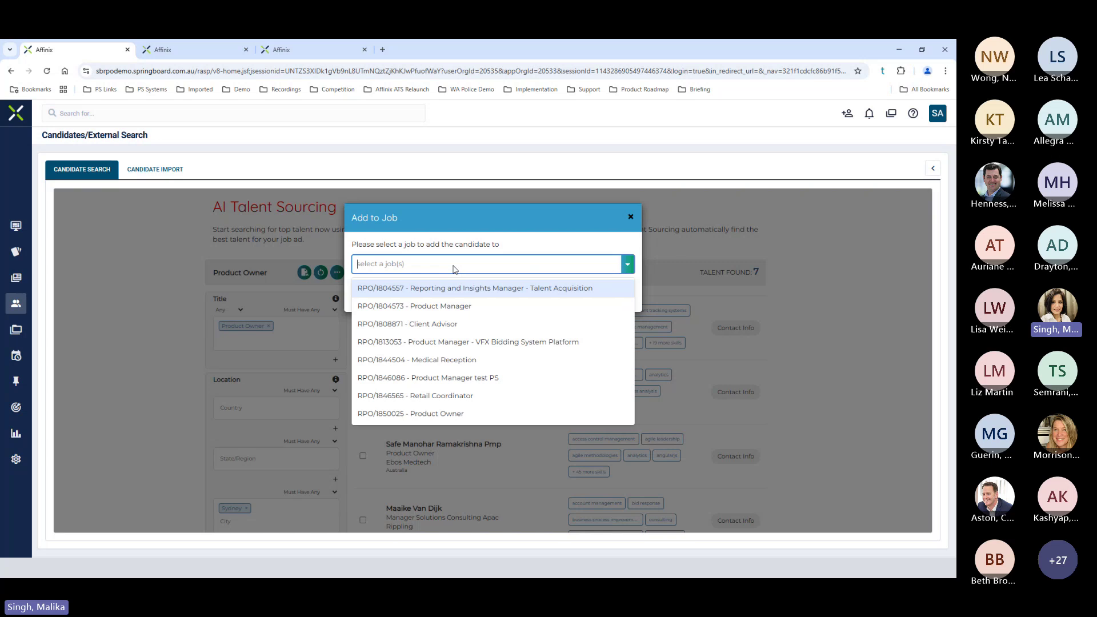
{"action": "left_click", "coordinate": [436, 412]}
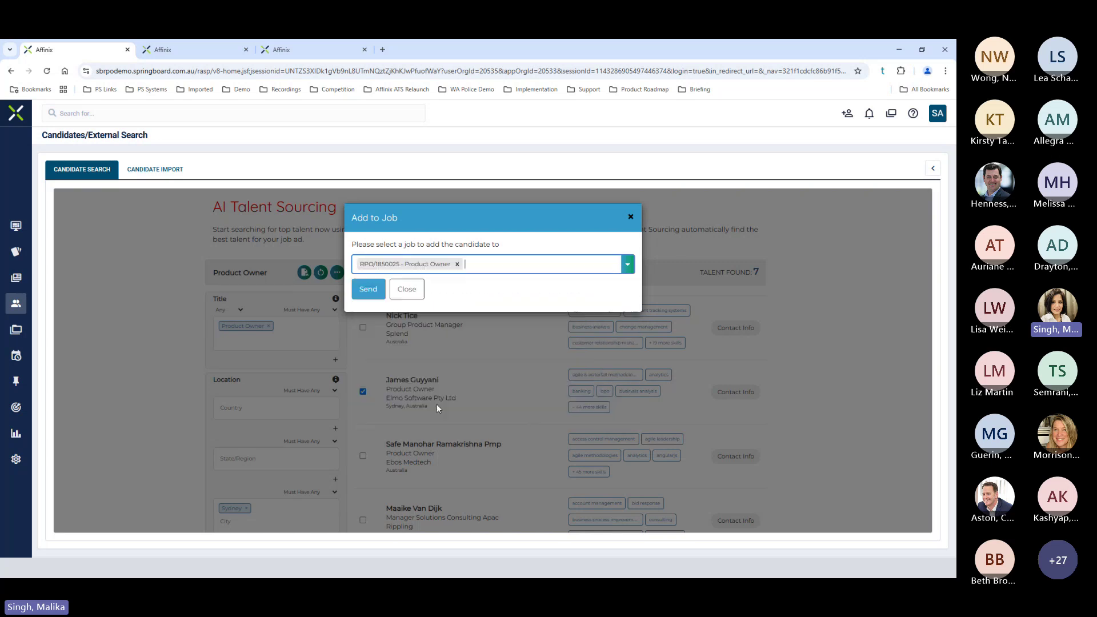
{"action": "left_click", "coordinate": [369, 295]}
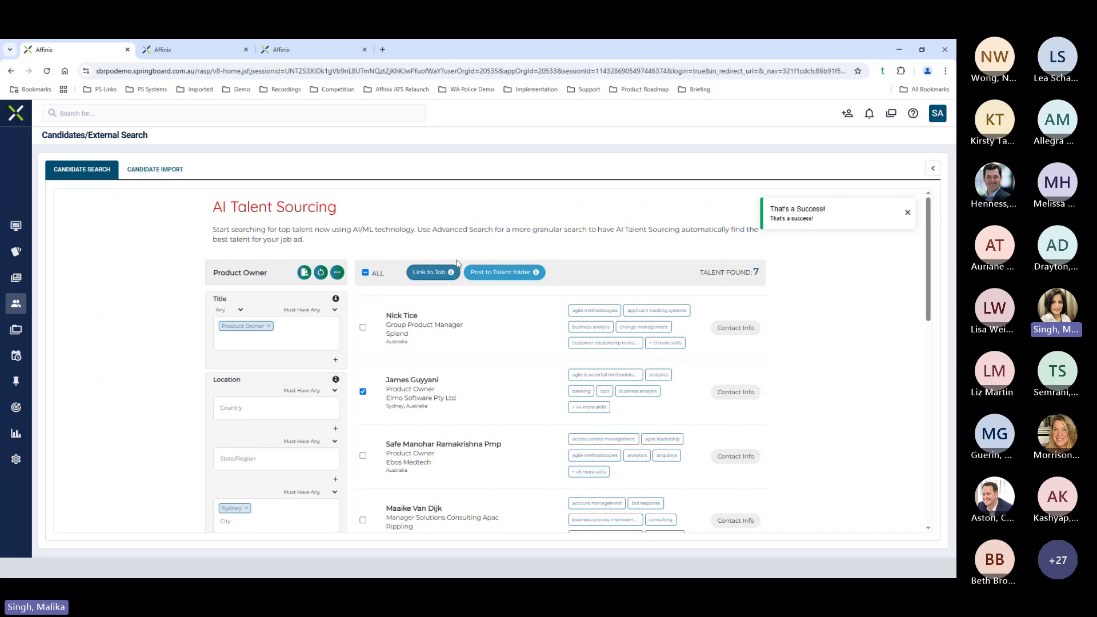
- Switch to the dashboard in the third browser tab and open the QJumpers leads of the Product Owner job
{"action": "left_click", "coordinate": [314, 53]}
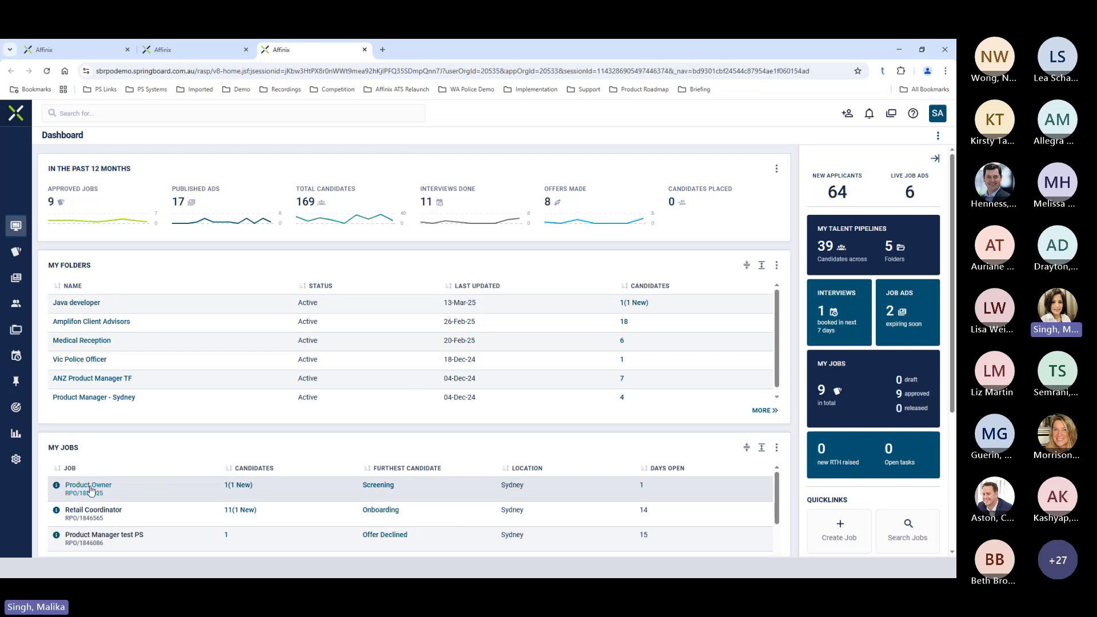
{"action": "left_click", "coordinate": [226, 489]}
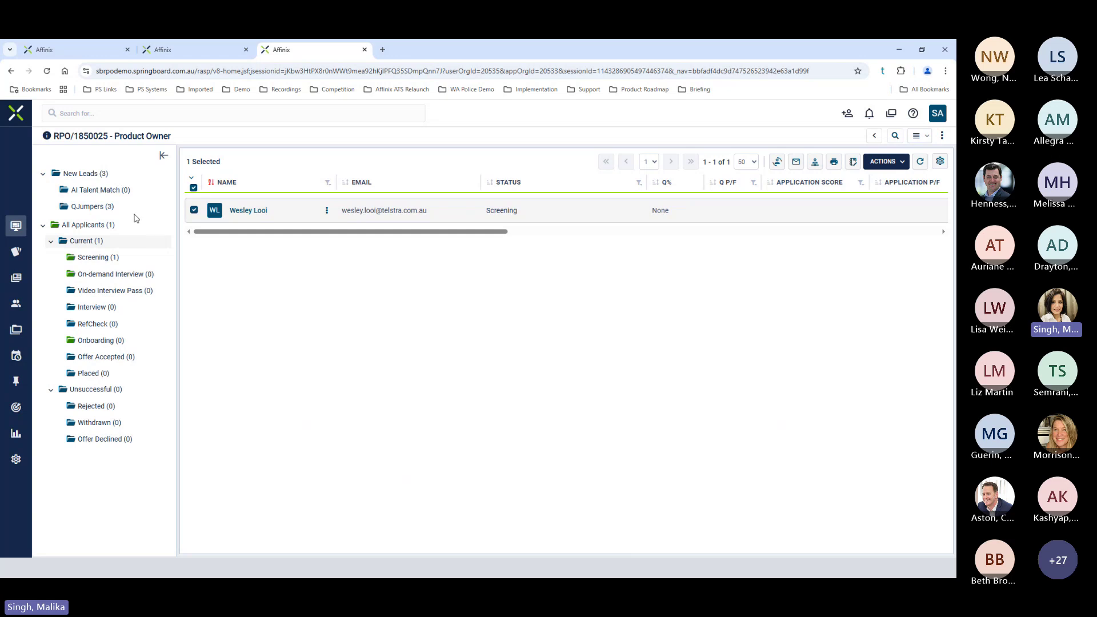
{"action": "left_click", "coordinate": [102, 212]}
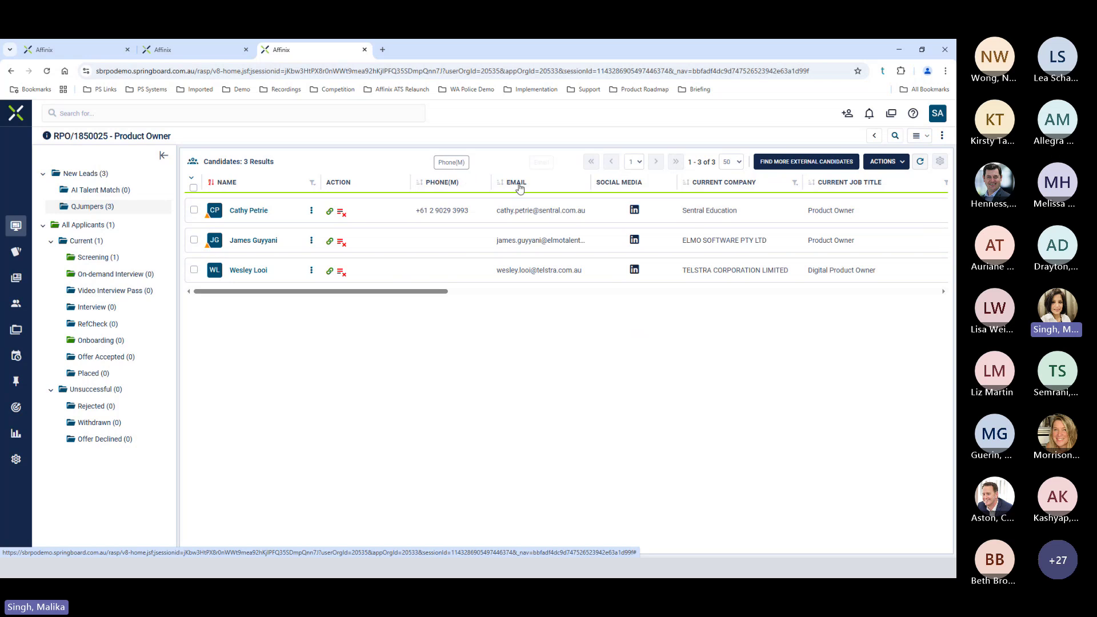
- View the Elmo Software candidate's LinkedIn profile, then return to the QJumpers leads and look through the remaining columns
{"action": "left_click", "coordinate": [634, 241]}
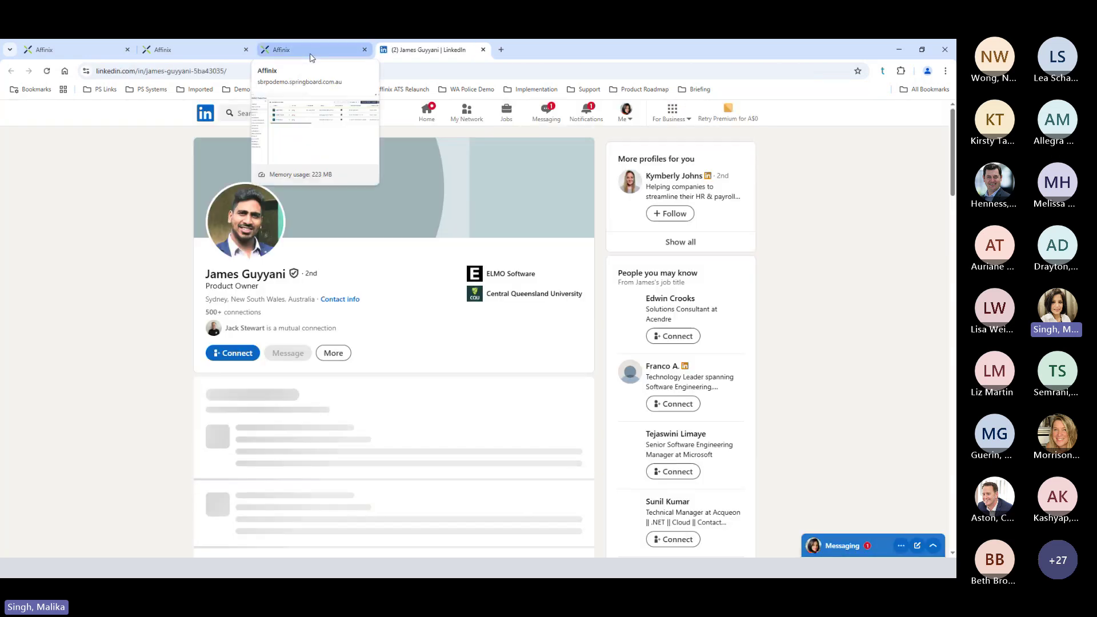
{"action": "left_click", "coordinate": [311, 56]}
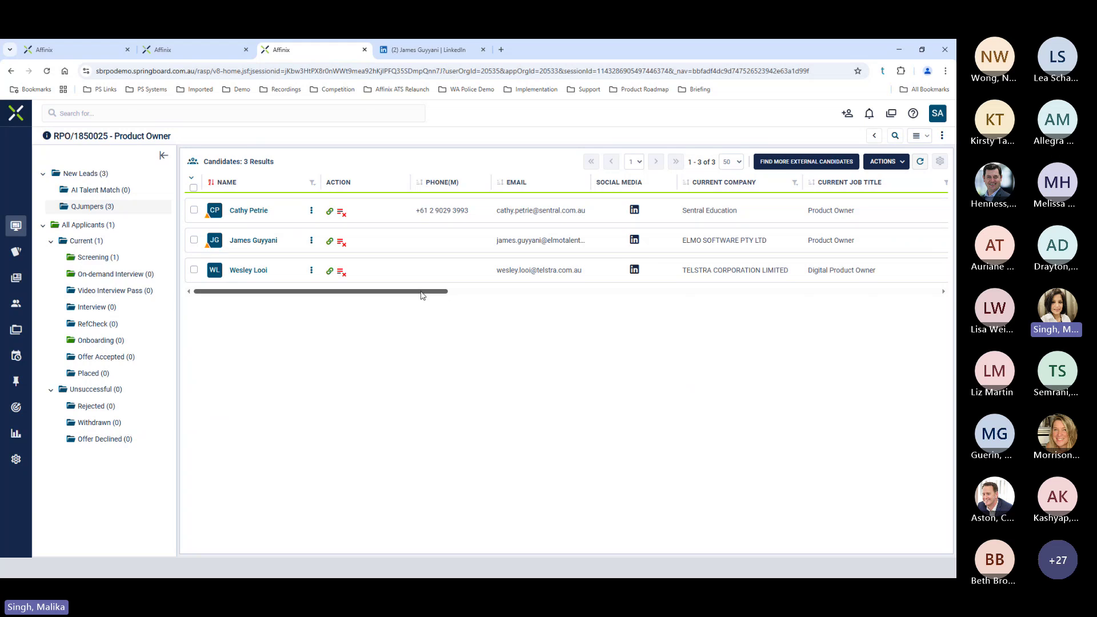
{"action": "left_click_drag", "start_coordinate": [422, 295], "coordinate": [469, 296]}
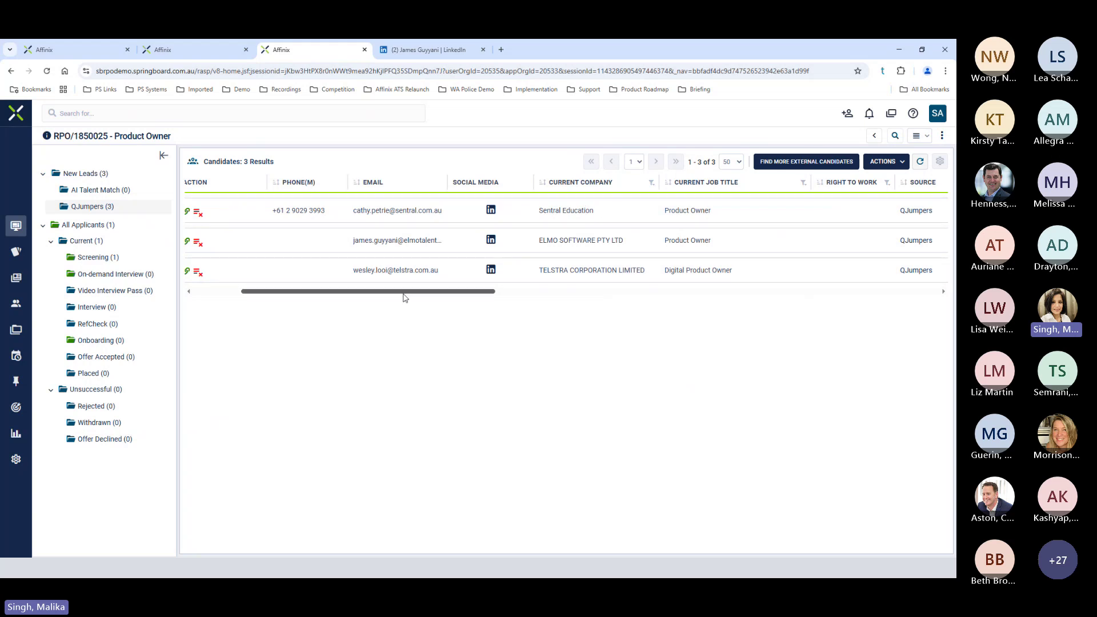
{"action": "left_click_drag", "start_coordinate": [400, 296], "coordinate": [270, 297]}
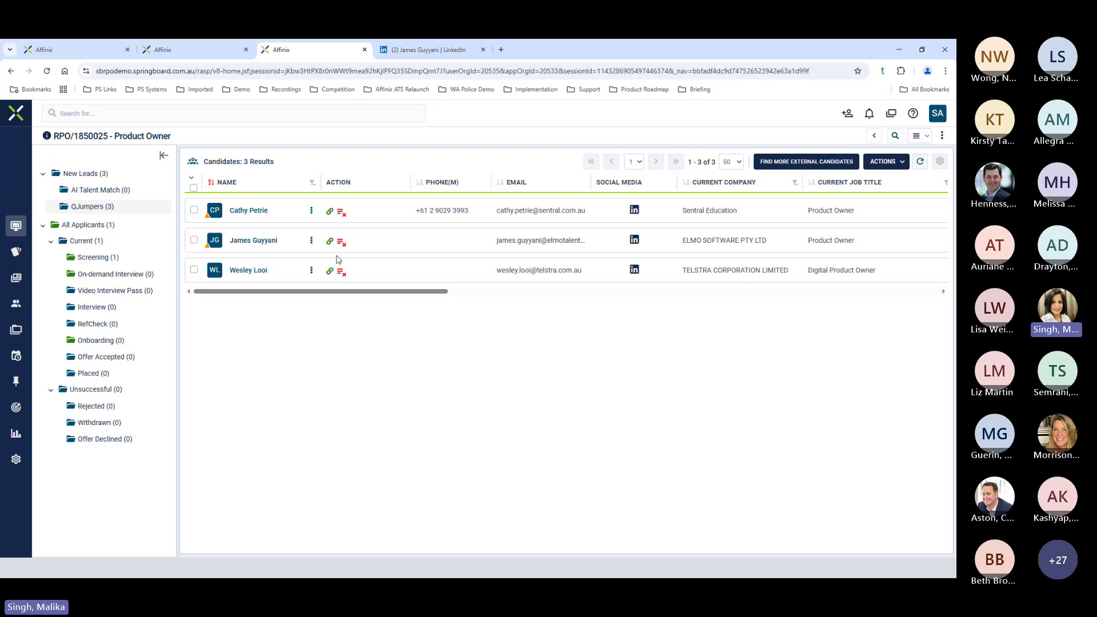
- Open the Elmo Software candidate's record and review the profile details, including personal details, job status and privacy settings
{"action": "left_click", "coordinate": [264, 241]}
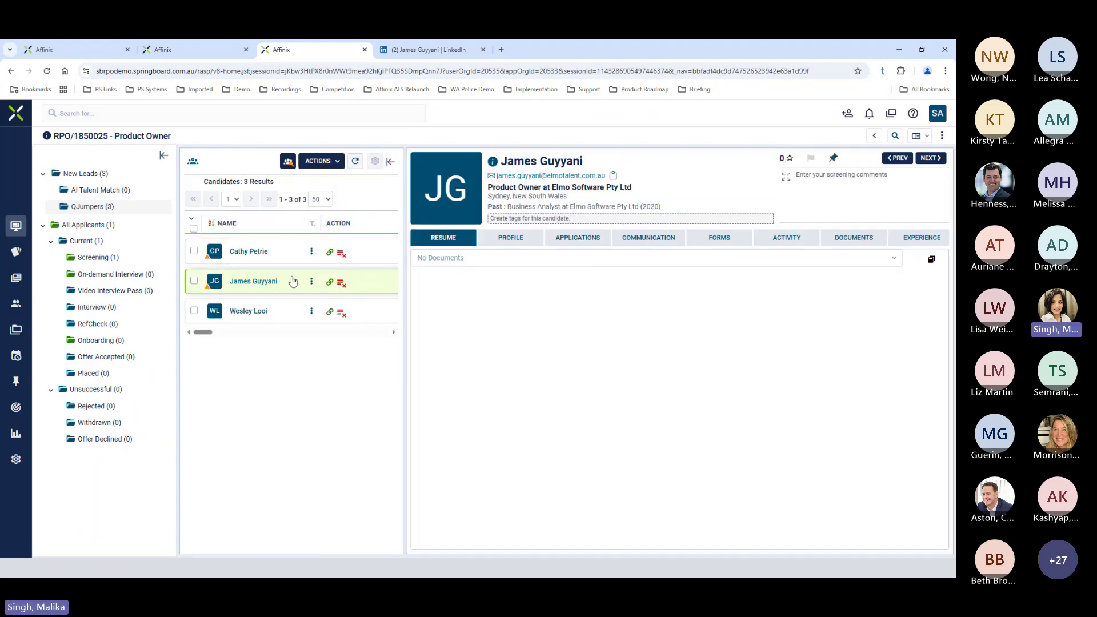
{"action": "left_click", "coordinate": [522, 238]}
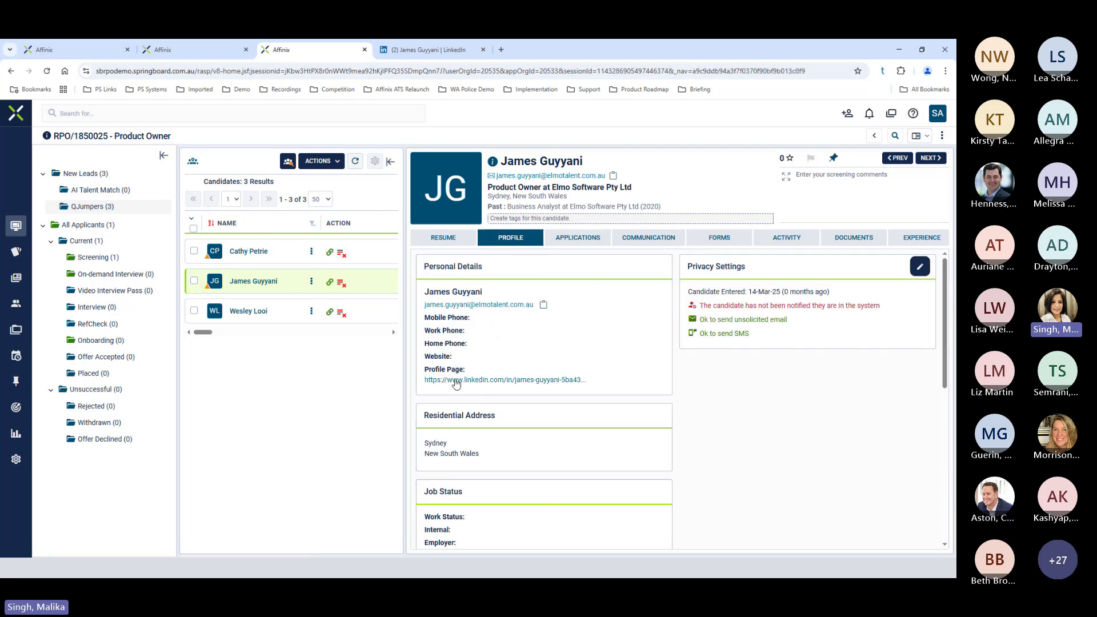
{"action": "left_click_drag", "start_coordinate": [948, 285], "coordinate": [948, 287]}
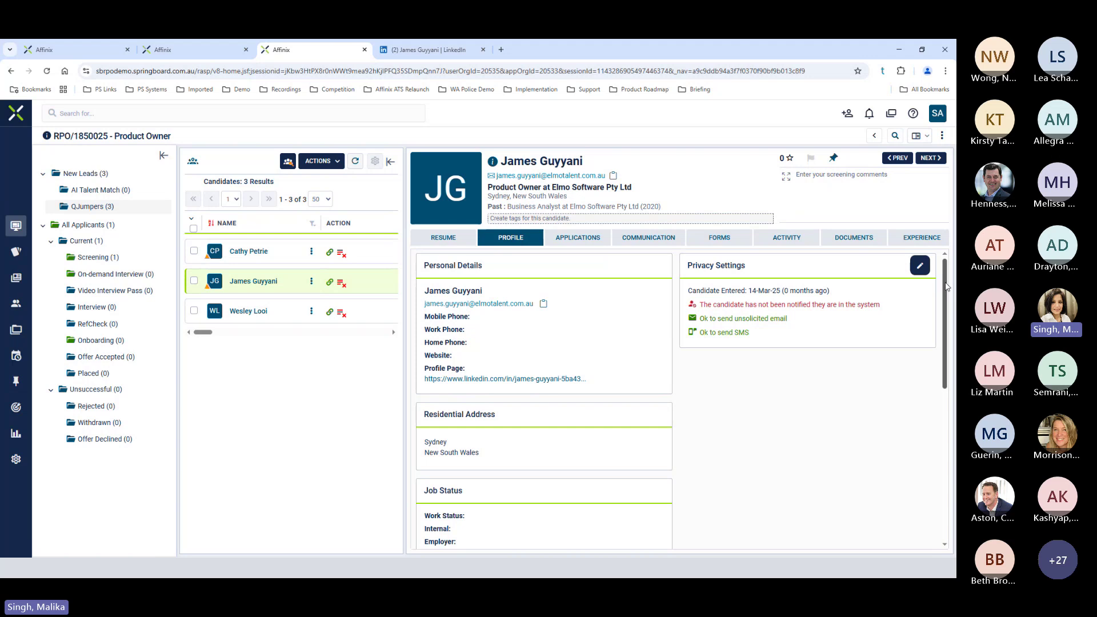
{"action": "scroll", "coordinate": [947, 286], "scroll_direction": "down", "scroll_amount": 4}
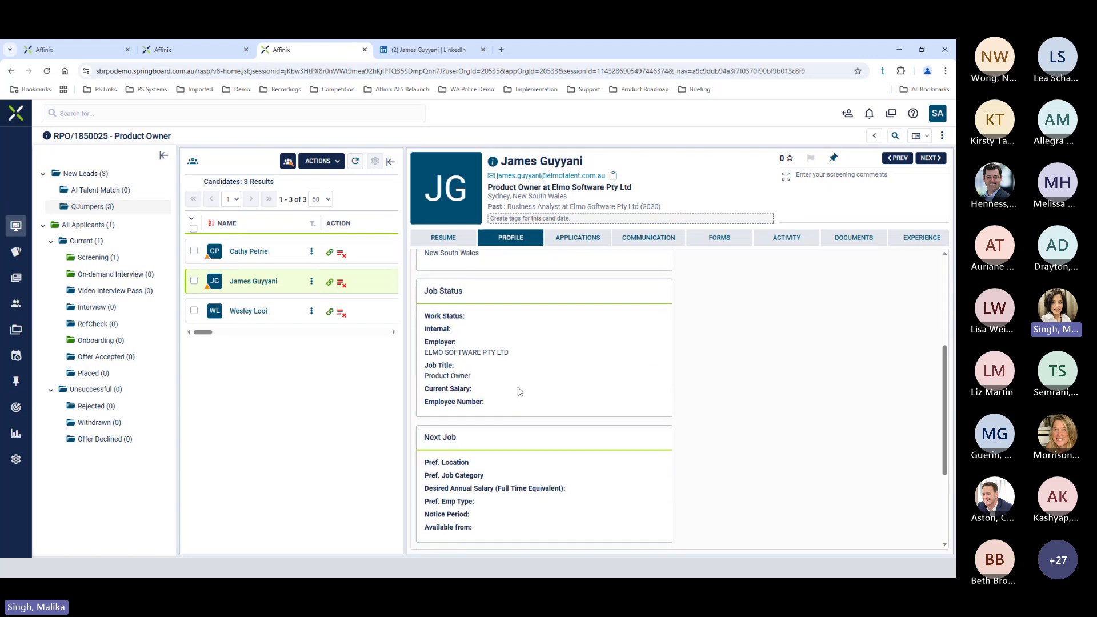
{"action": "scroll", "coordinate": [520, 392], "scroll_direction": "up", "scroll_amount": 4}
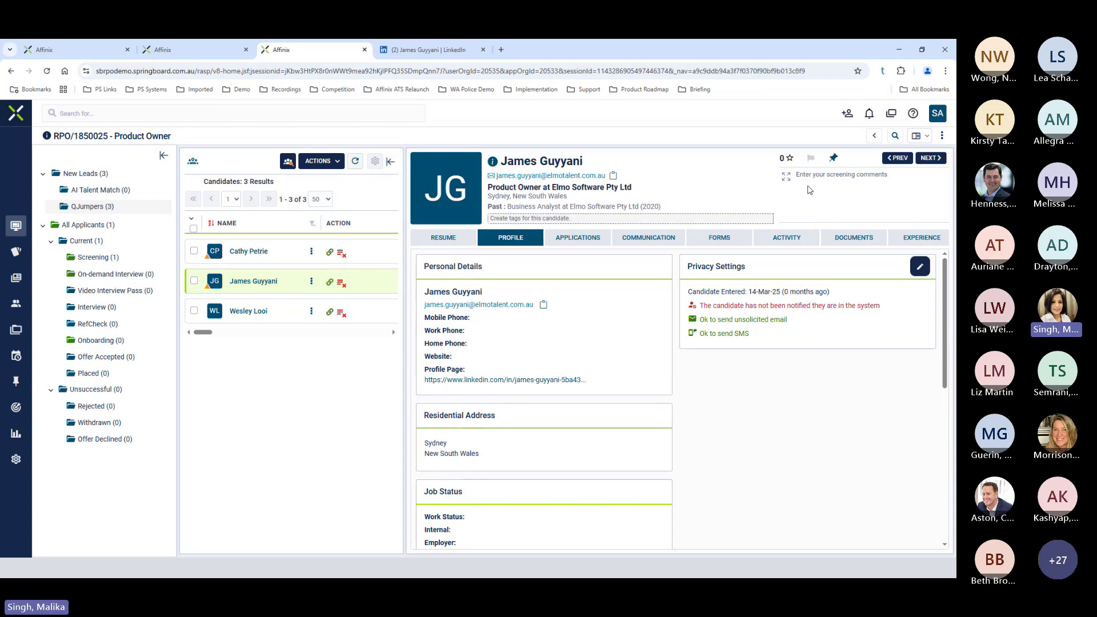
- Review the work history in the Elmo Software candidate's experience details, then return to the full-width list of QJumpers leads
{"action": "left_click", "coordinate": [934, 241]}
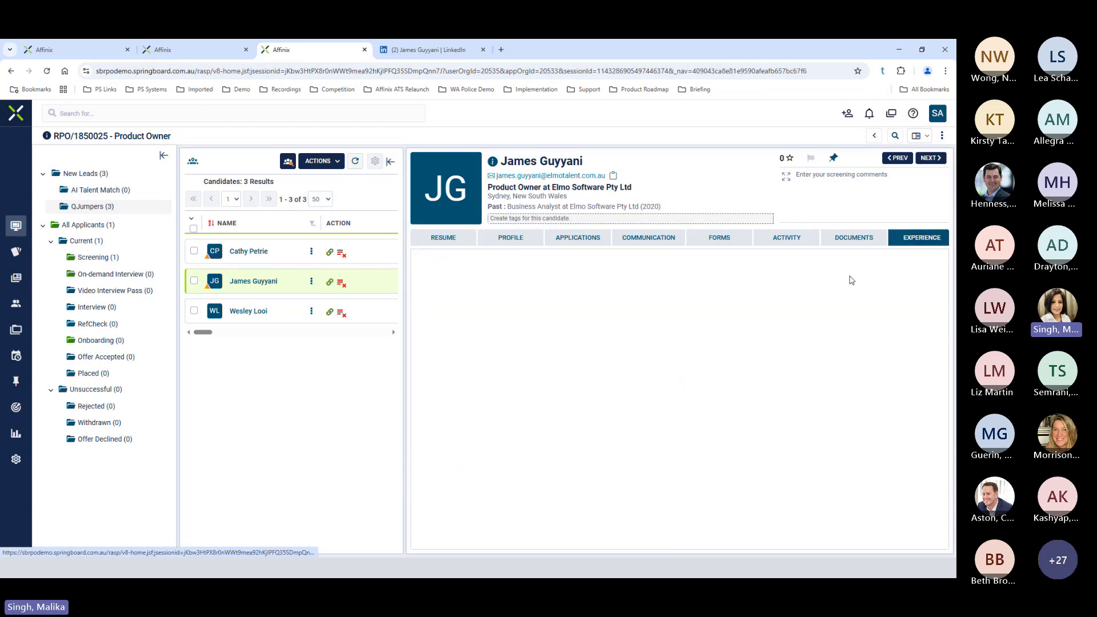
{"action": "left_click", "coordinate": [427, 288]}
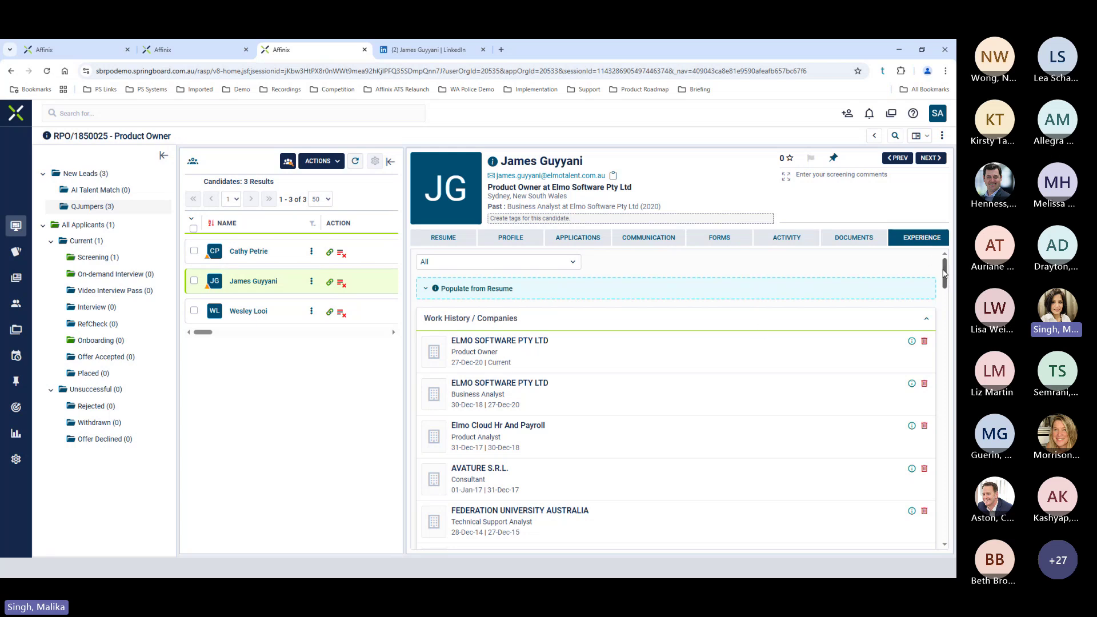
{"action": "left_click_drag", "start_coordinate": [945, 273], "coordinate": [642, 313]}
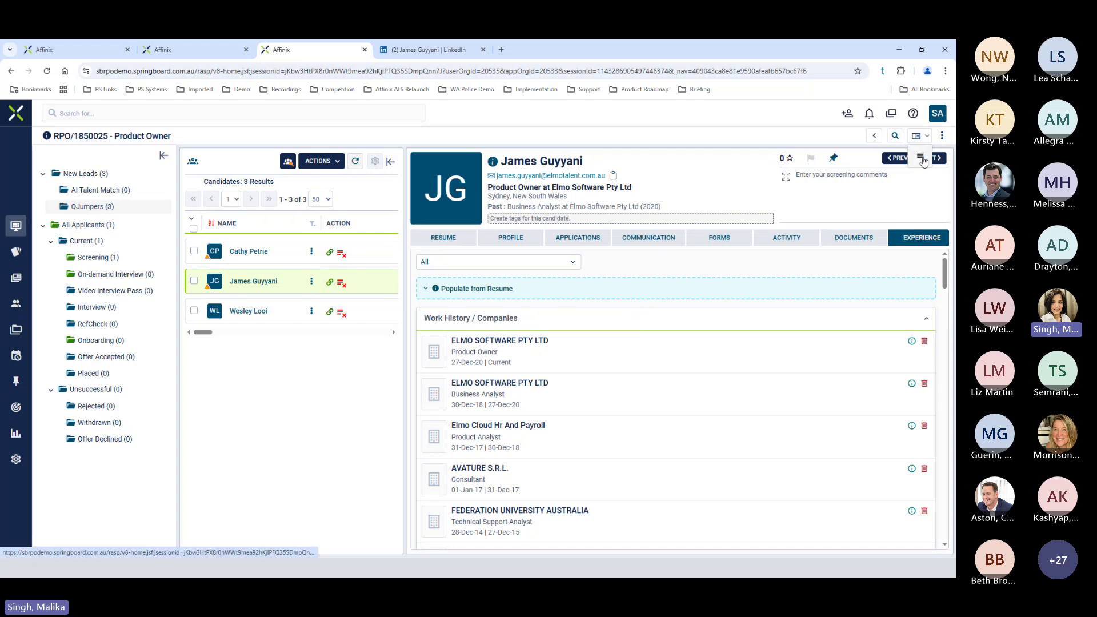
{"action": "left_click", "coordinate": [922, 158]}
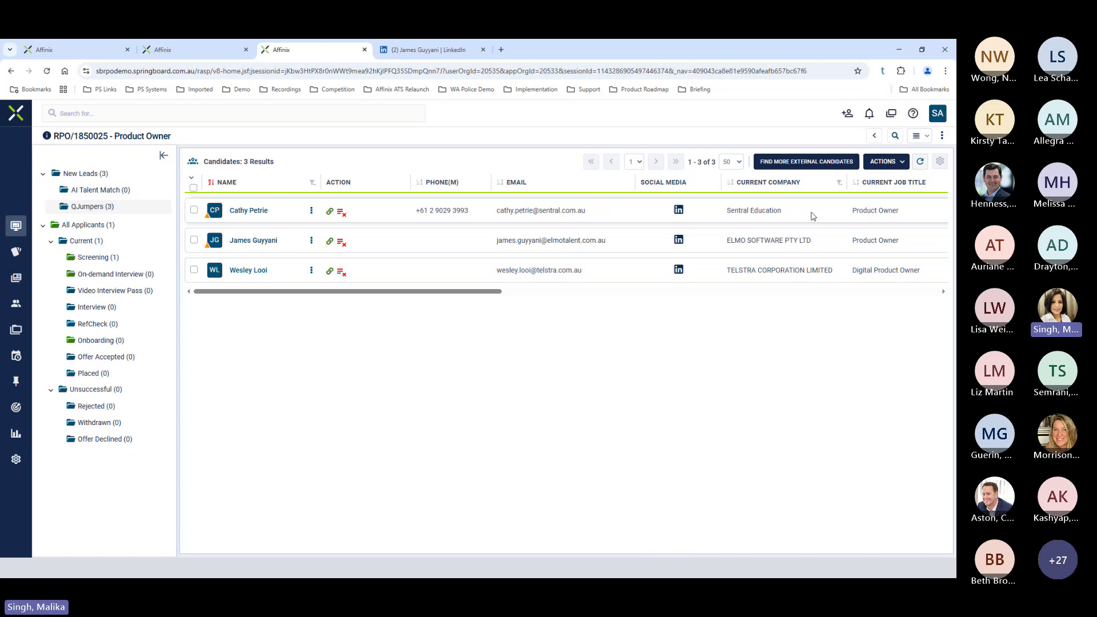
- Open the external candidate search for the Product Owner job, check the imported candidate batches, and return to the AI Talent Sourcing search form
{"action": "left_click", "coordinate": [801, 165]}
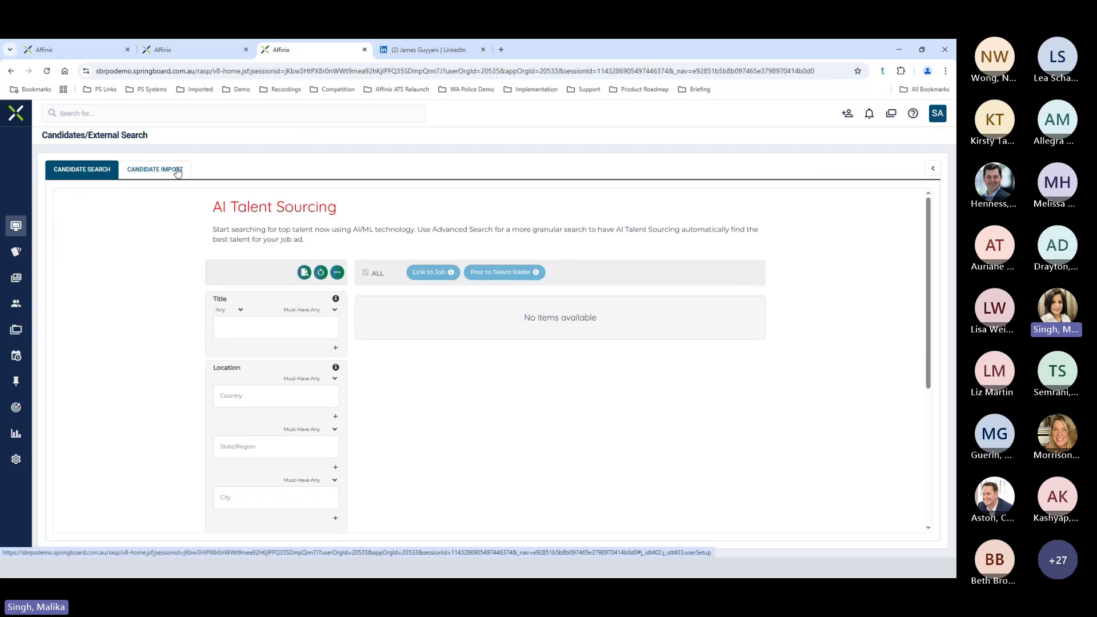
{"action": "left_click", "coordinate": [177, 171]}
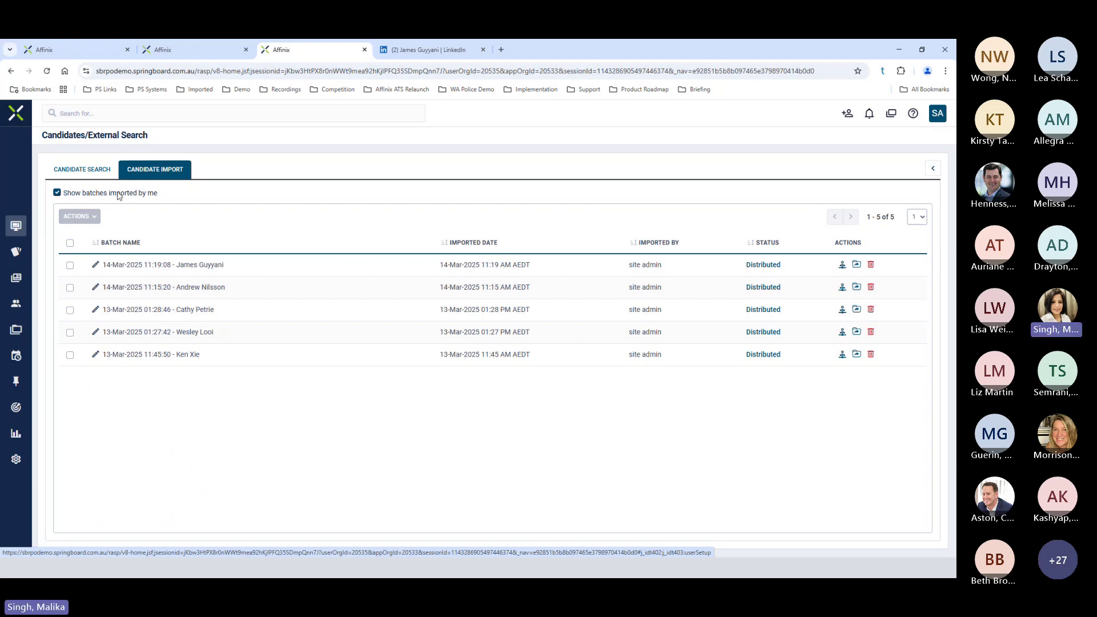
{"action": "left_click", "coordinate": [96, 171]}
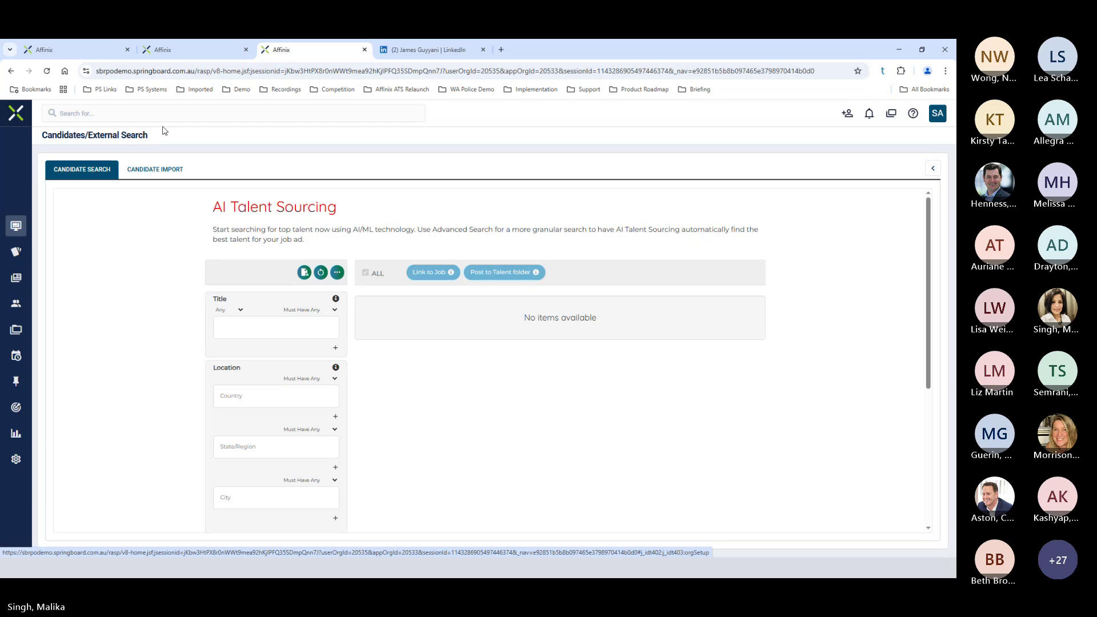
- Switch from the browser to the slide presentation and advance to the "How can you get access?" slide
{"action": "left_click", "coordinate": [900, 53]}
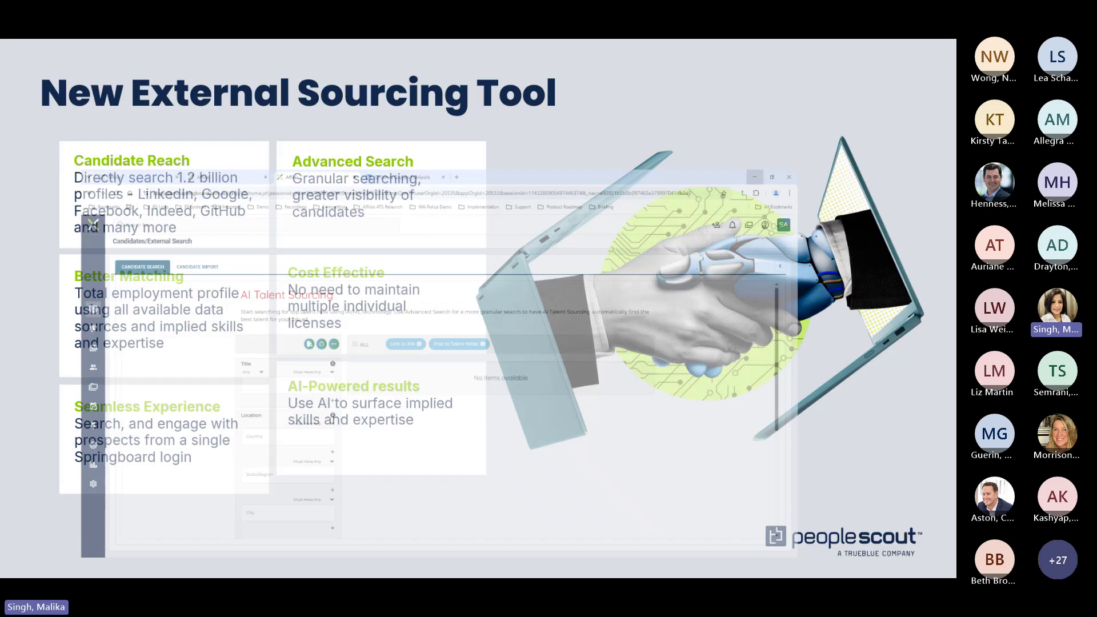
{"action": "left_click", "coordinate": [582, 129]}
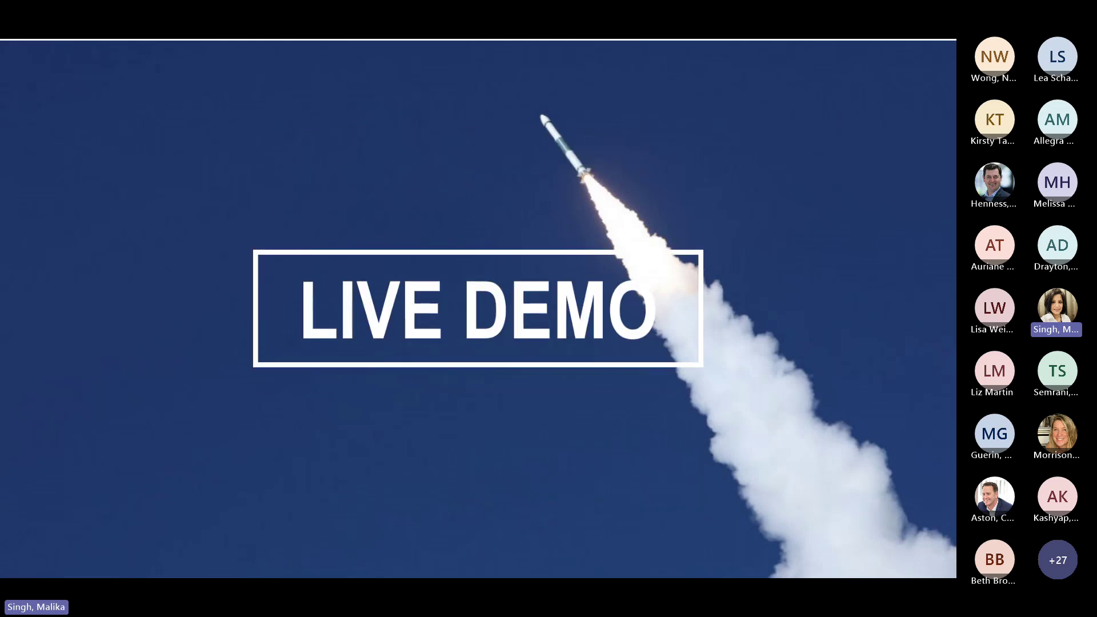
{"action": "left_click", "coordinate": [511, 175]}
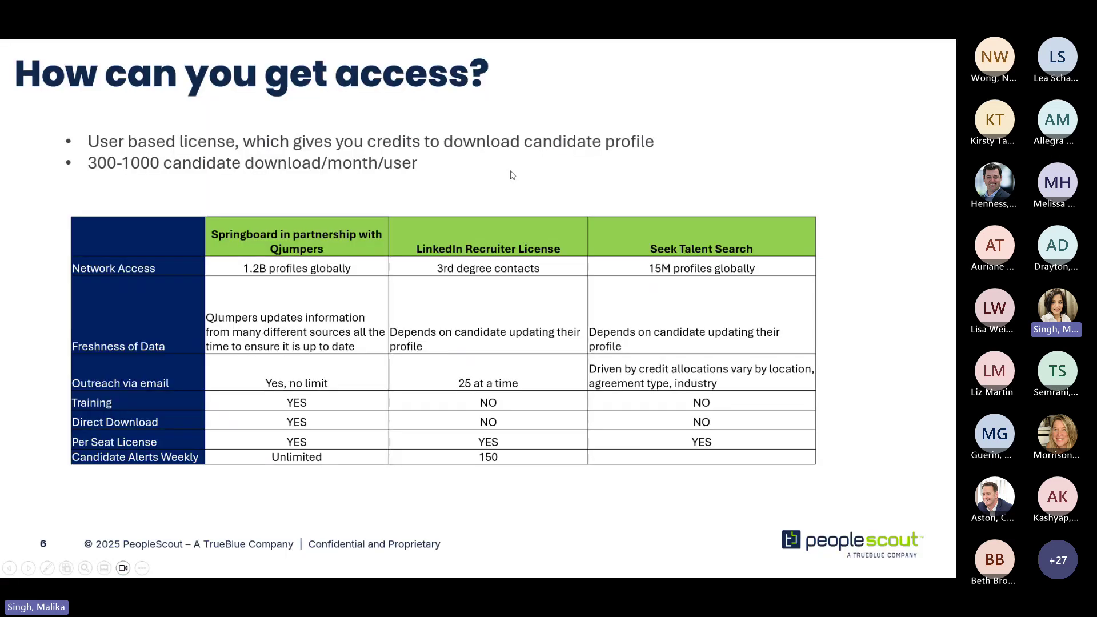